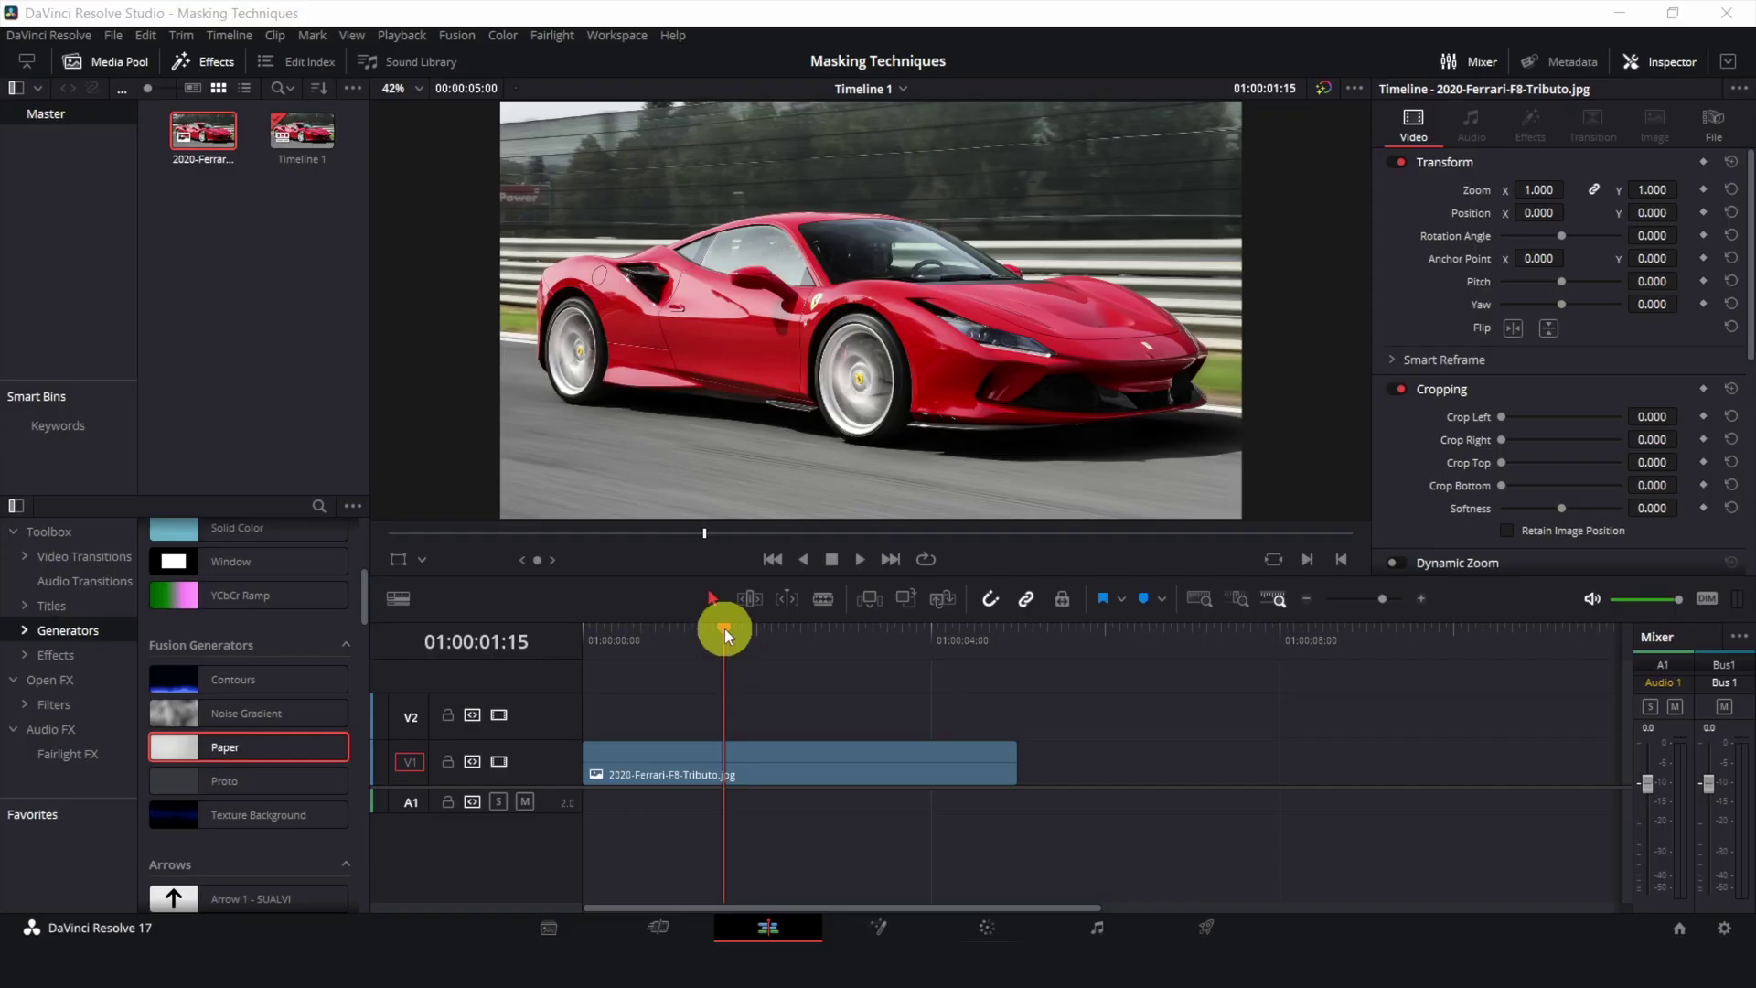
- Open the Ferrari clip in the Fusion page and attach an ellipse mask to the MediaIn1 node
mouse_move(724, 629)
mouse_down()
mouse_move(852, 602)
mouse_move(739, 608)
mouse_up()
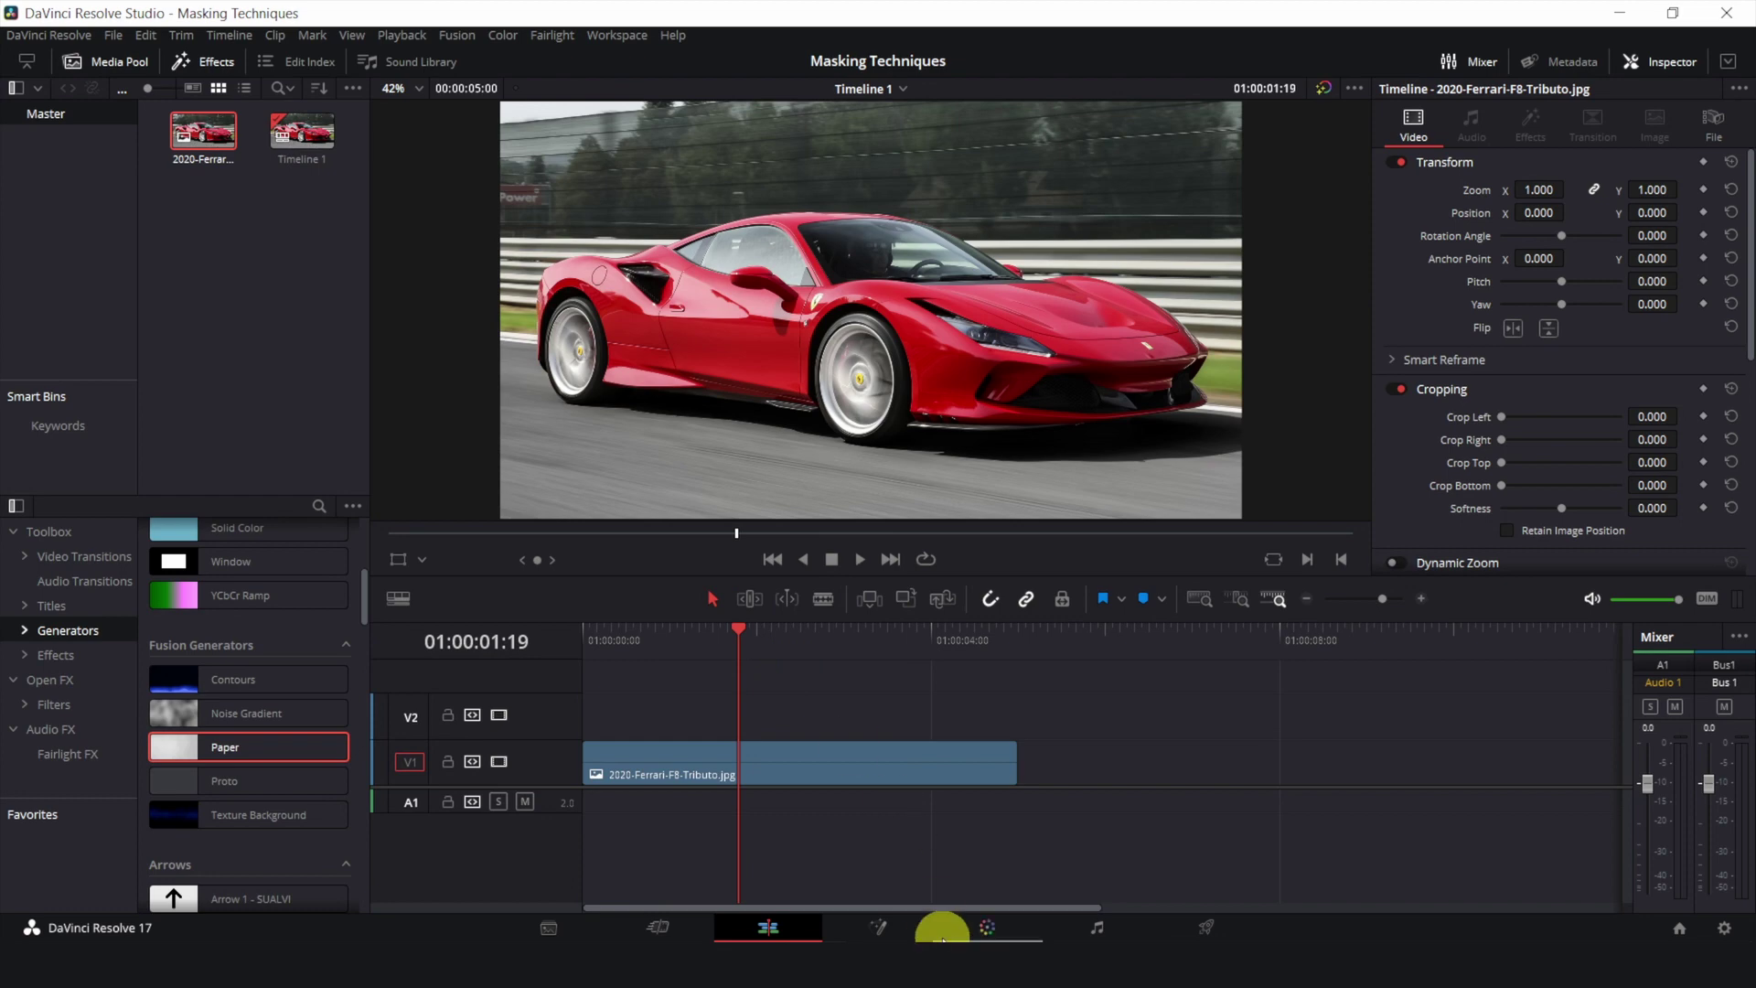
click(878, 923)
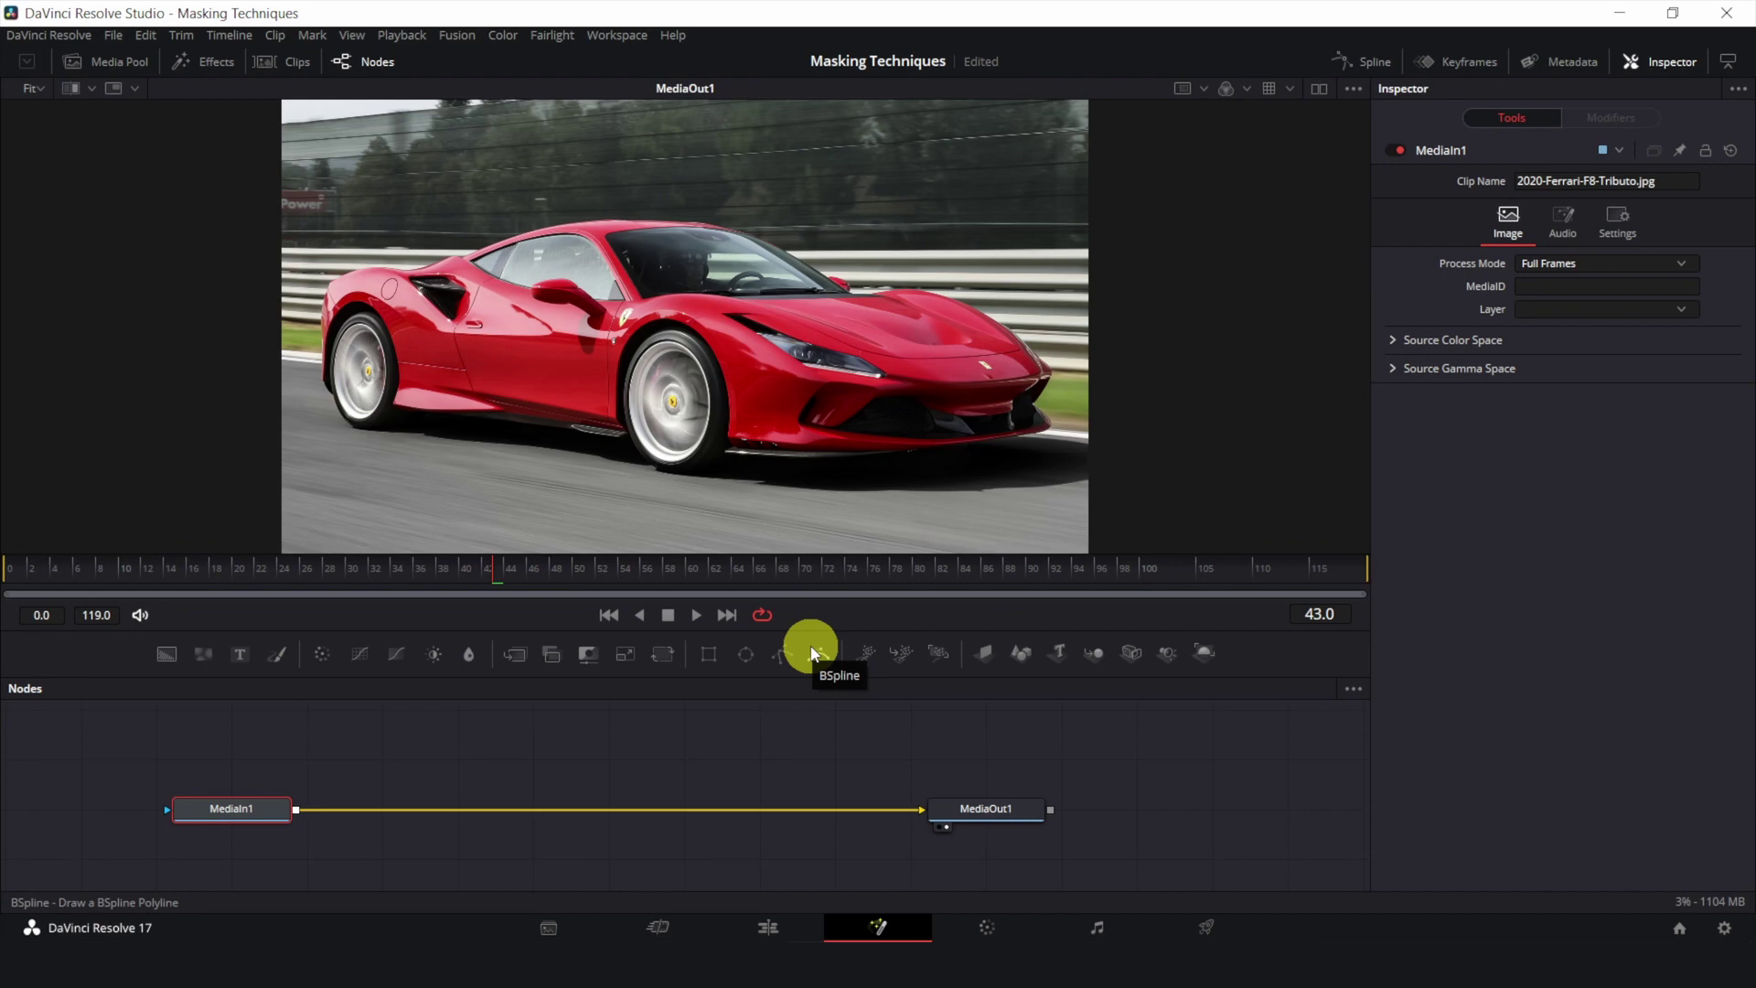
drag(741, 653, 253, 807)
drag(444, 737, 596, 800)
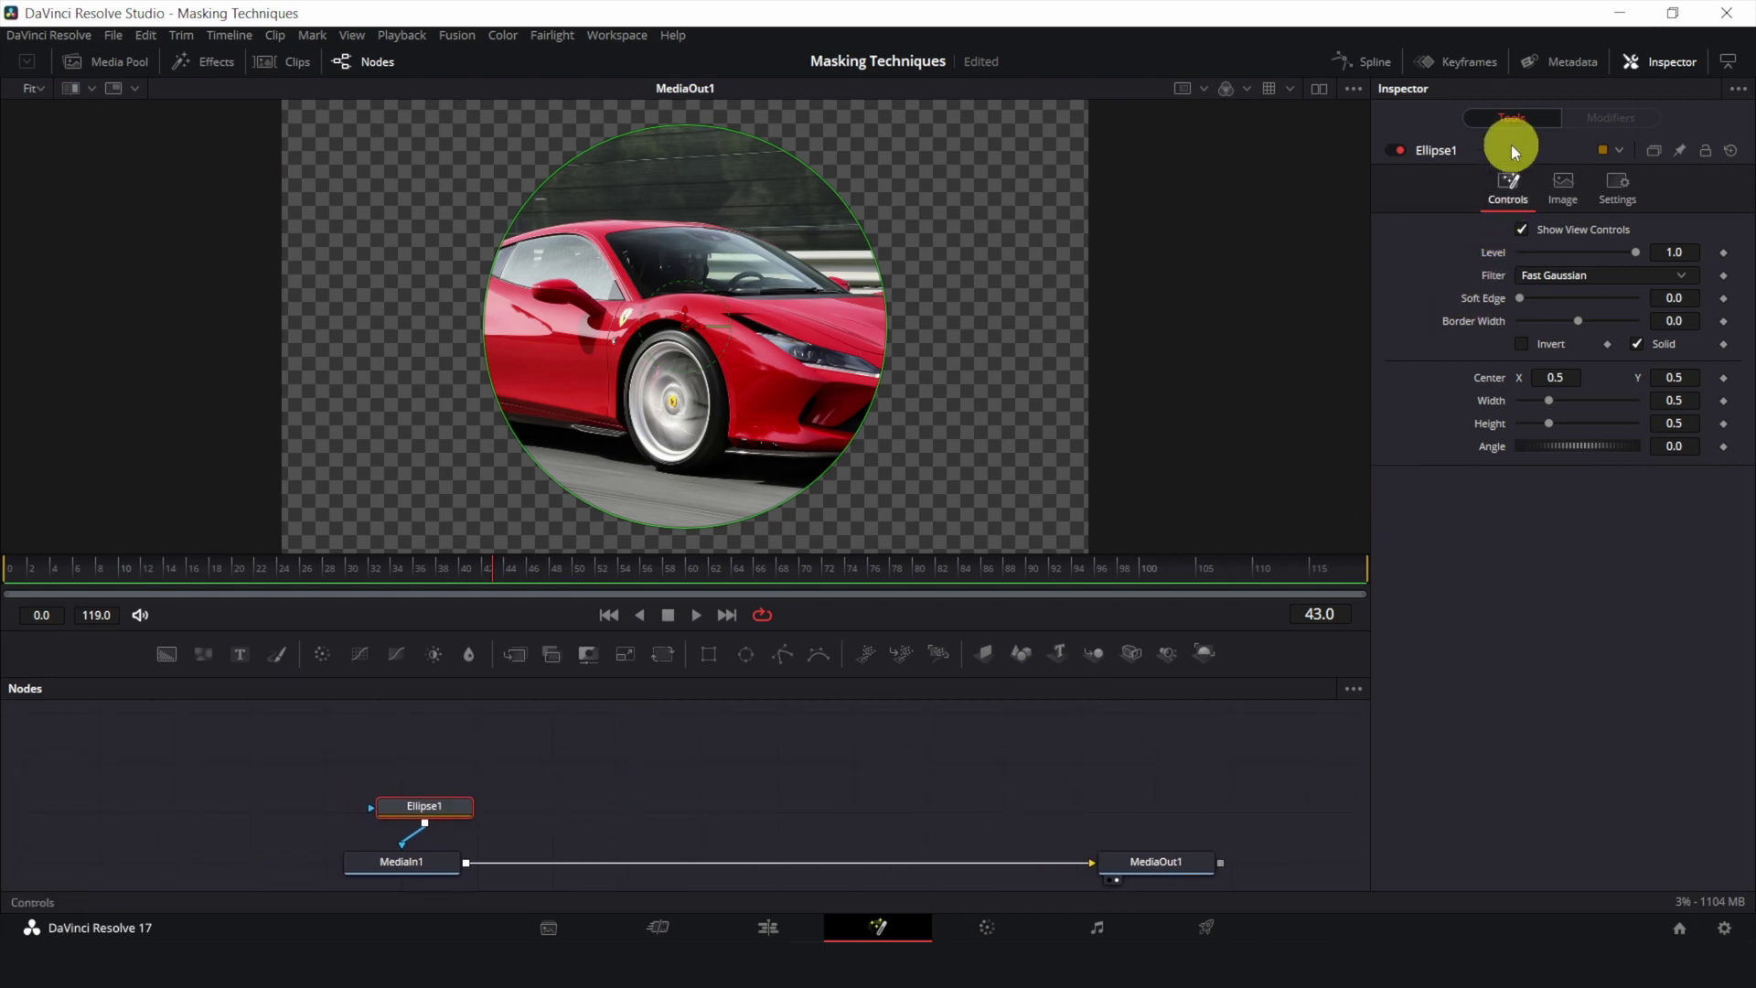
- Invert the Ellipse1 mask so it cuts a circular hole in the car image
click(1517, 344)
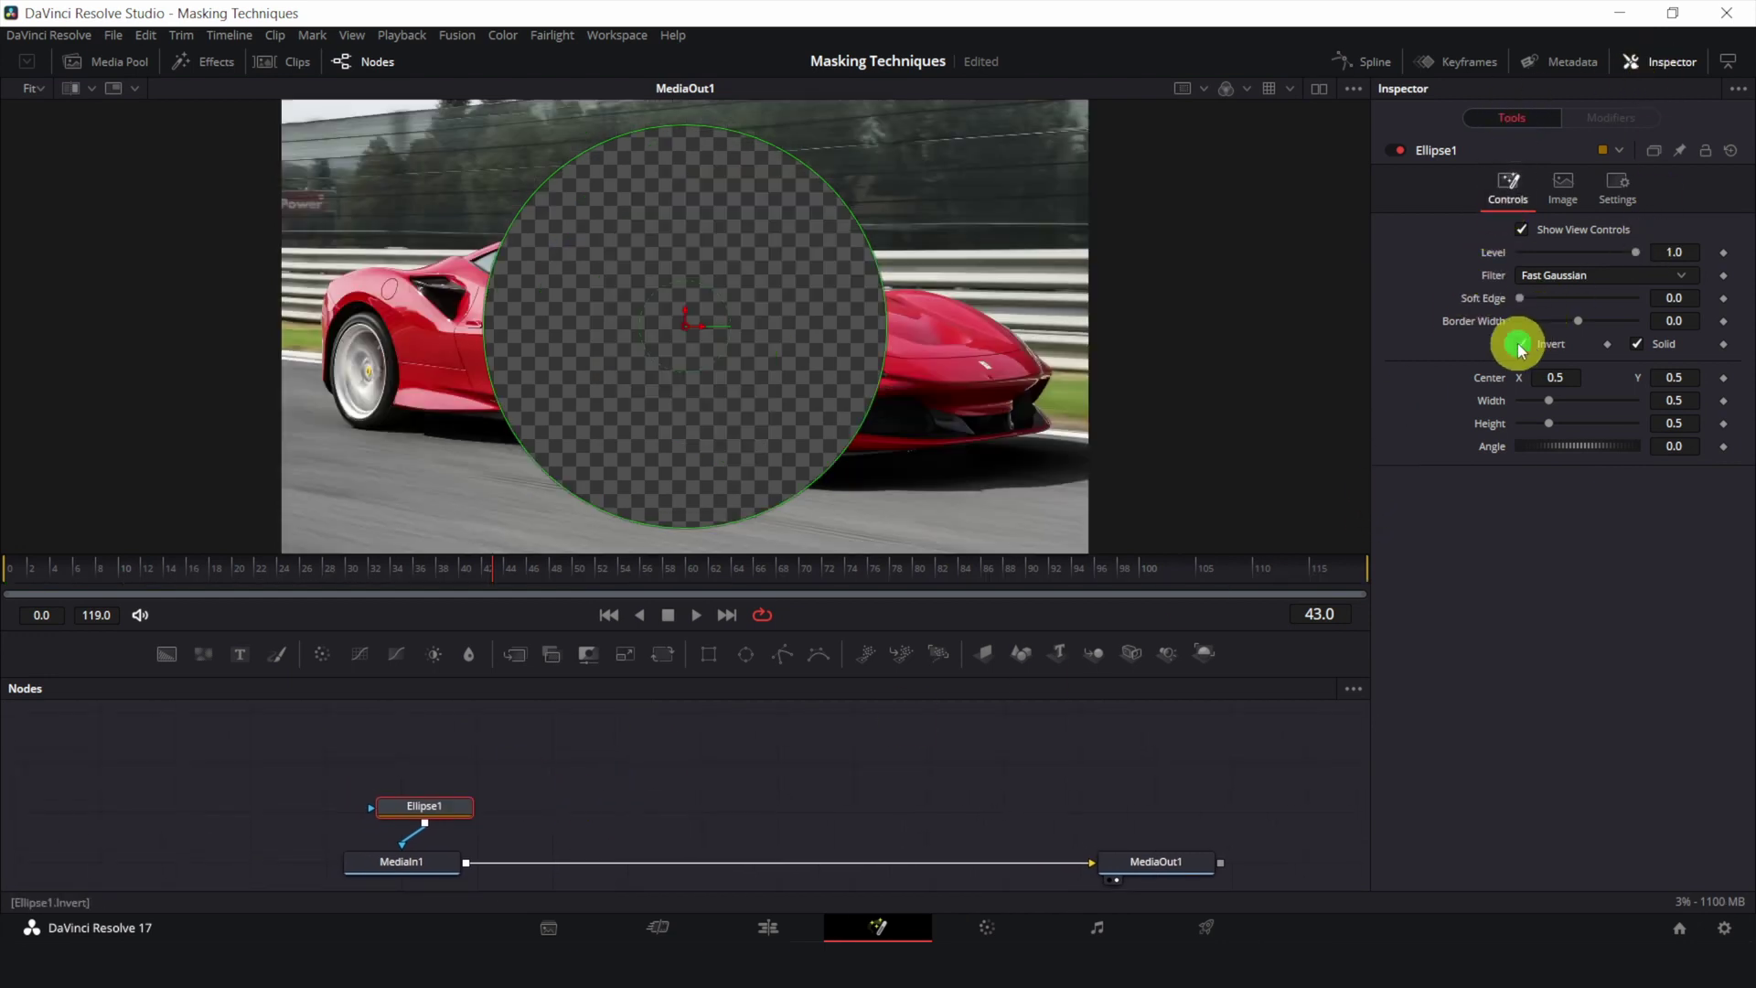
click(1517, 344)
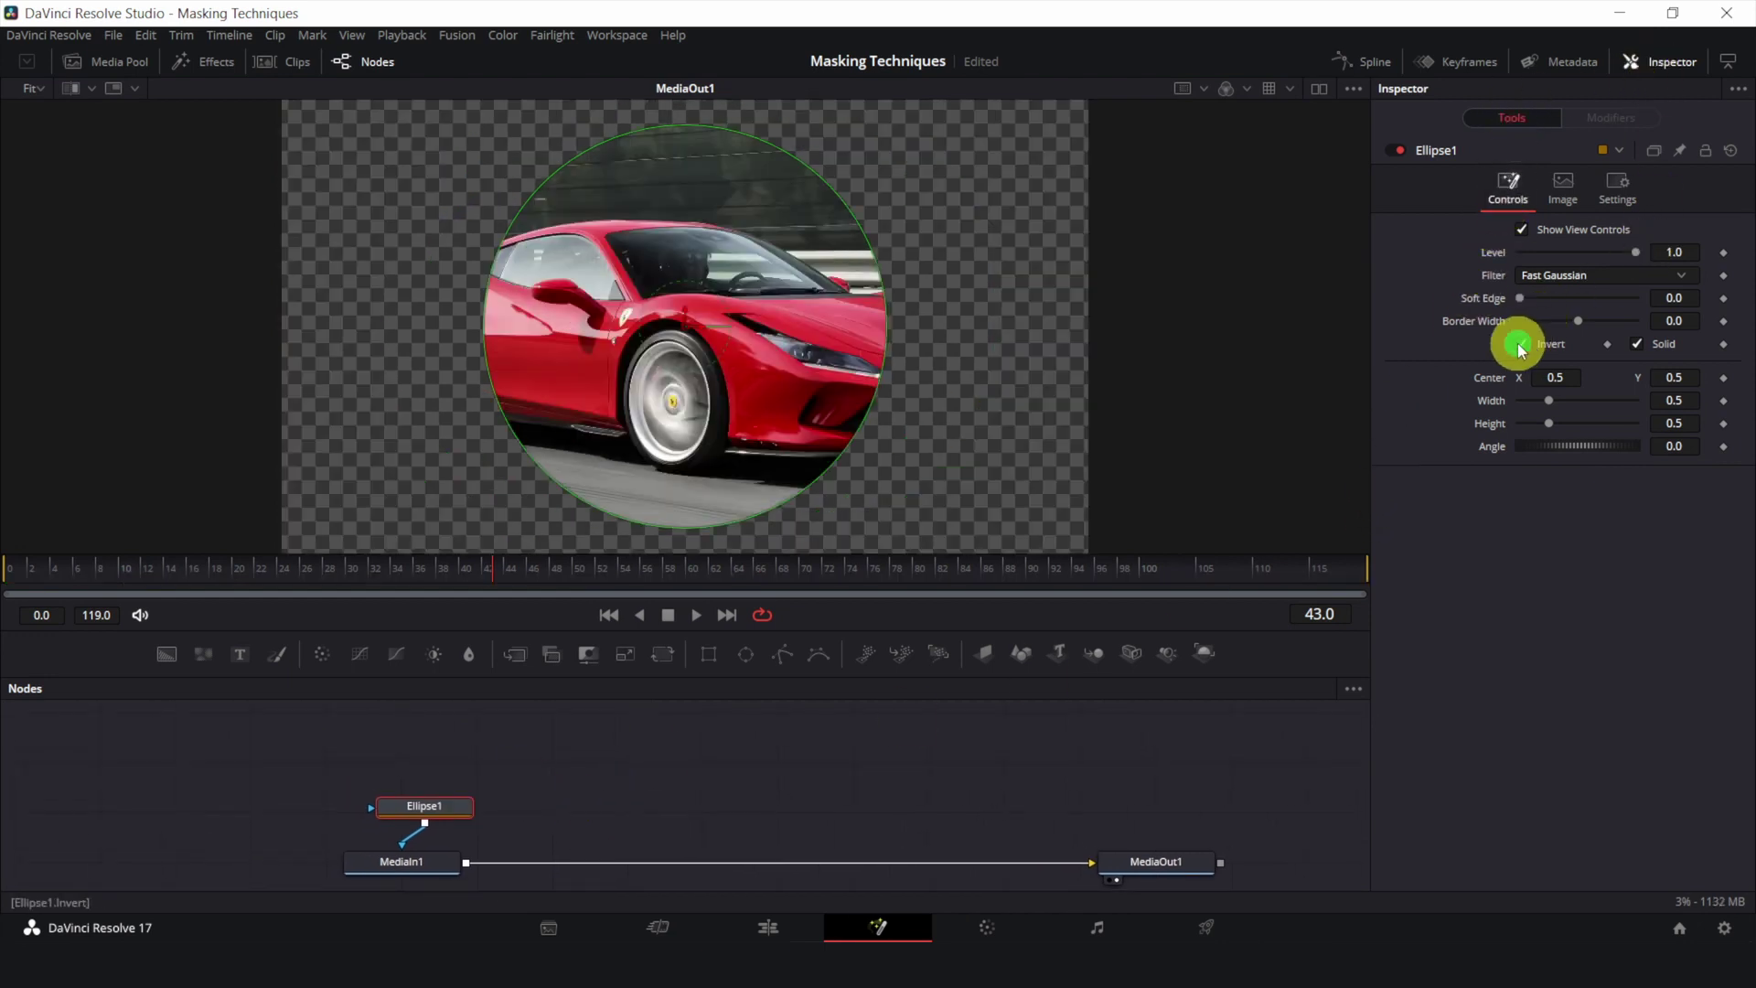
click(1517, 344)
- In the edit timeline, raise the Ferrari clip to track V2 and place a Paper generator beneath it on V1
click(766, 928)
click(693, 764)
drag(688, 761, 688, 719)
drag(315, 748, 618, 778)
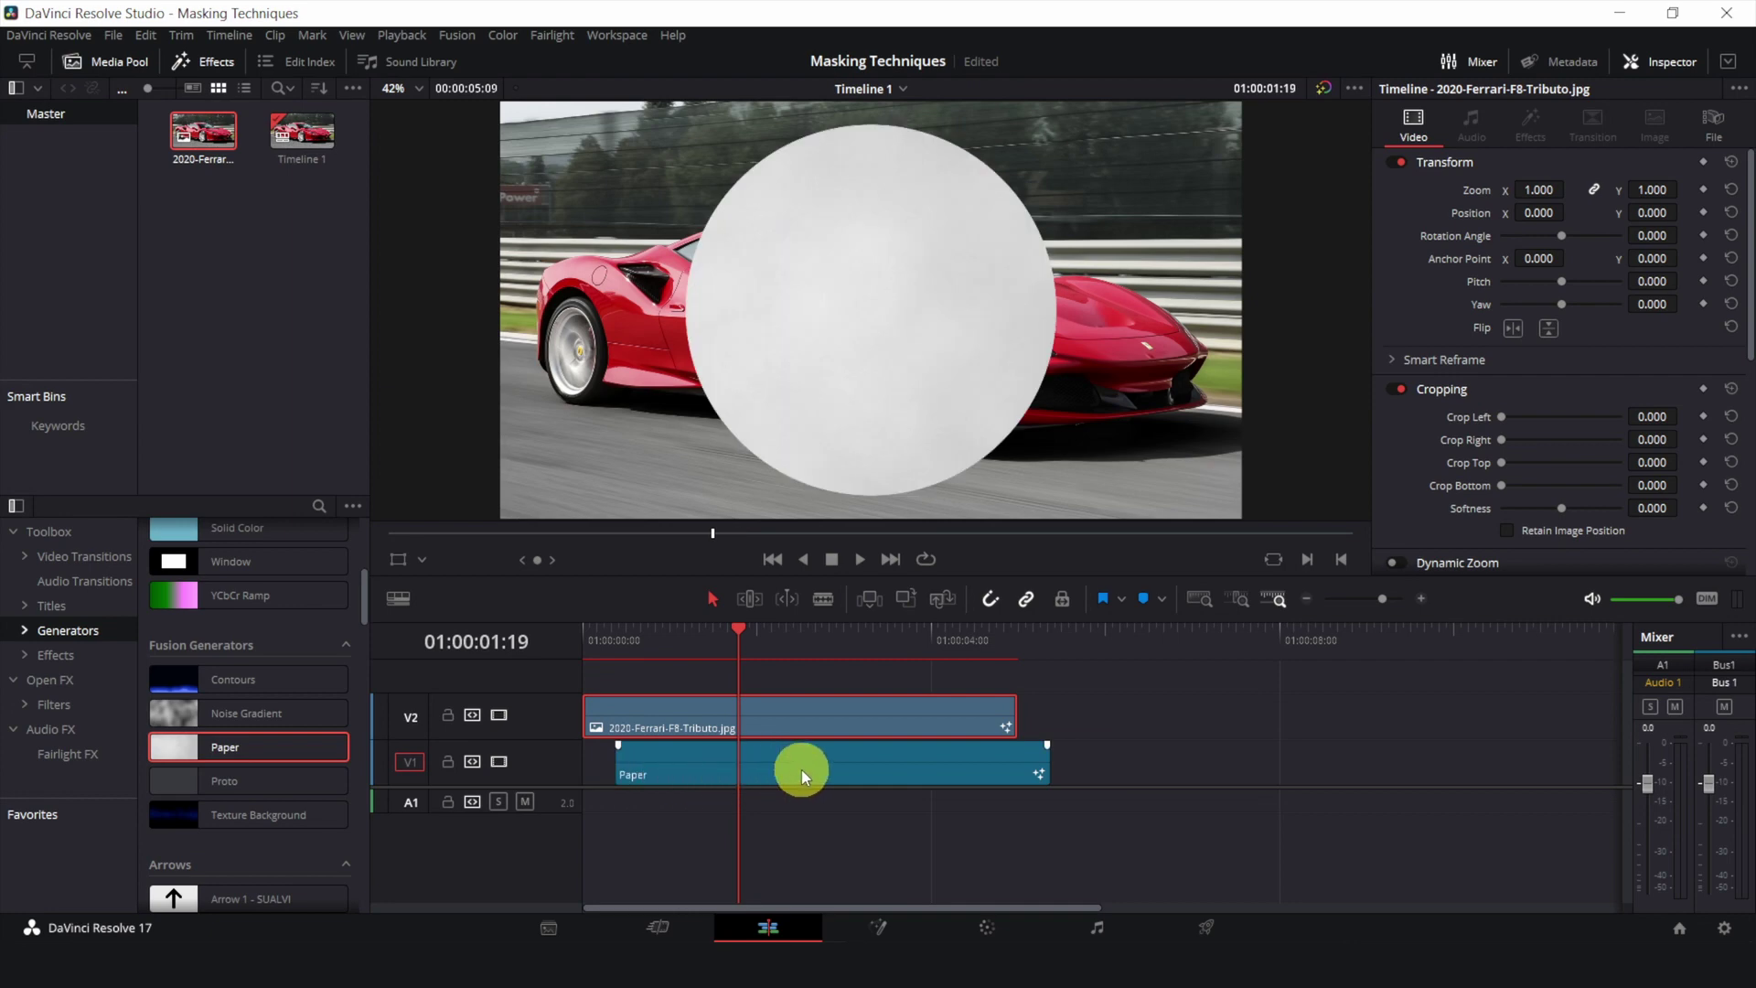
drag(801, 770, 861, 770)
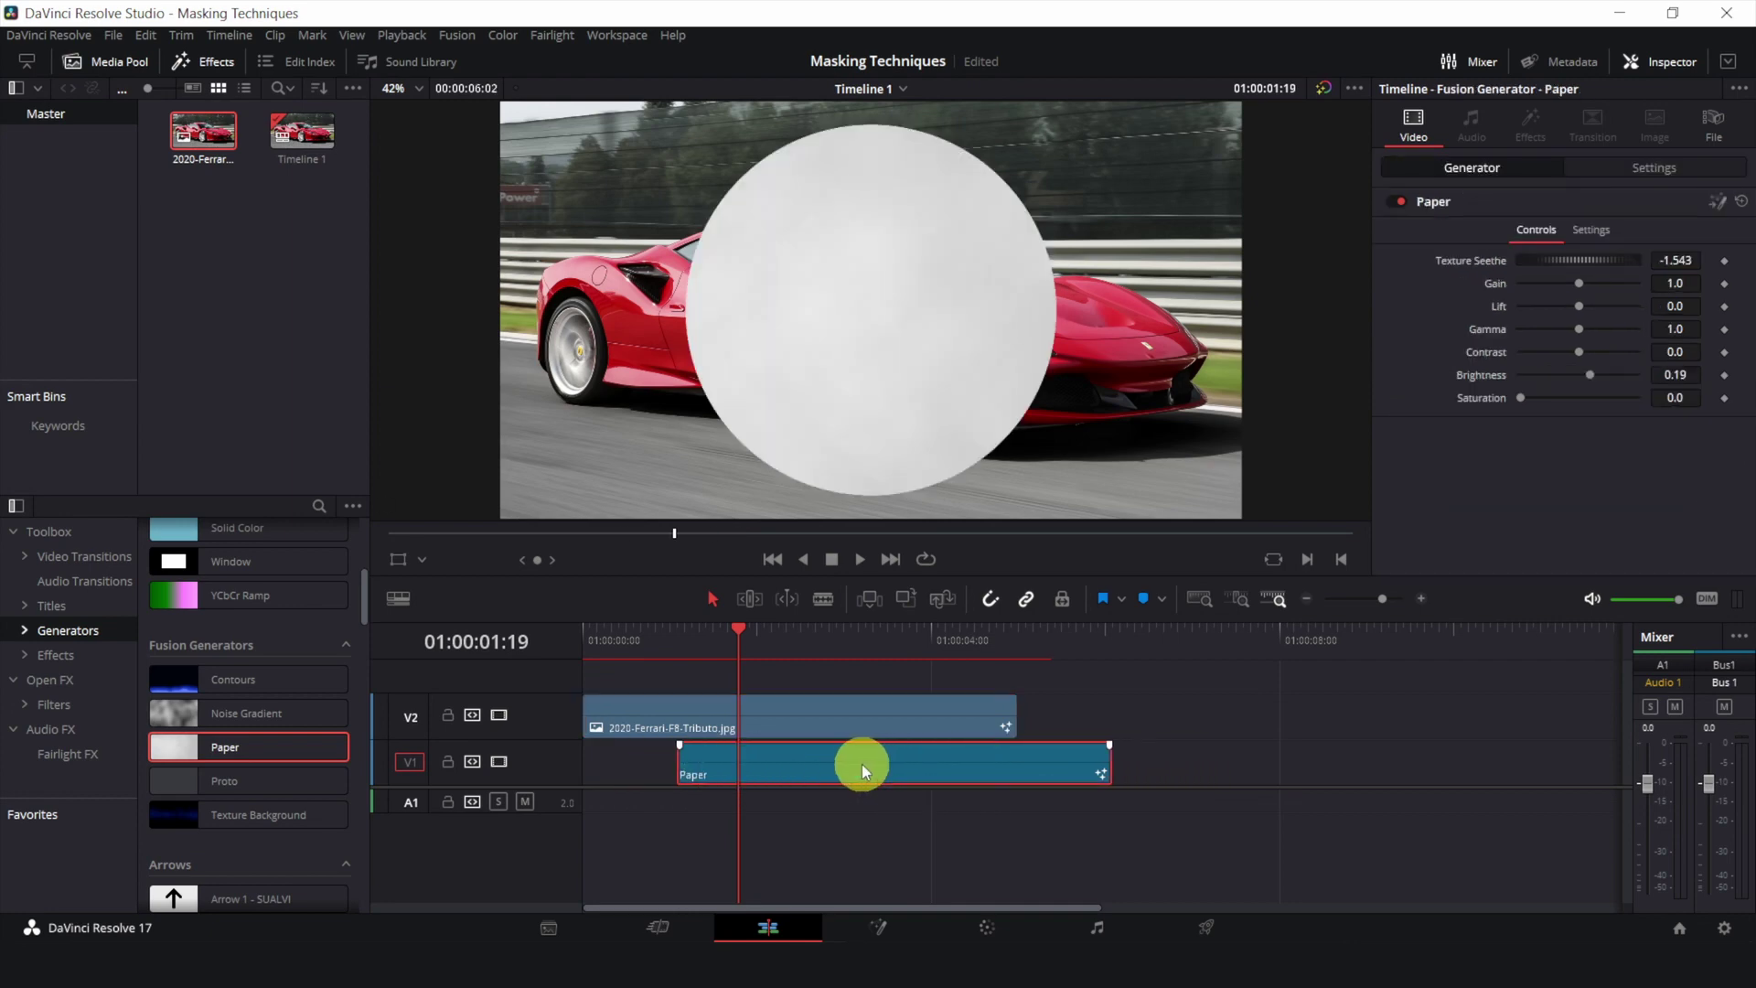
- Undo the Paper generator's placement and the Ferrari clip's move to V2
key(ctrl+z)
key(ctrl+z)
key(ctrl+z)
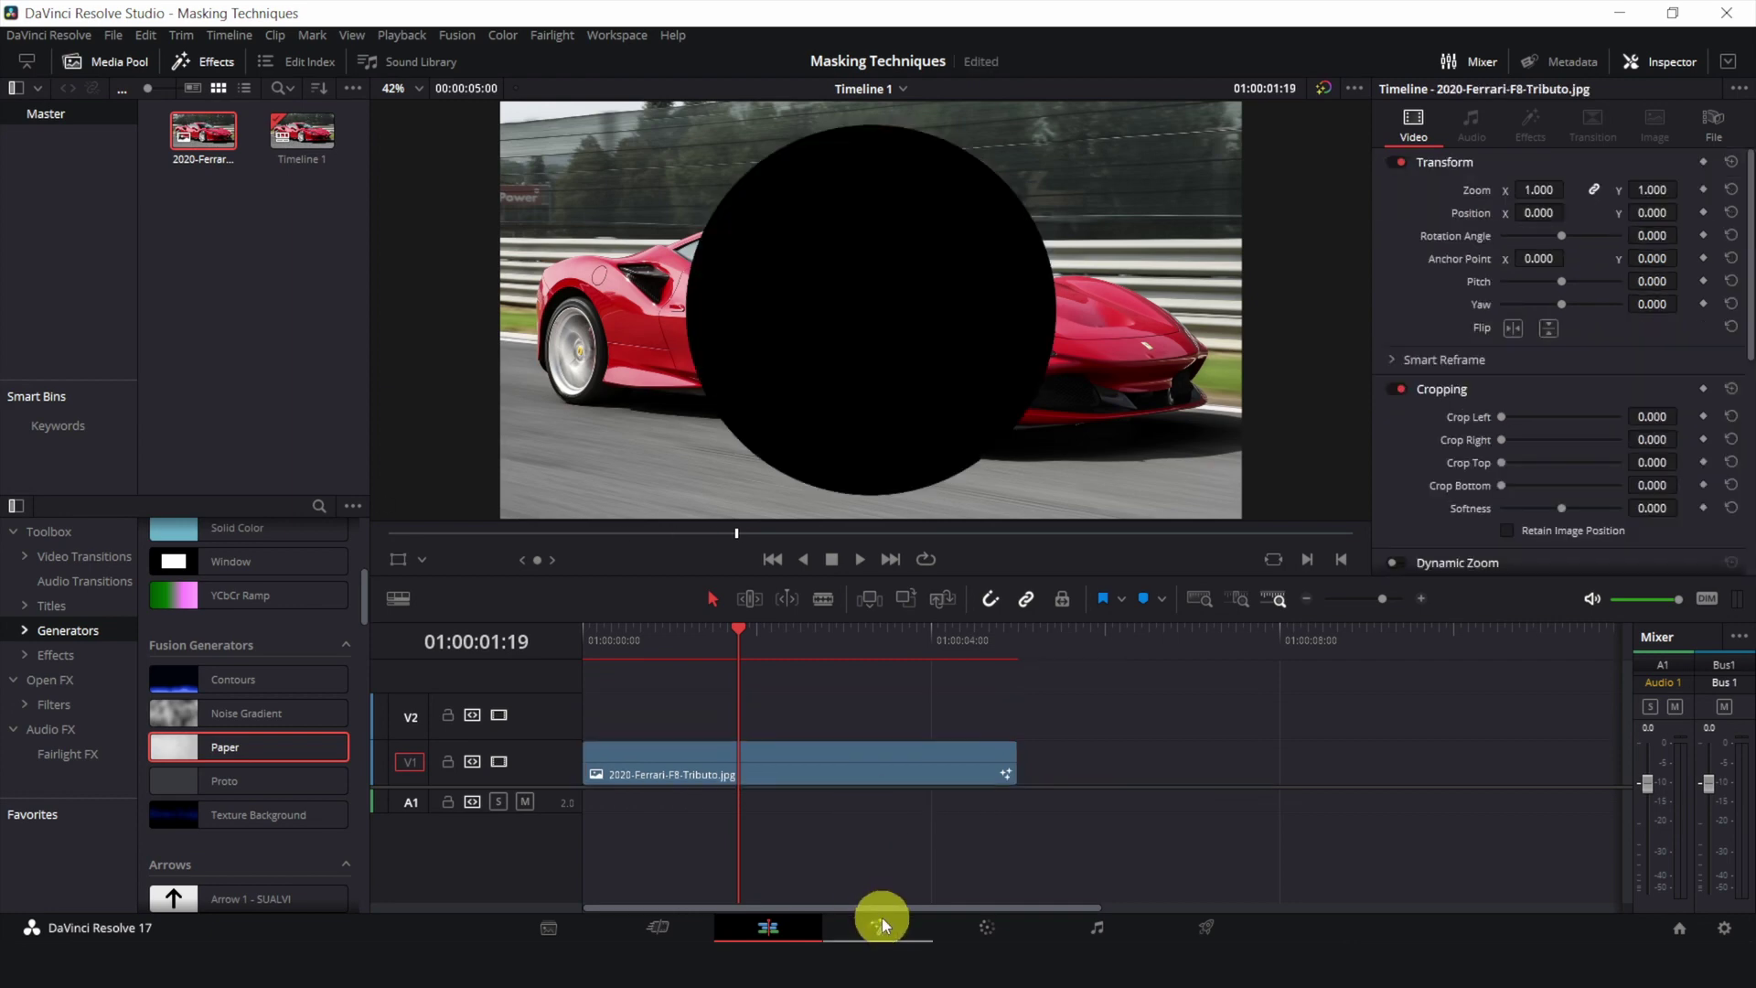
- Back in Fusion, shrink Ellipse1 over the front wheel to about 0.107 wide and 0.159 high
click(882, 919)
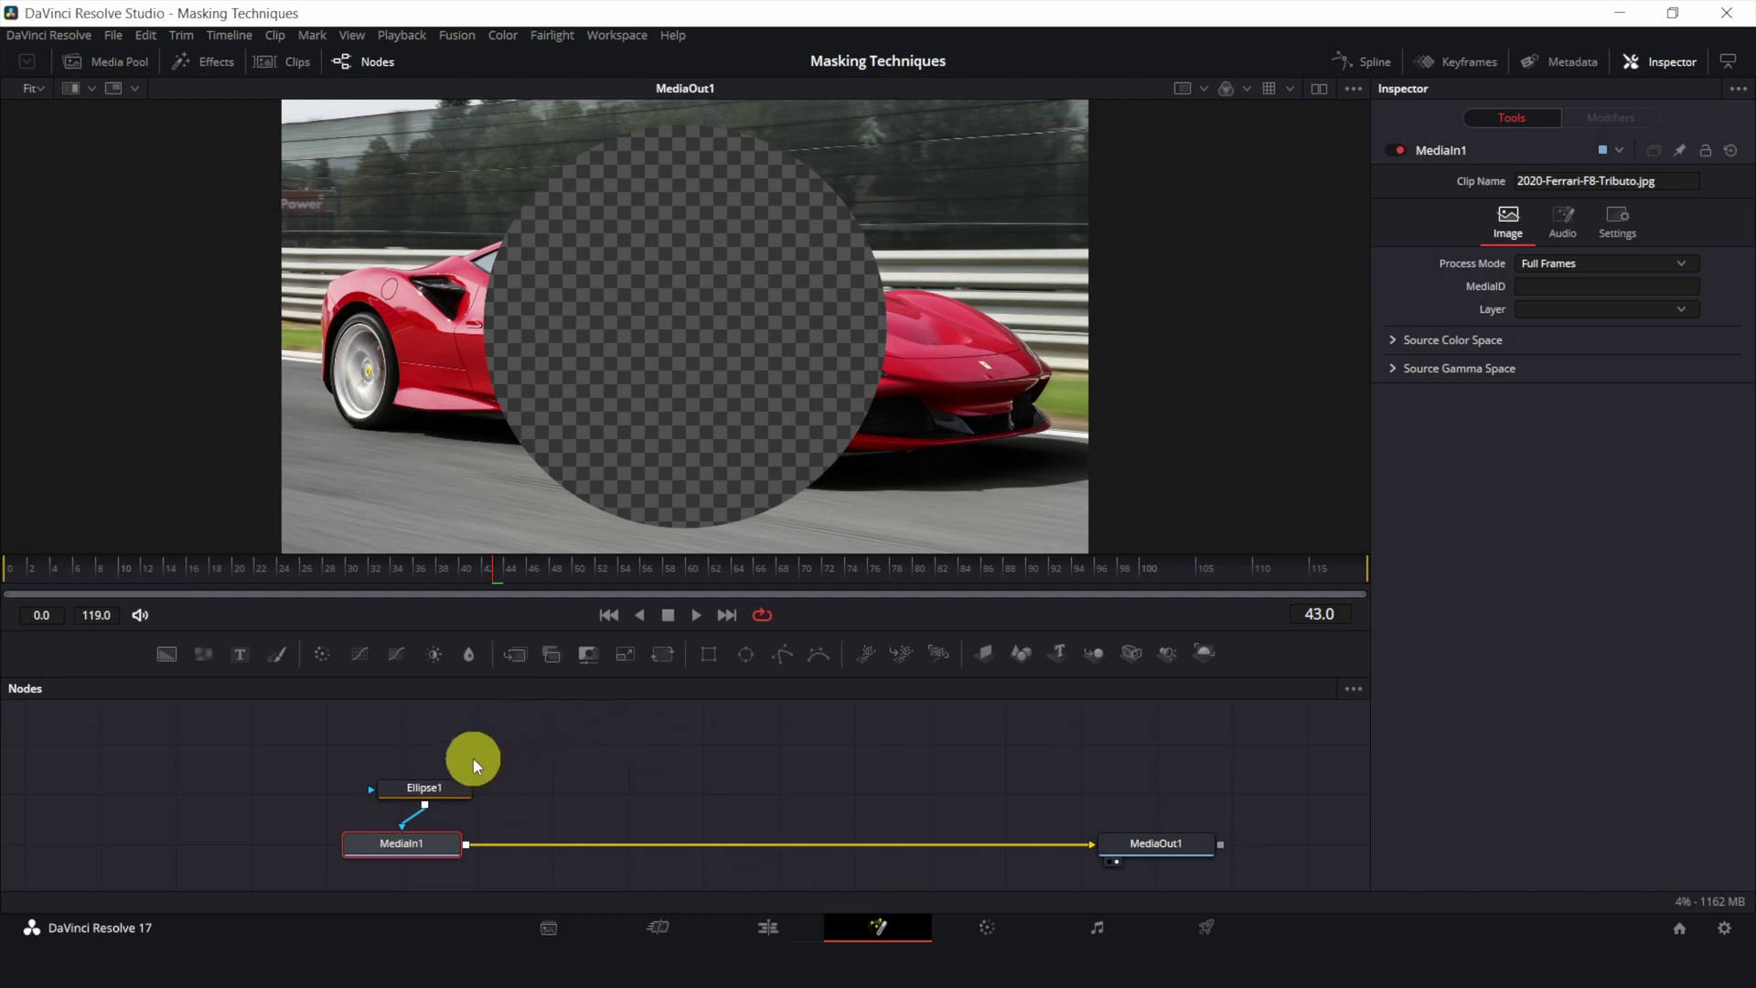
click(424, 787)
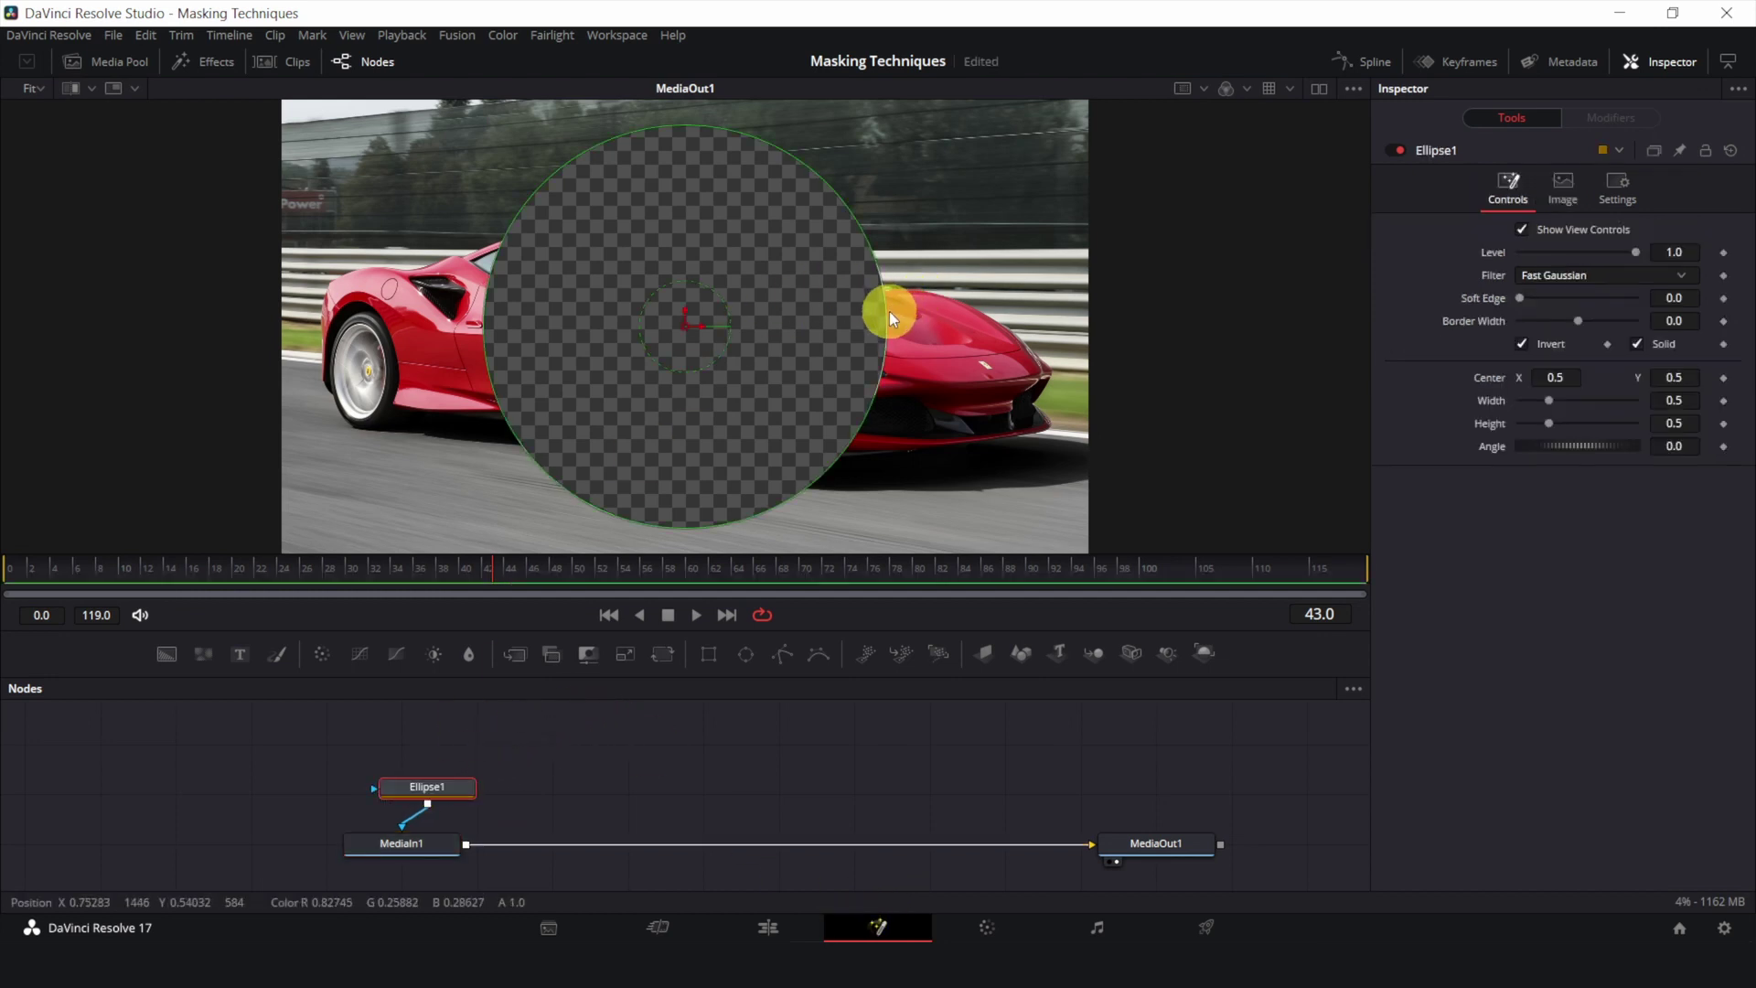
drag(887, 315, 695, 256)
drag(684, 324, 700, 385)
scroll(754, 388, up, 3)
drag(622, 250, 620, 266)
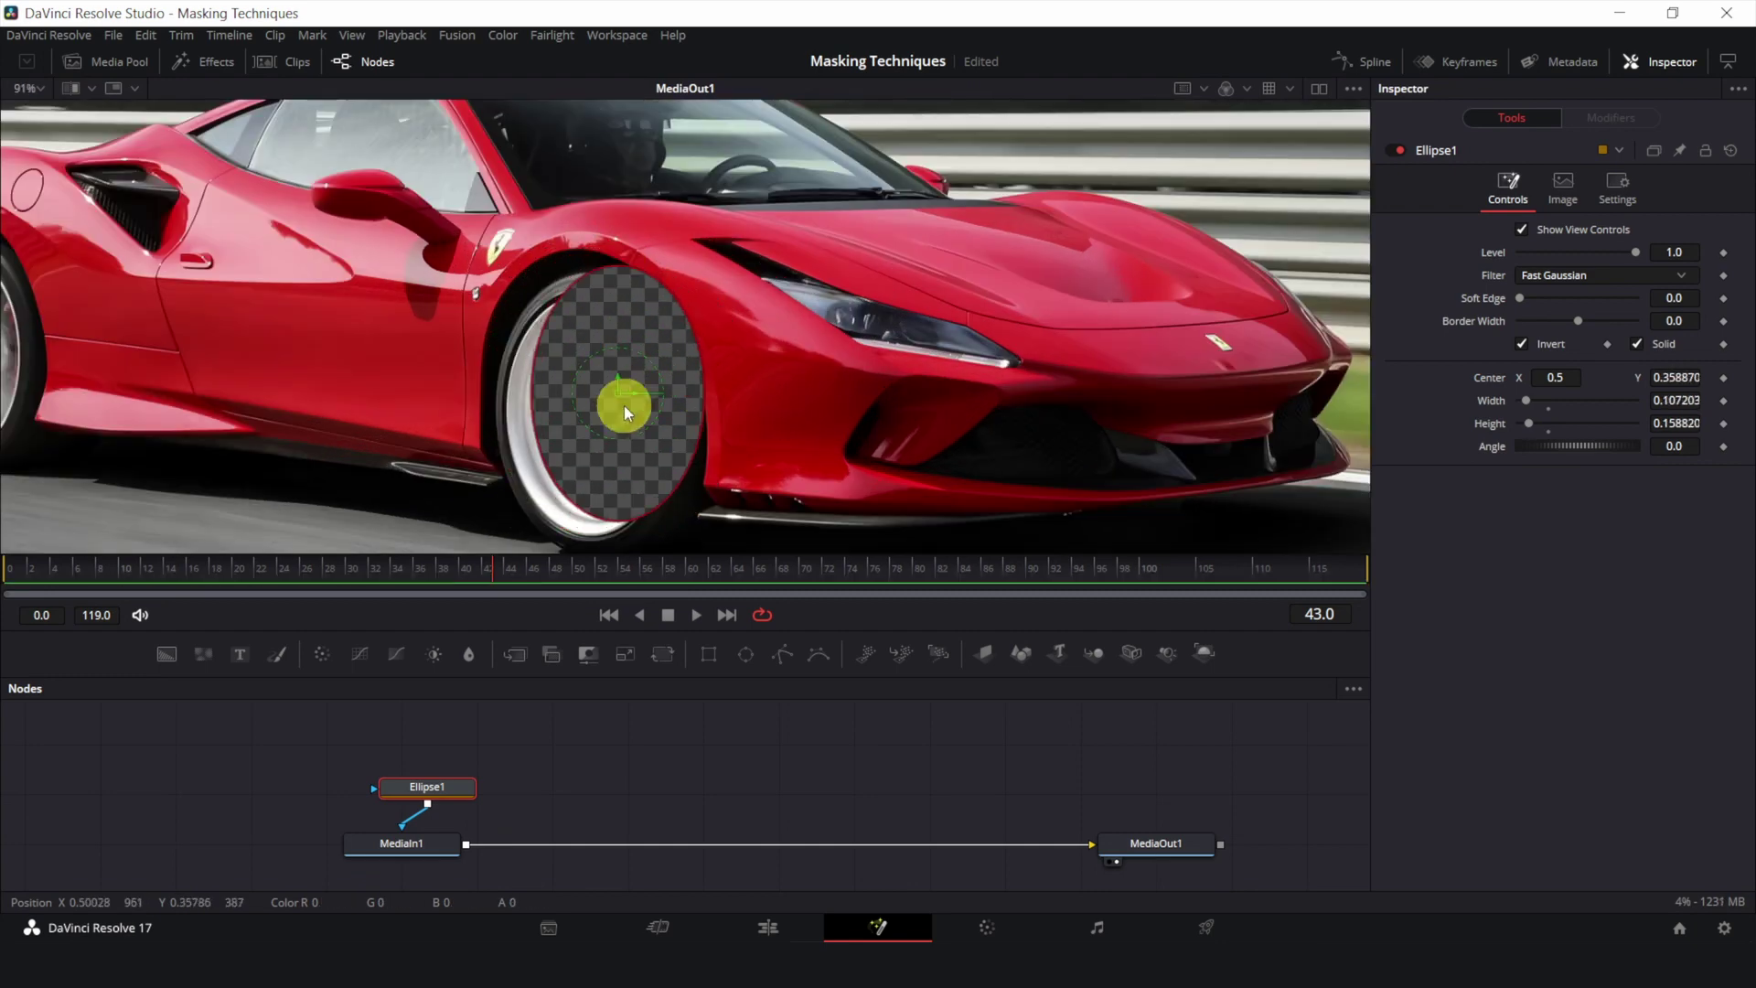
- Align Ellipse1 with the front wheel rim, centered at about 0.481, 0.338, with width about 0.102 and height about 0.157
drag(619, 394, 664, 411)
drag(588, 285, 589, 289)
drag(587, 411, 583, 412)
drag(651, 474, 654, 479)
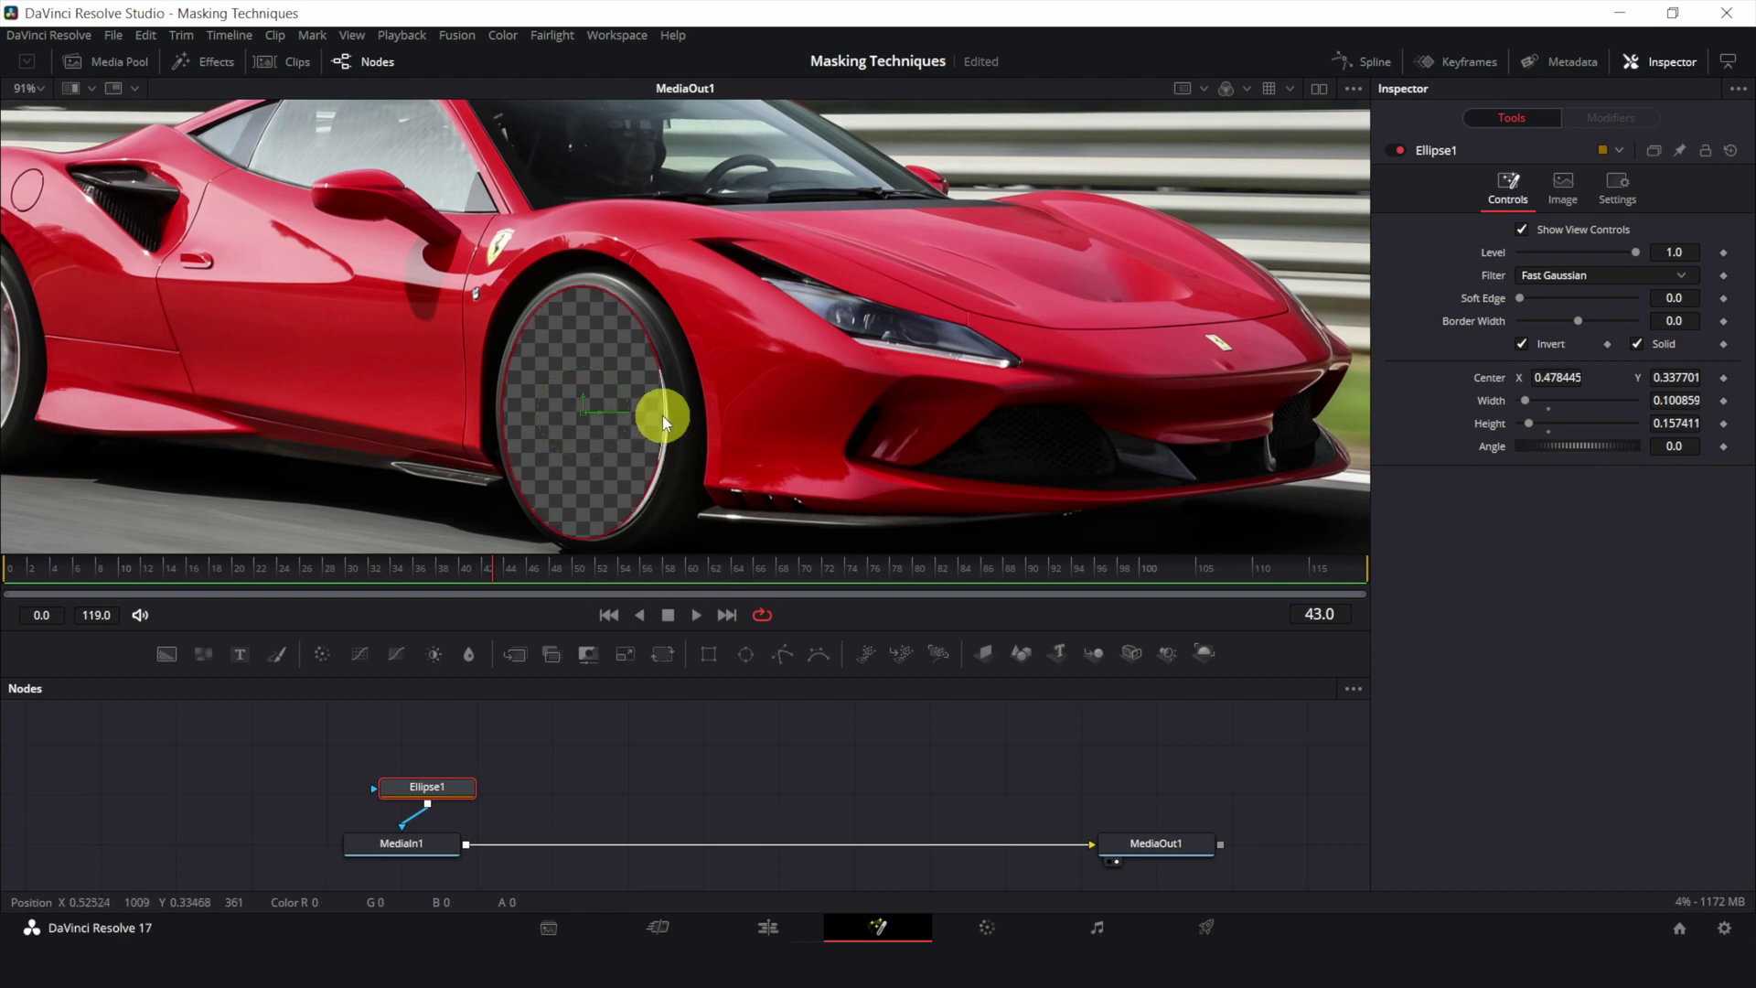
drag(663, 415, 588, 411)
scroll(803, 362, down, 3)
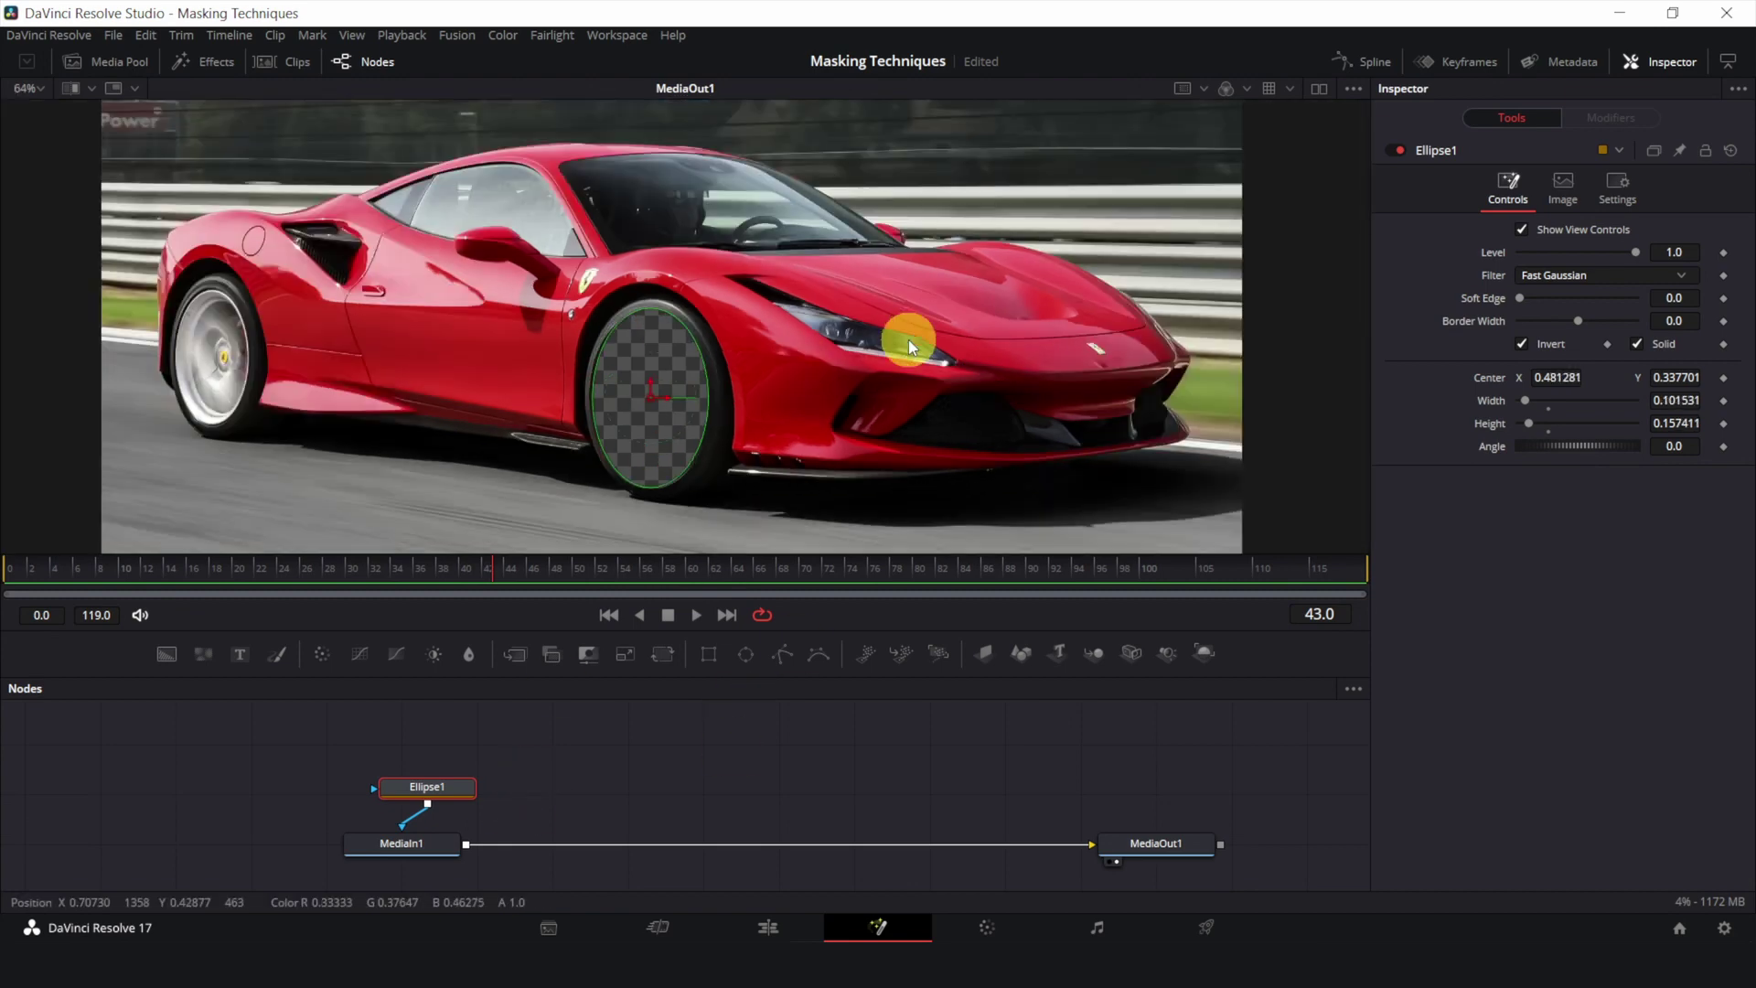
- Add a second ellipse mask feeding Ellipse1 and fit it around the front wheel hub, about 0.031 wide and 0.042 high
drag(749, 644, 428, 788)
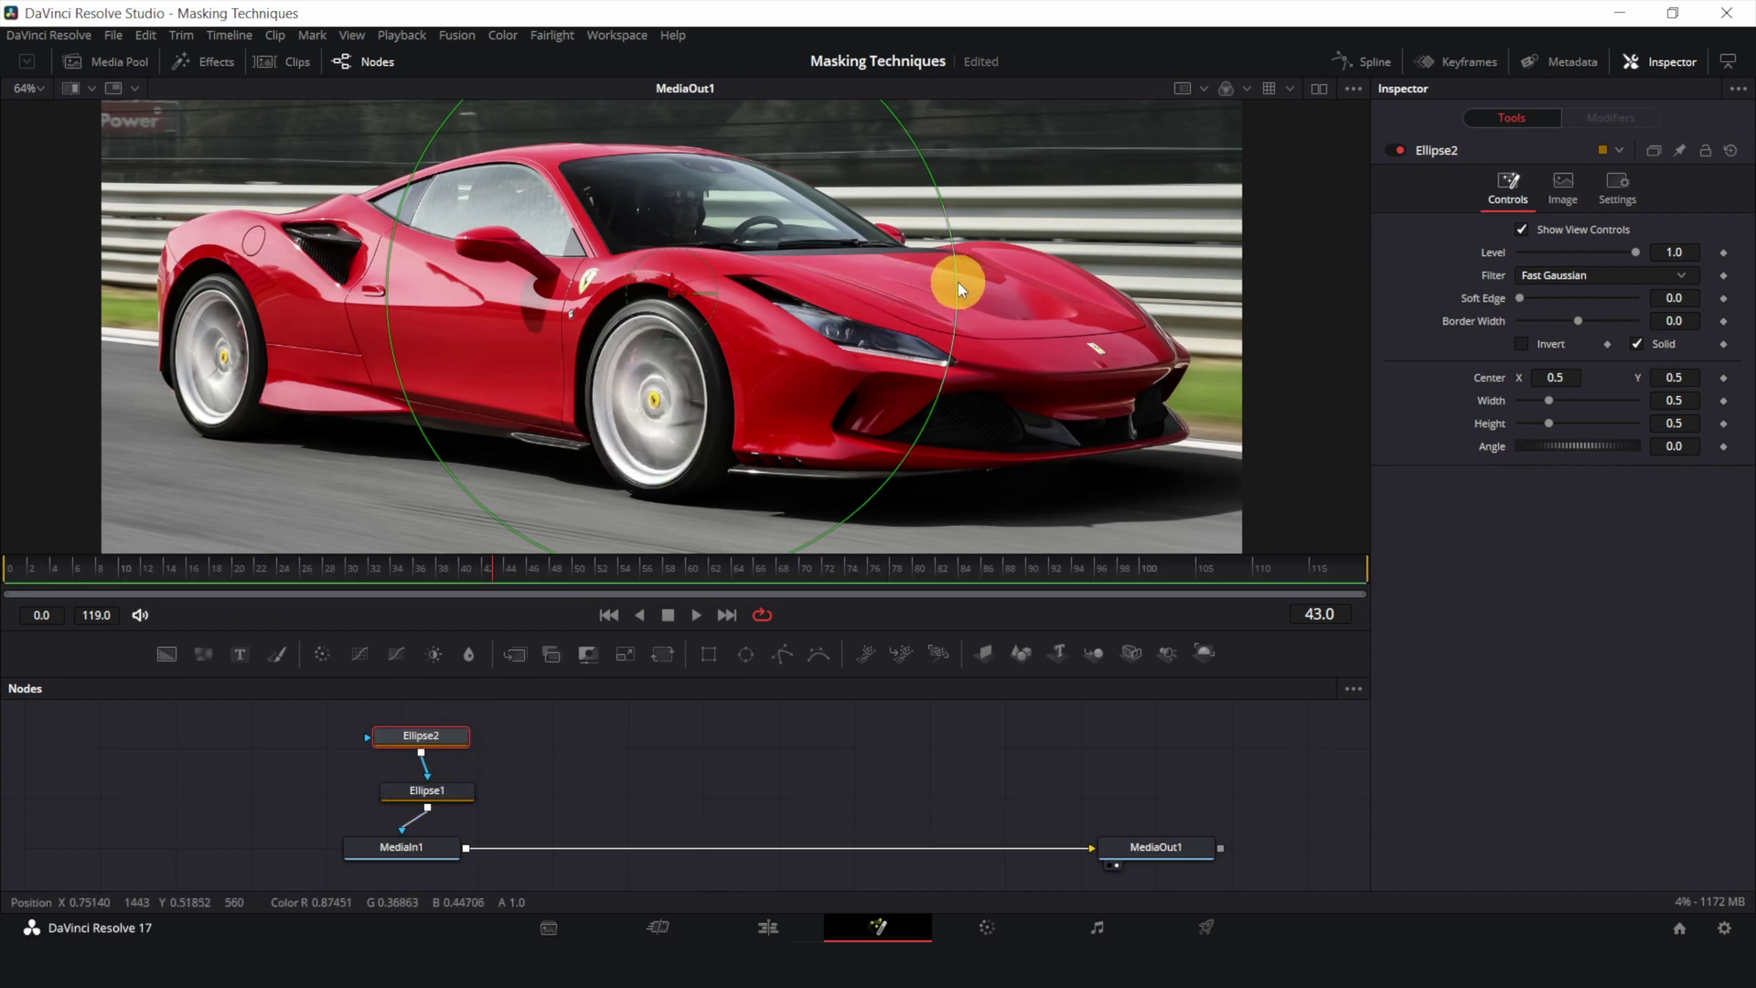
drag(957, 281, 792, 409)
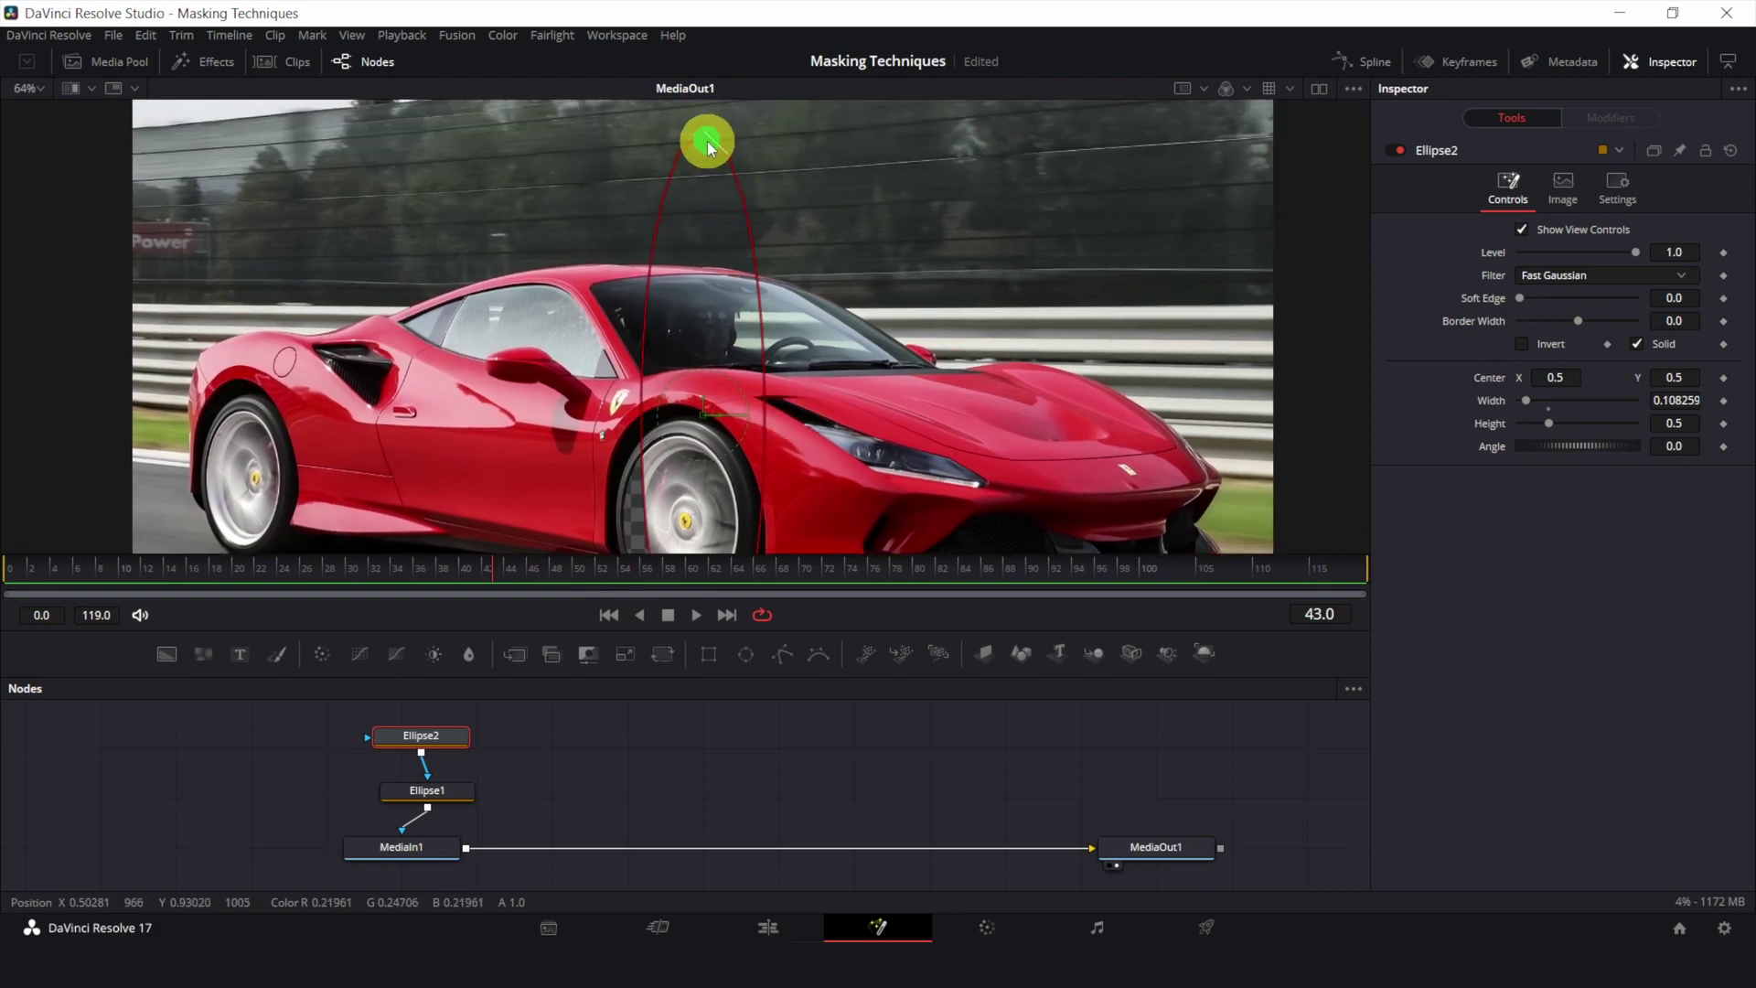
drag(706, 141, 711, 359)
drag(842, 459, 727, 371)
scroll(732, 398, up, 3)
drag(670, 259, 675, 350)
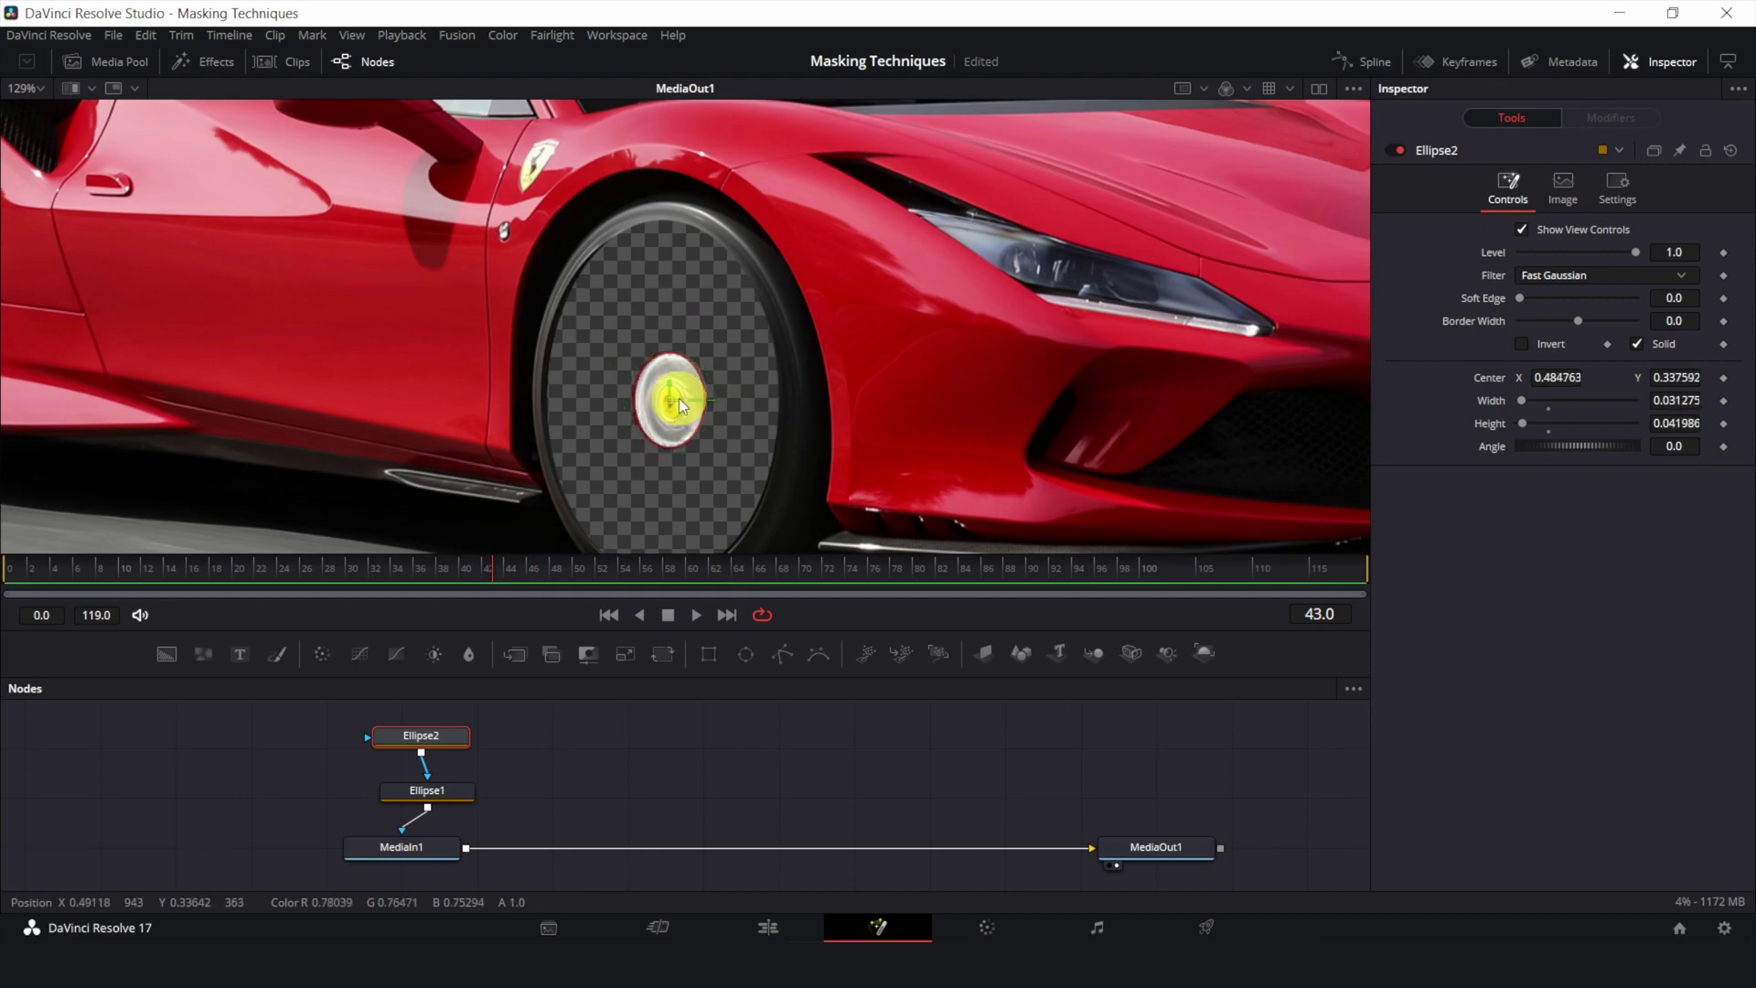
scroll(886, 476, down, 2)
scroll(869, 476, up, 1)
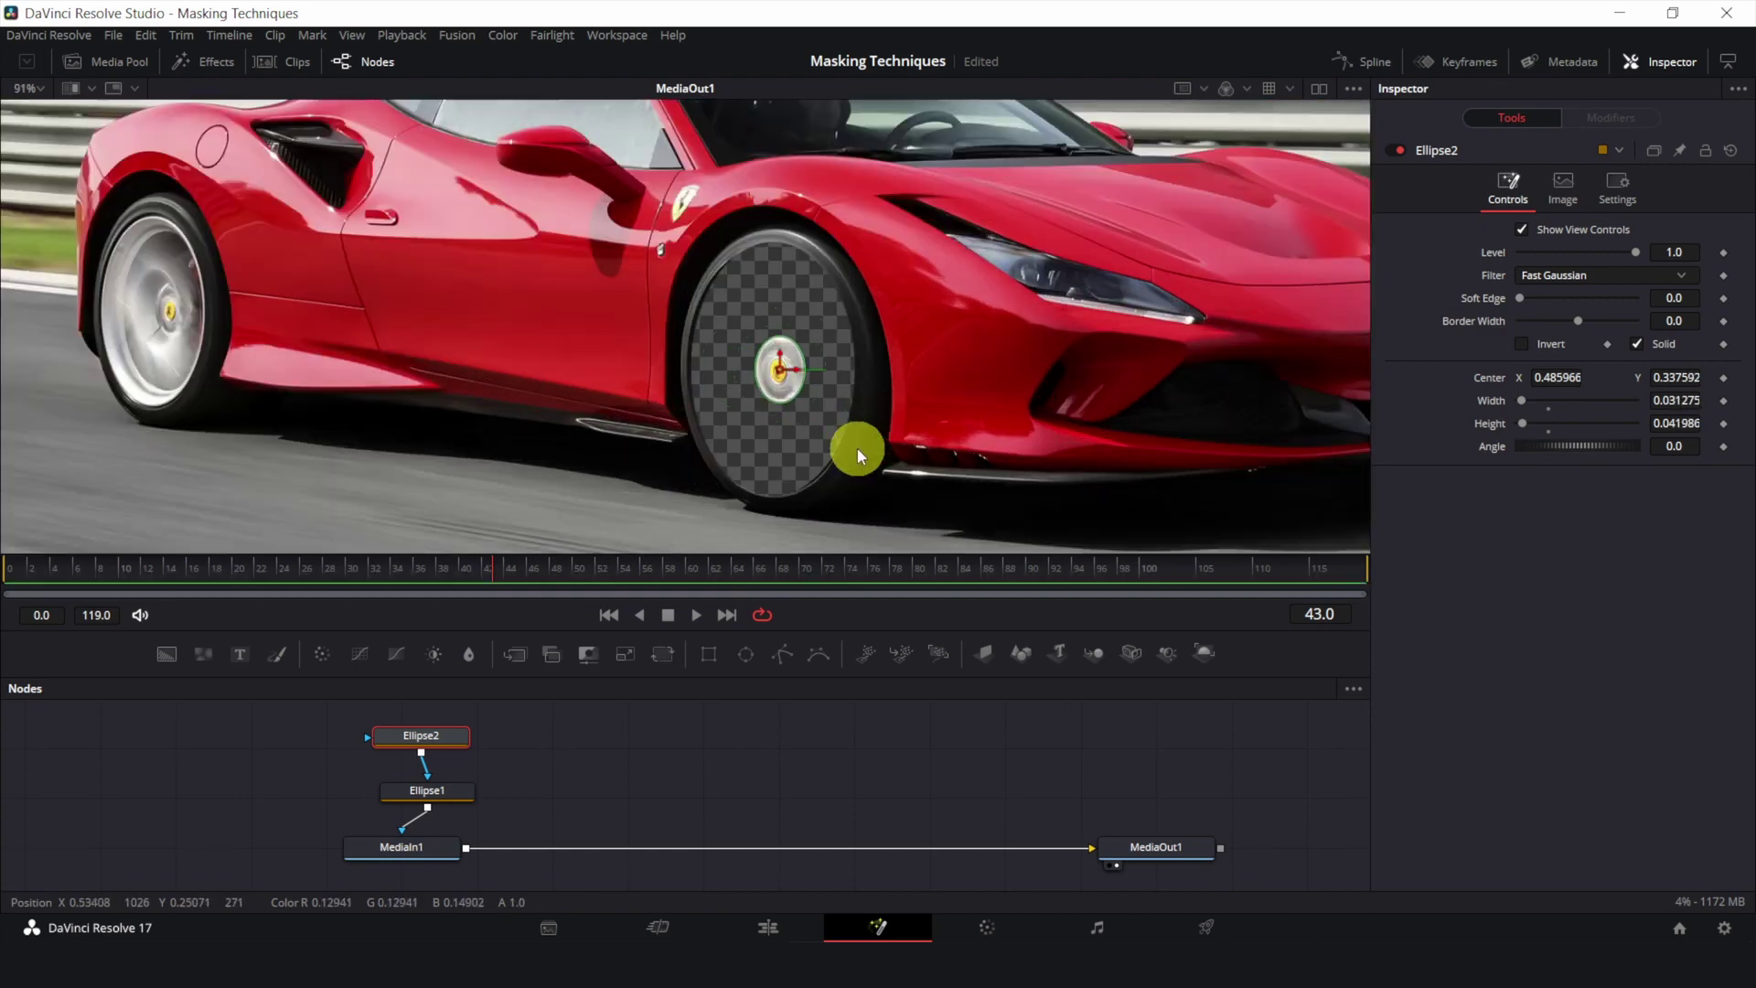
- Set Ellipse1's paint mode to Multiply and invert the Ellipse2 mask
click(428, 791)
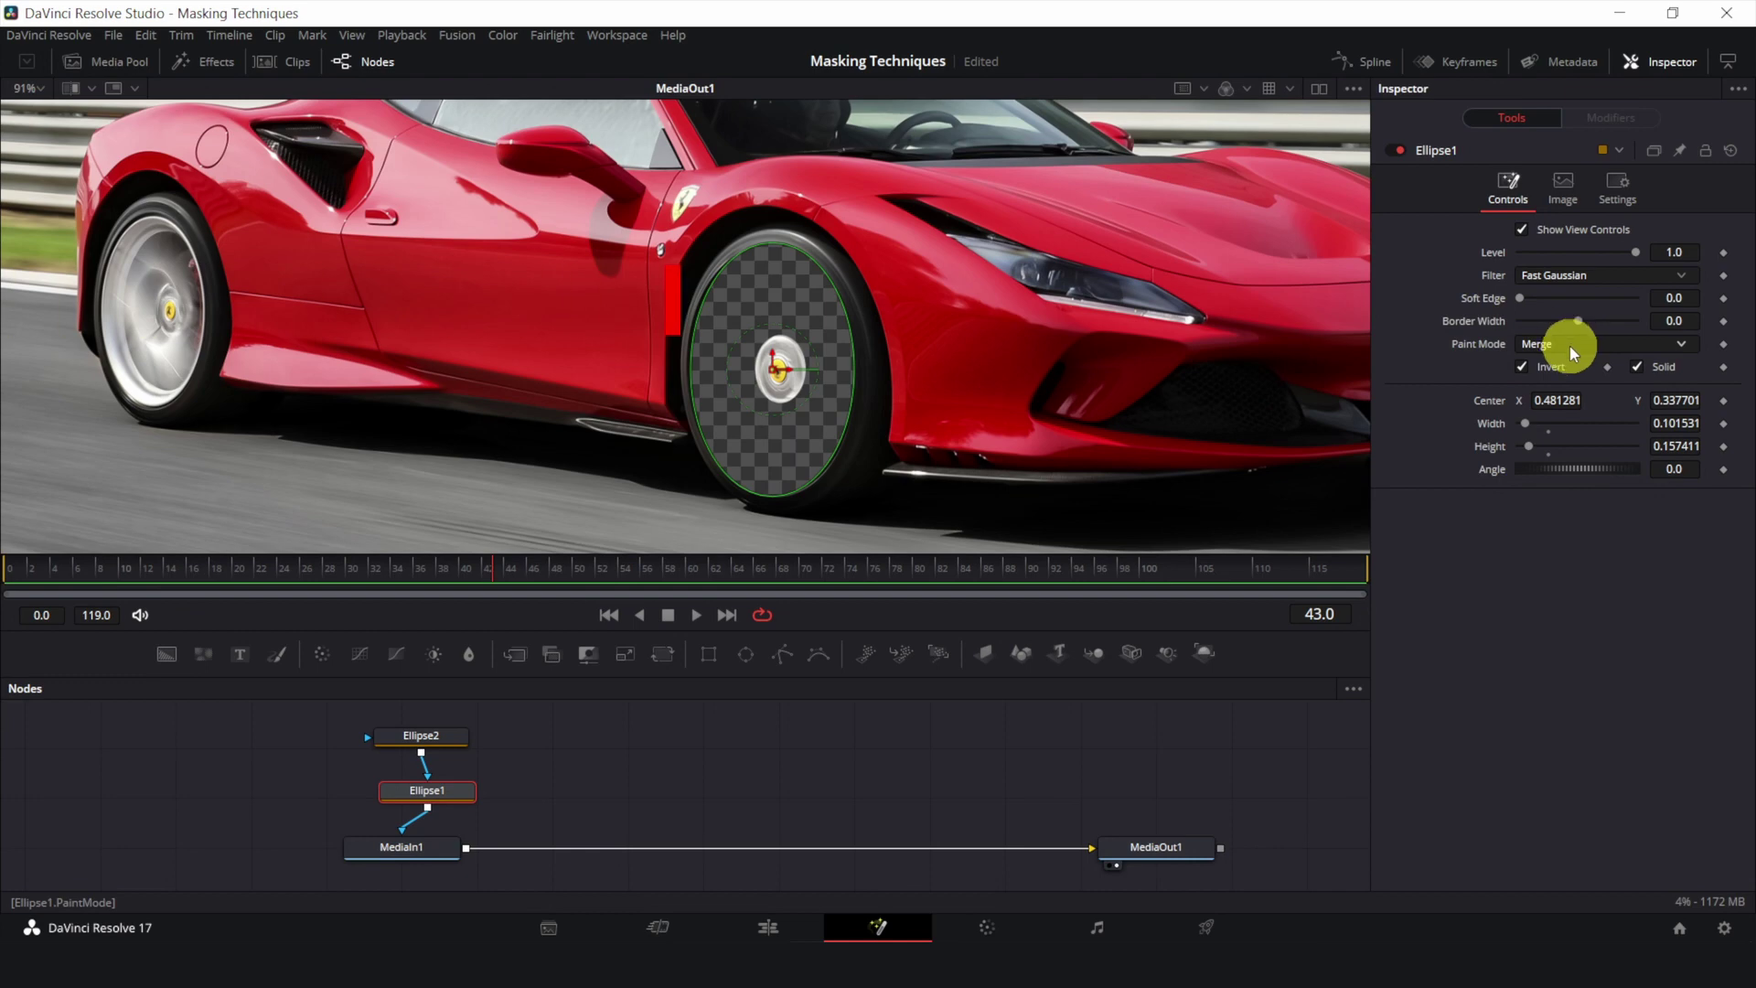
click(1568, 345)
click(1555, 487)
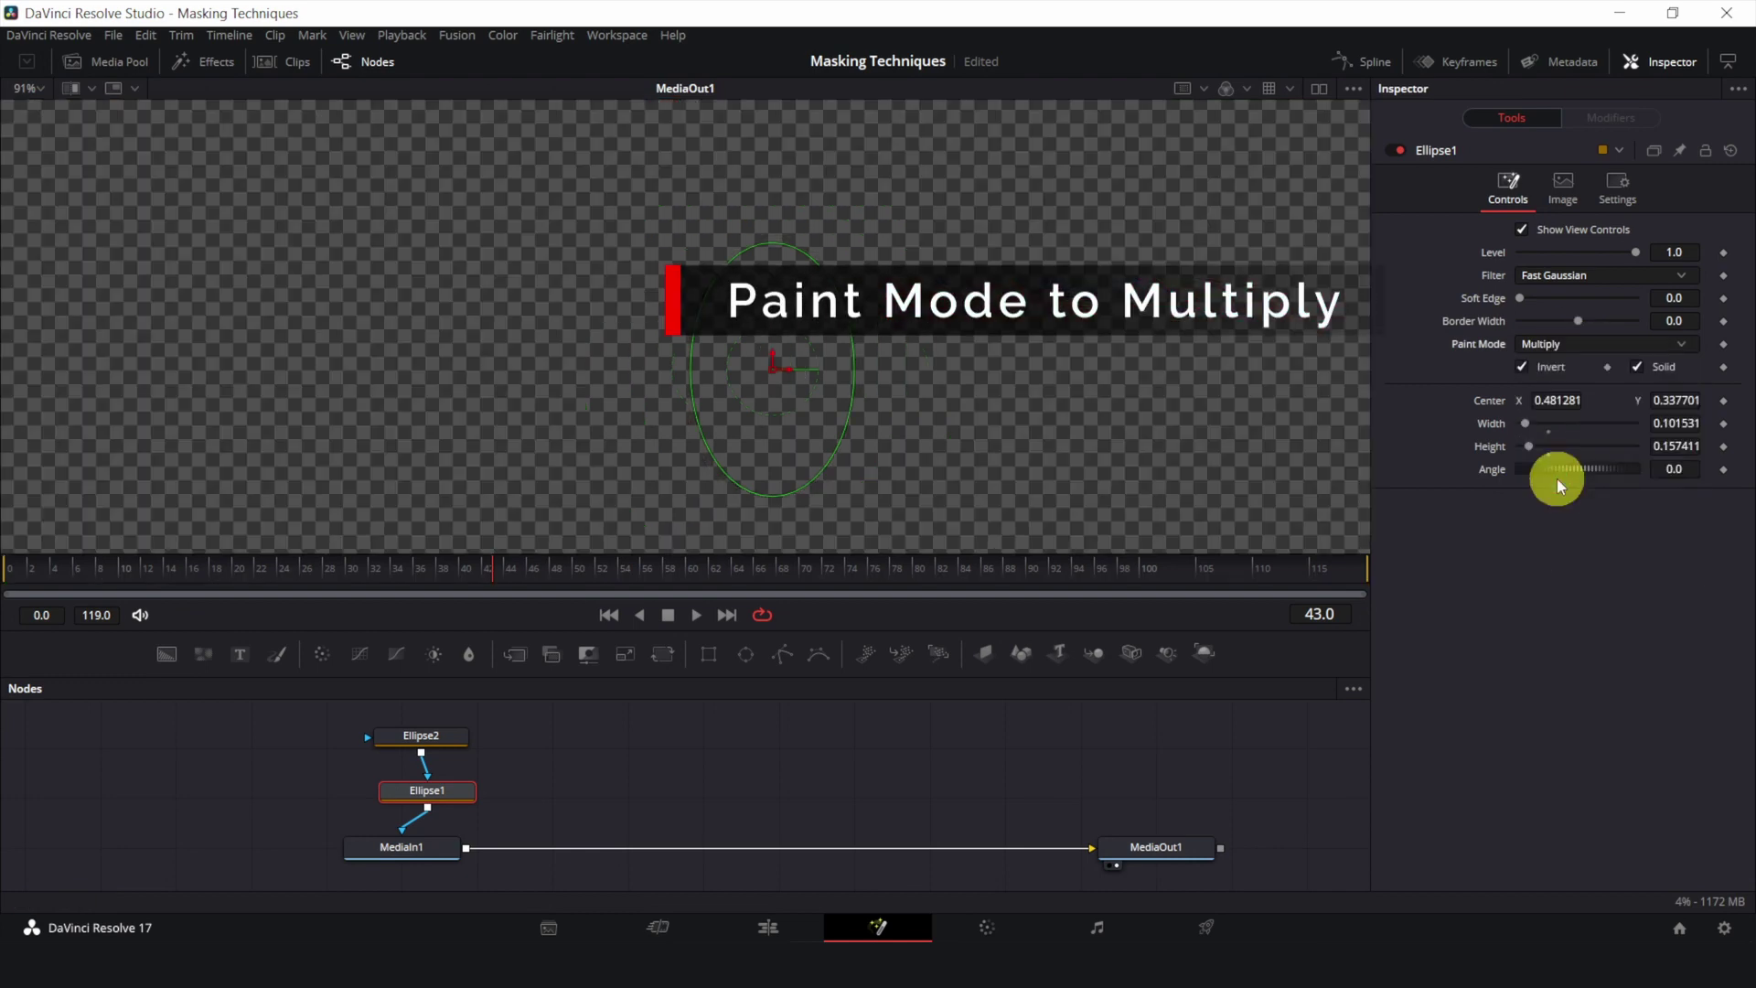
click(431, 739)
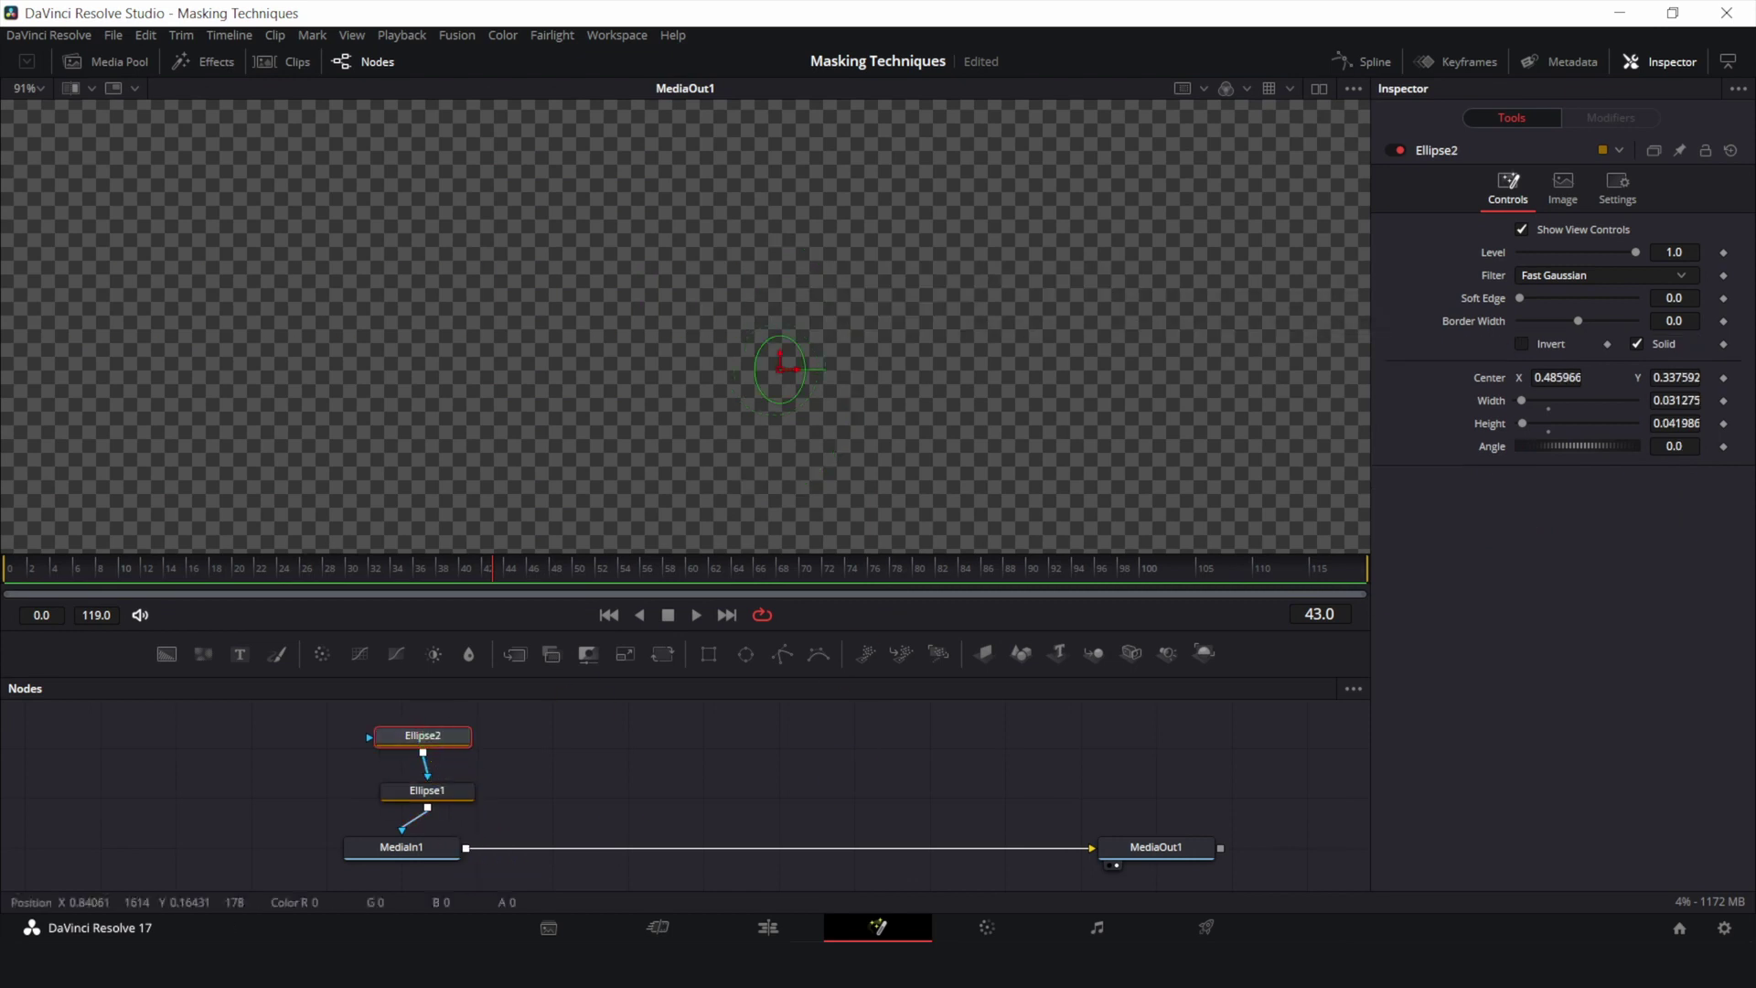
click(1521, 345)
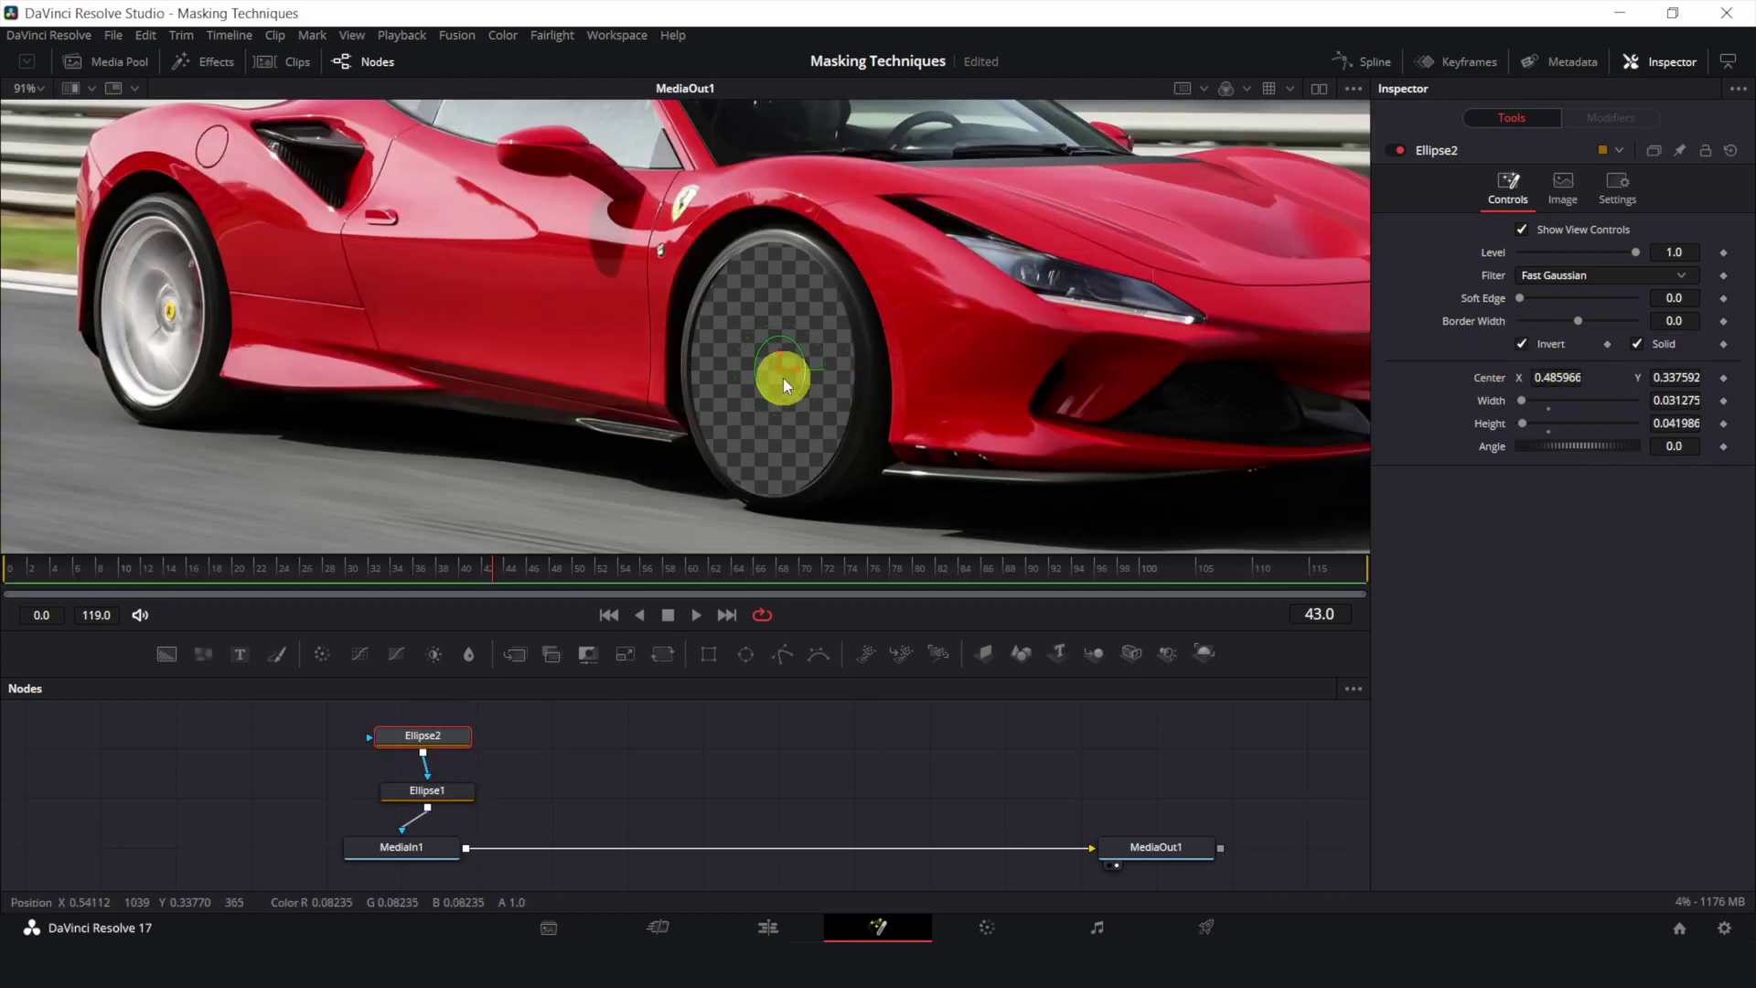
- Reposition and resize Ellipse2 to cover the rear wheel rim, about 0.064 wide and 0.126 high
drag(799, 373, 995, 358)
scroll(871, 369, up, 3)
scroll(995, 358, up, 2)
scroll(995, 359, down, 3)
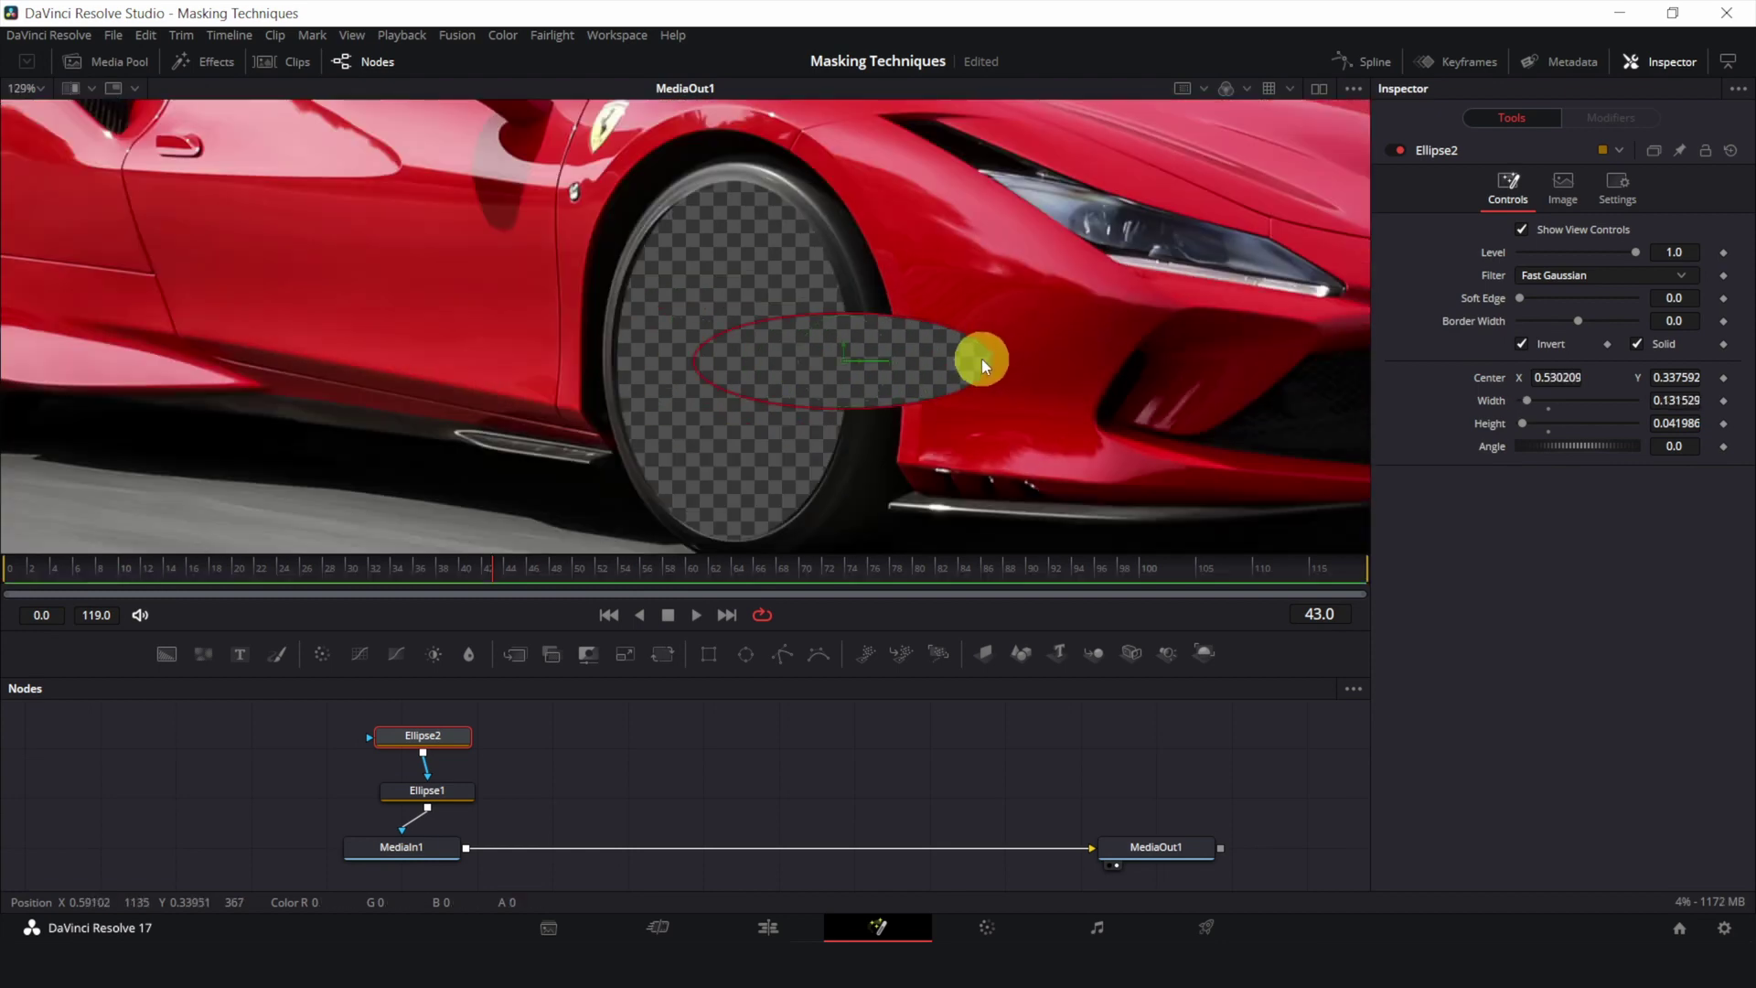
drag(841, 348, 826, 393)
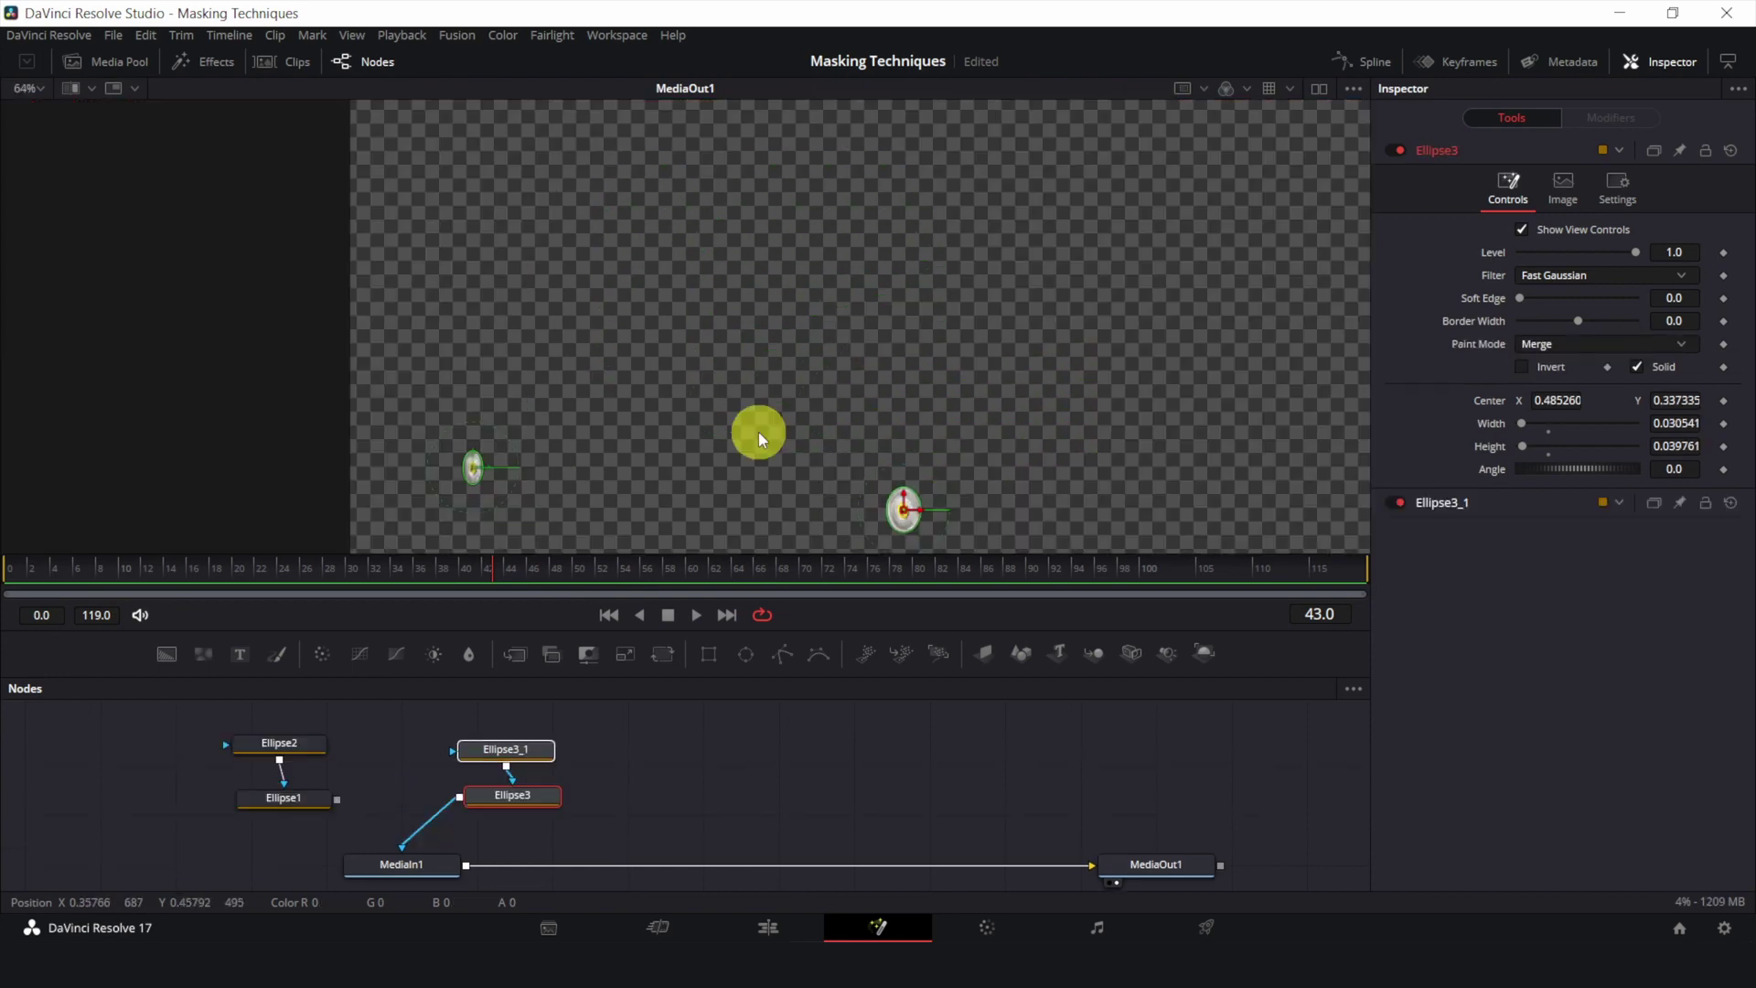
drag(759, 432, 666, 324)
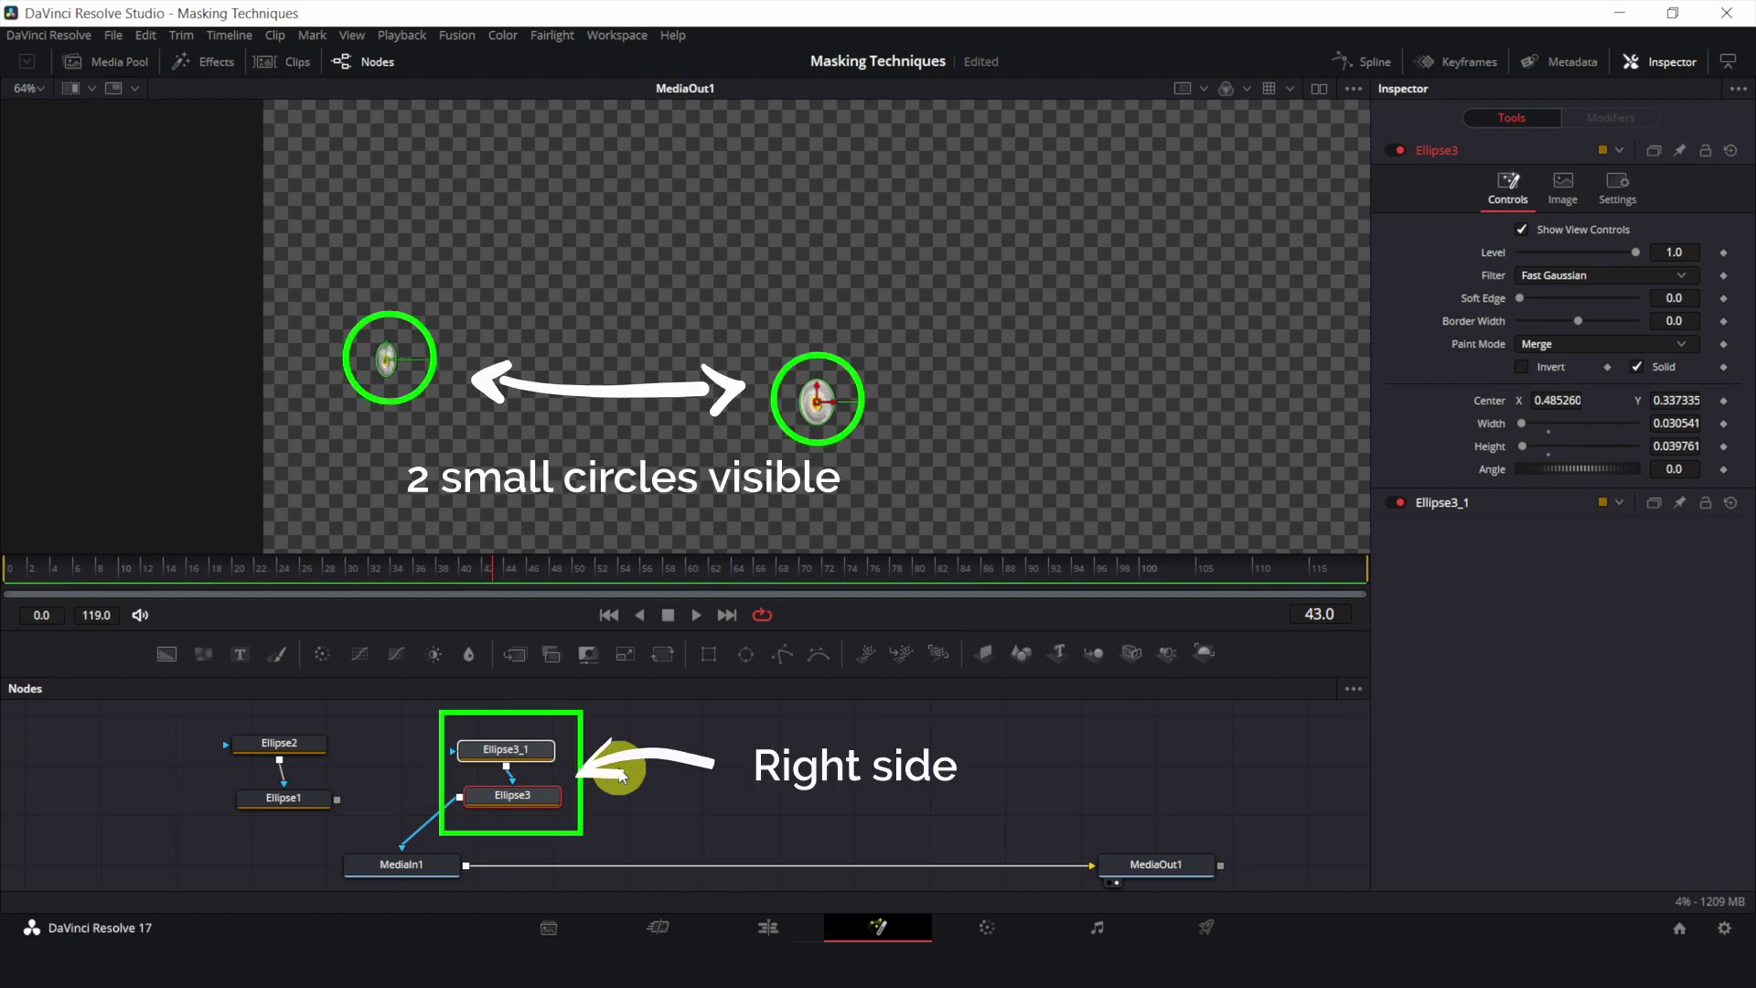
- Disconnect Ellipse3 from MediaIn1 and connect Ellipse1 to MediaIn1's mask input instead
click(430, 820)
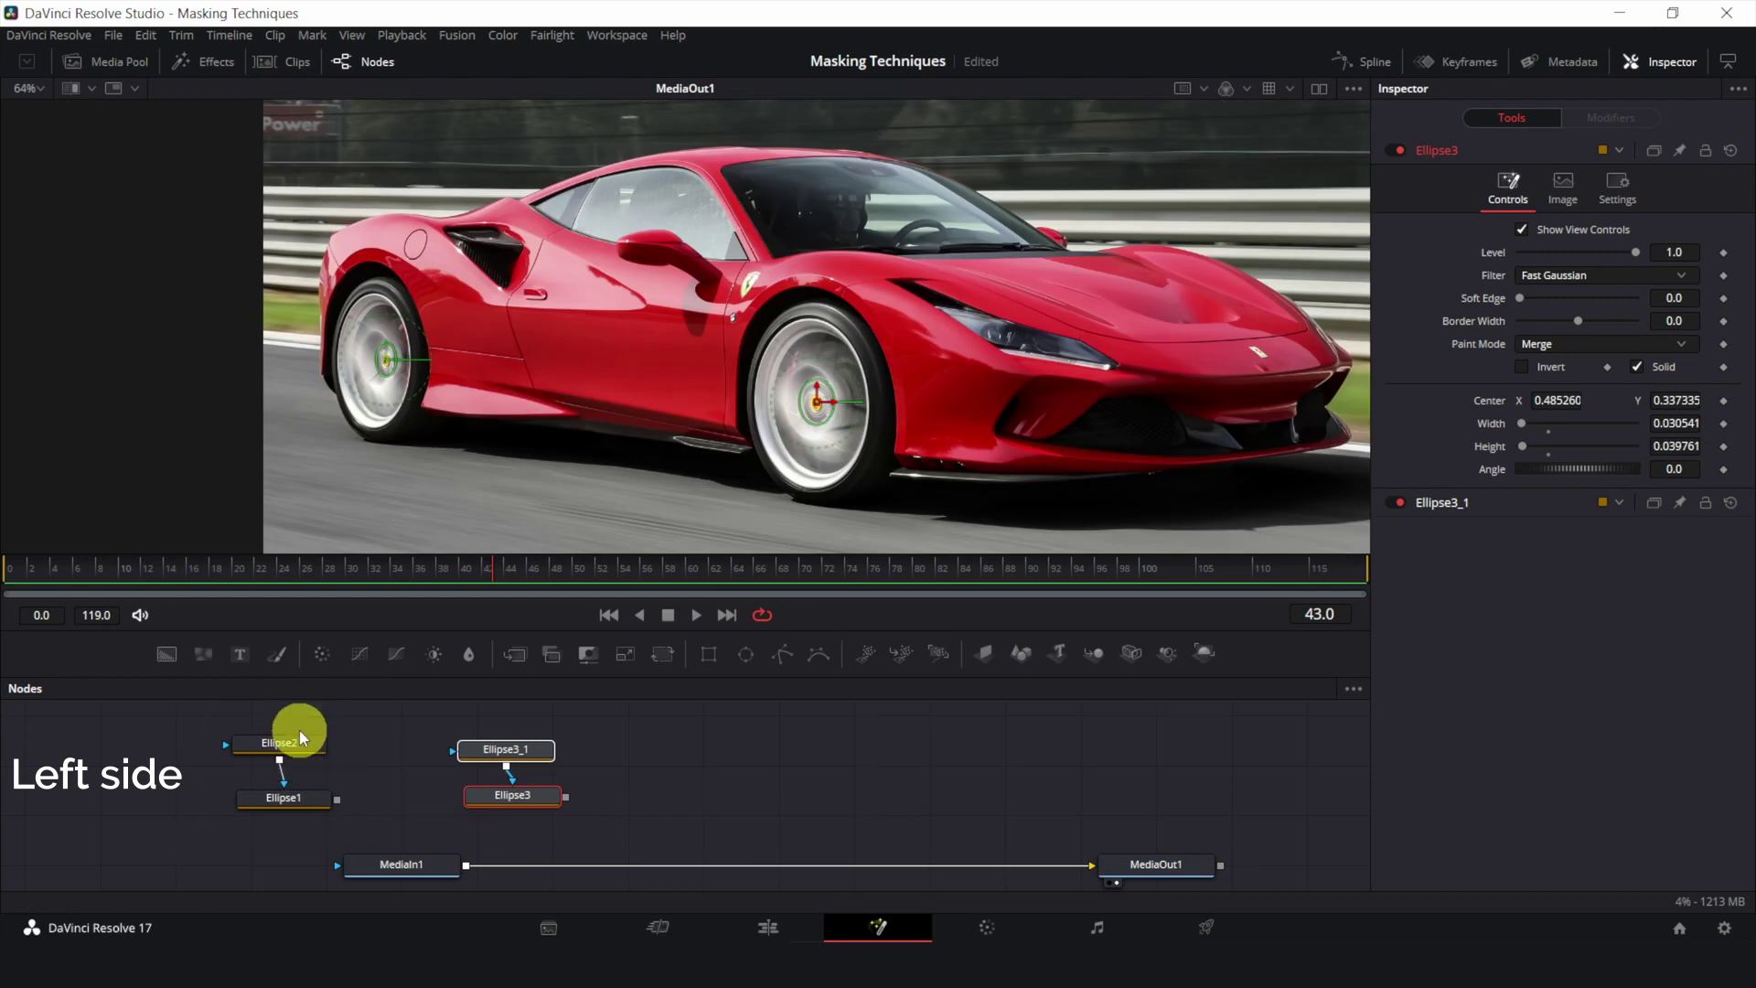
drag(343, 804, 364, 861)
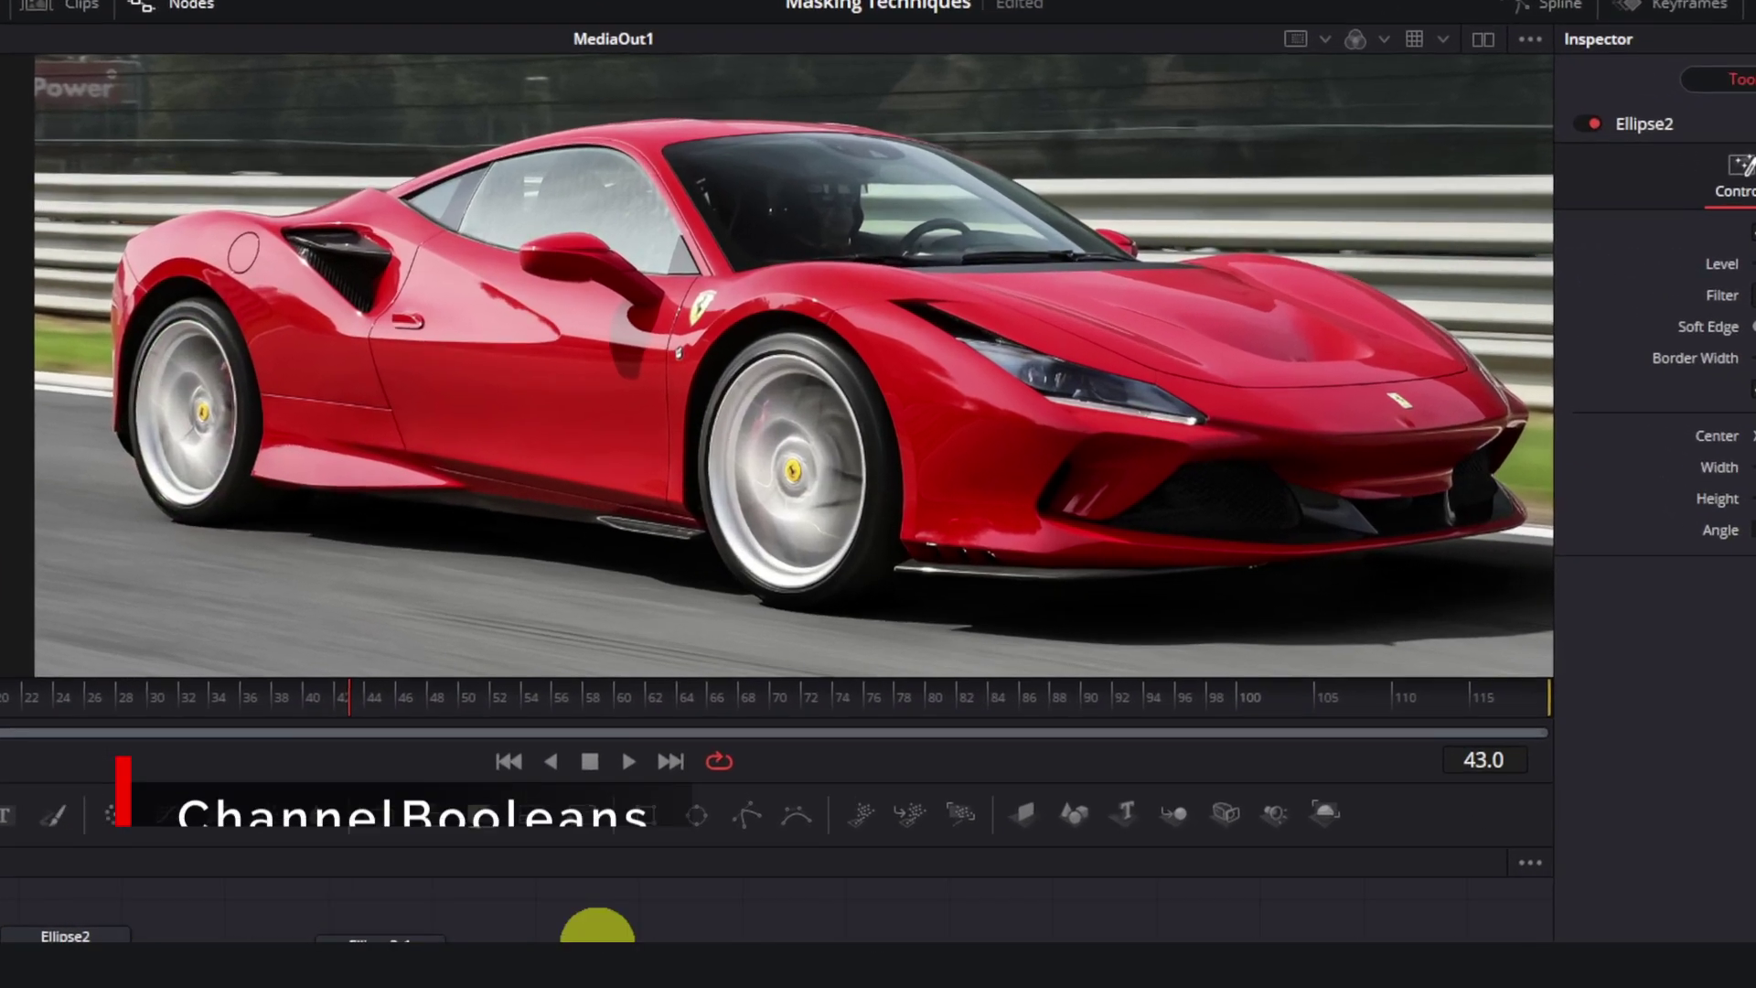
- Search the tools for "chann" and add a Channel Booleans (Bol) node
key(shift+space)
text(chann)
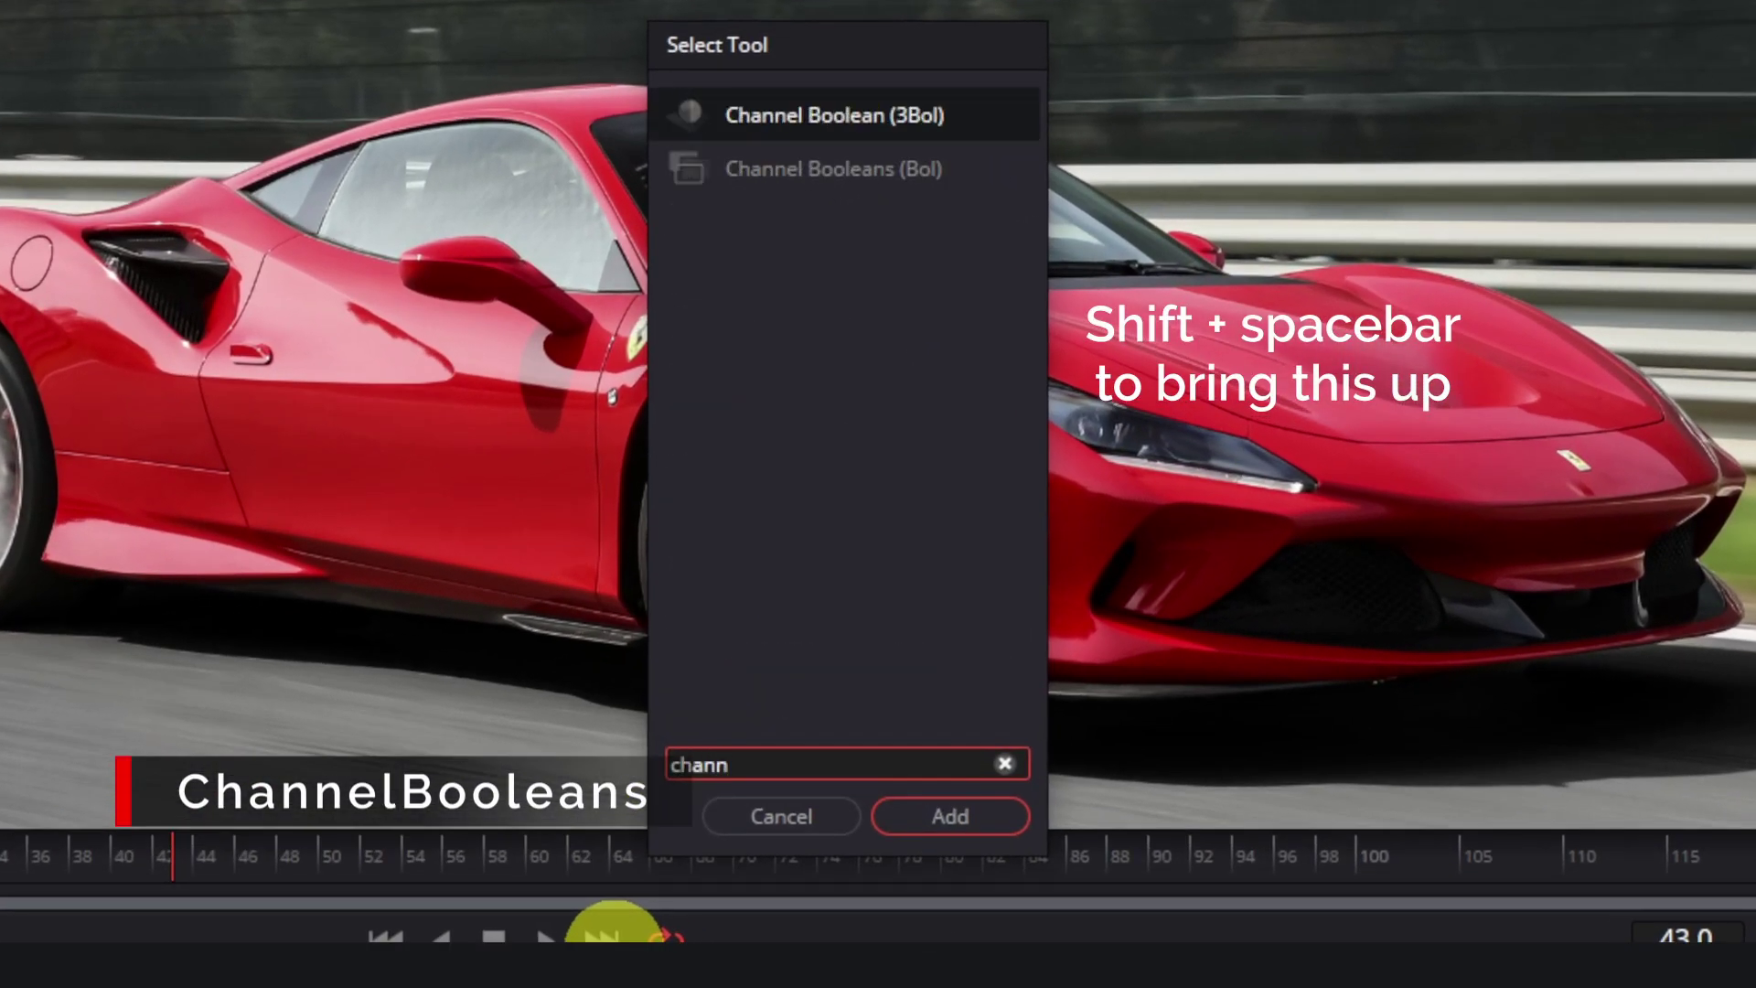
key(Down)
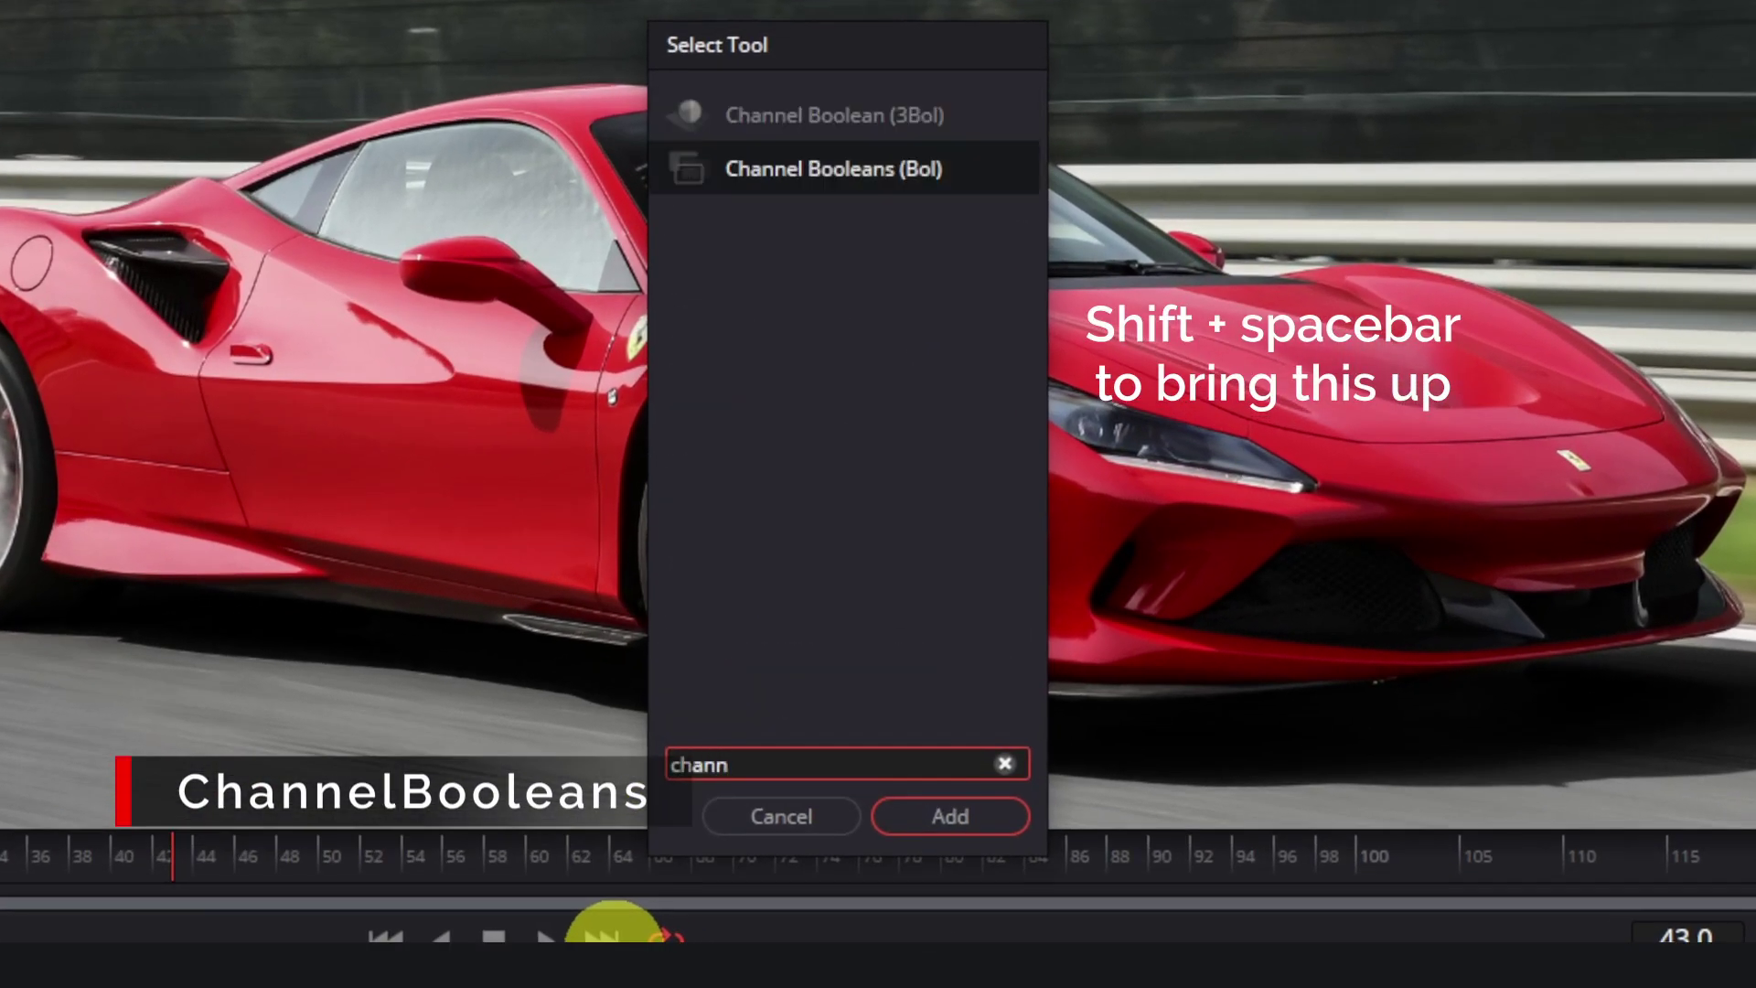
click(950, 816)
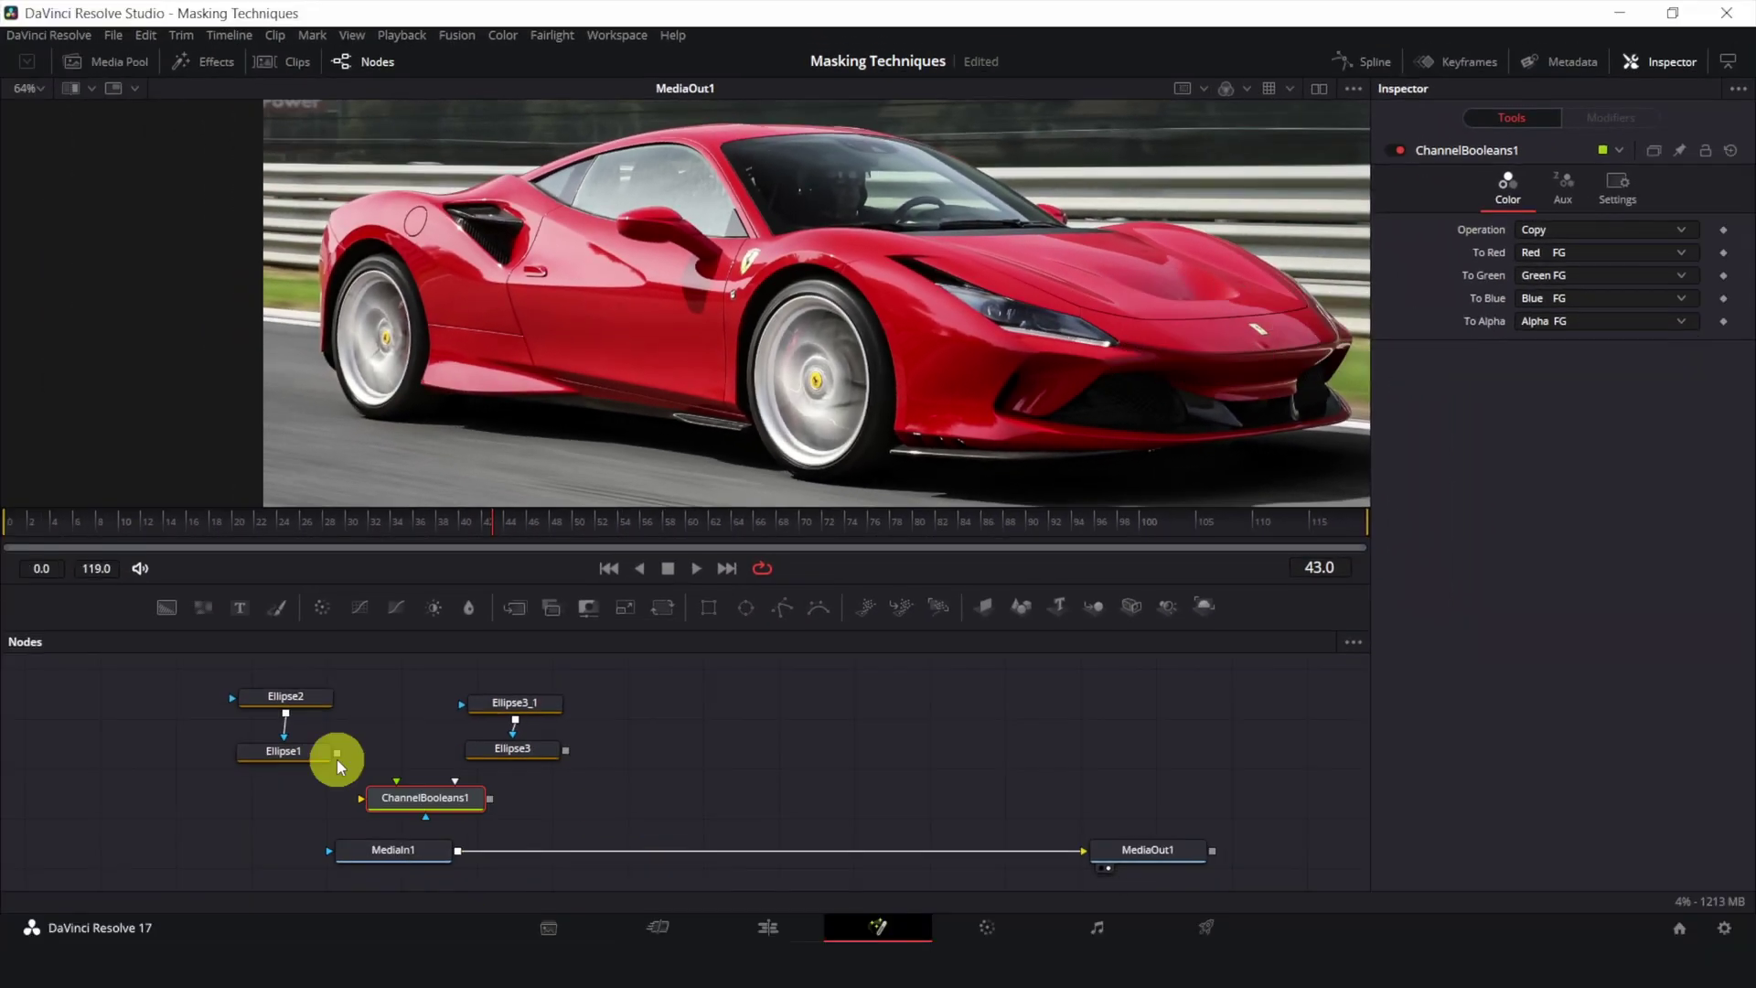
- Connect Ellipse1 to the background input and Ellipse3 to the foreground input of ChannelBooleans1
drag(337, 753, 360, 798)
drag(584, 712, 584, 711)
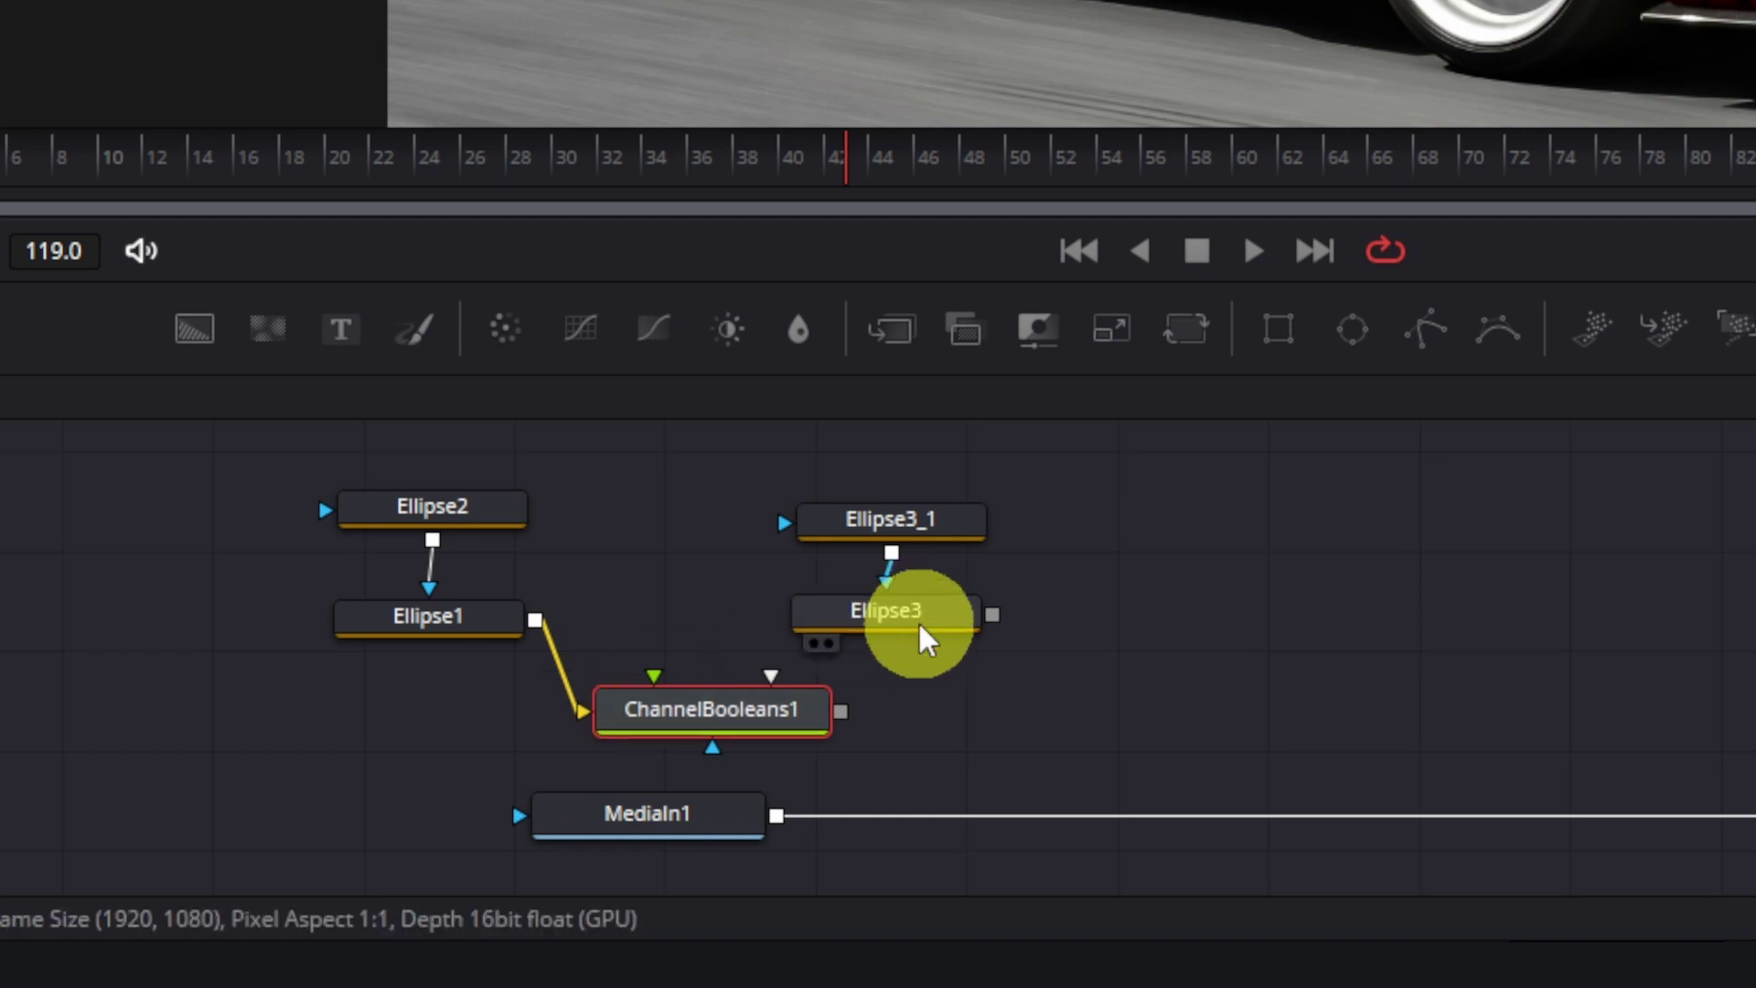
drag(995, 615, 655, 691)
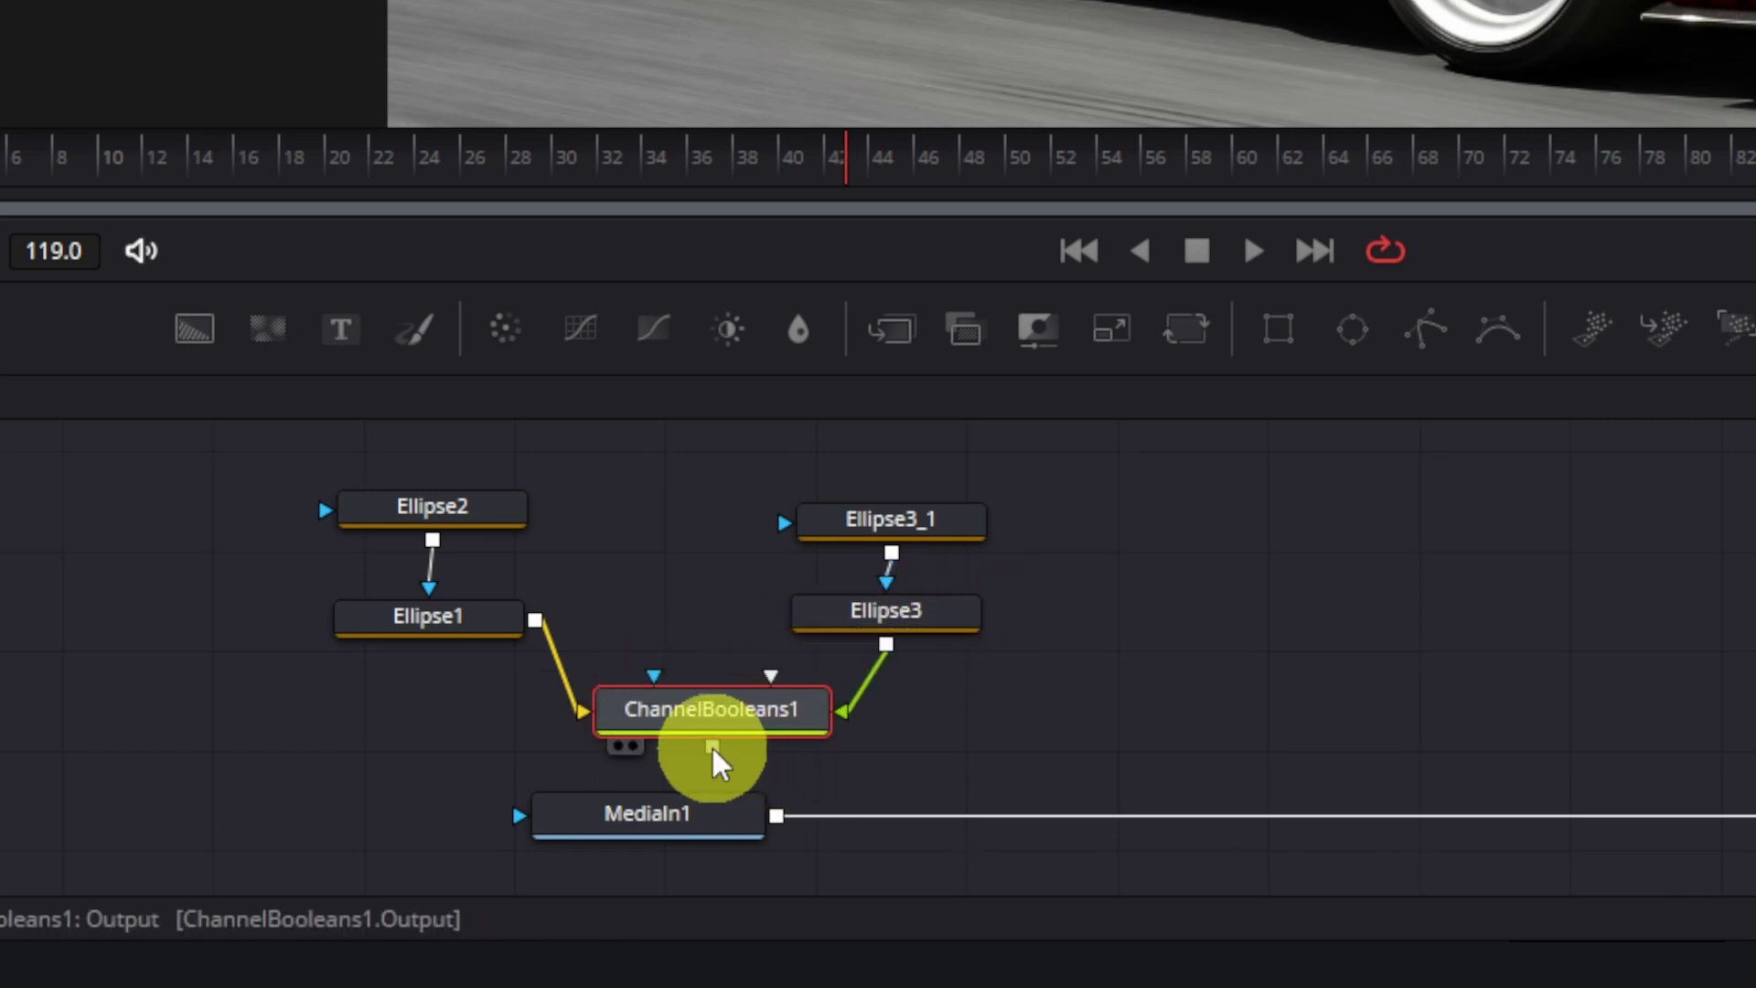
- Connect ChannelBooleans1 to MediaIn1's mask input and set its operation to Add
drag(715, 749, 657, 823)
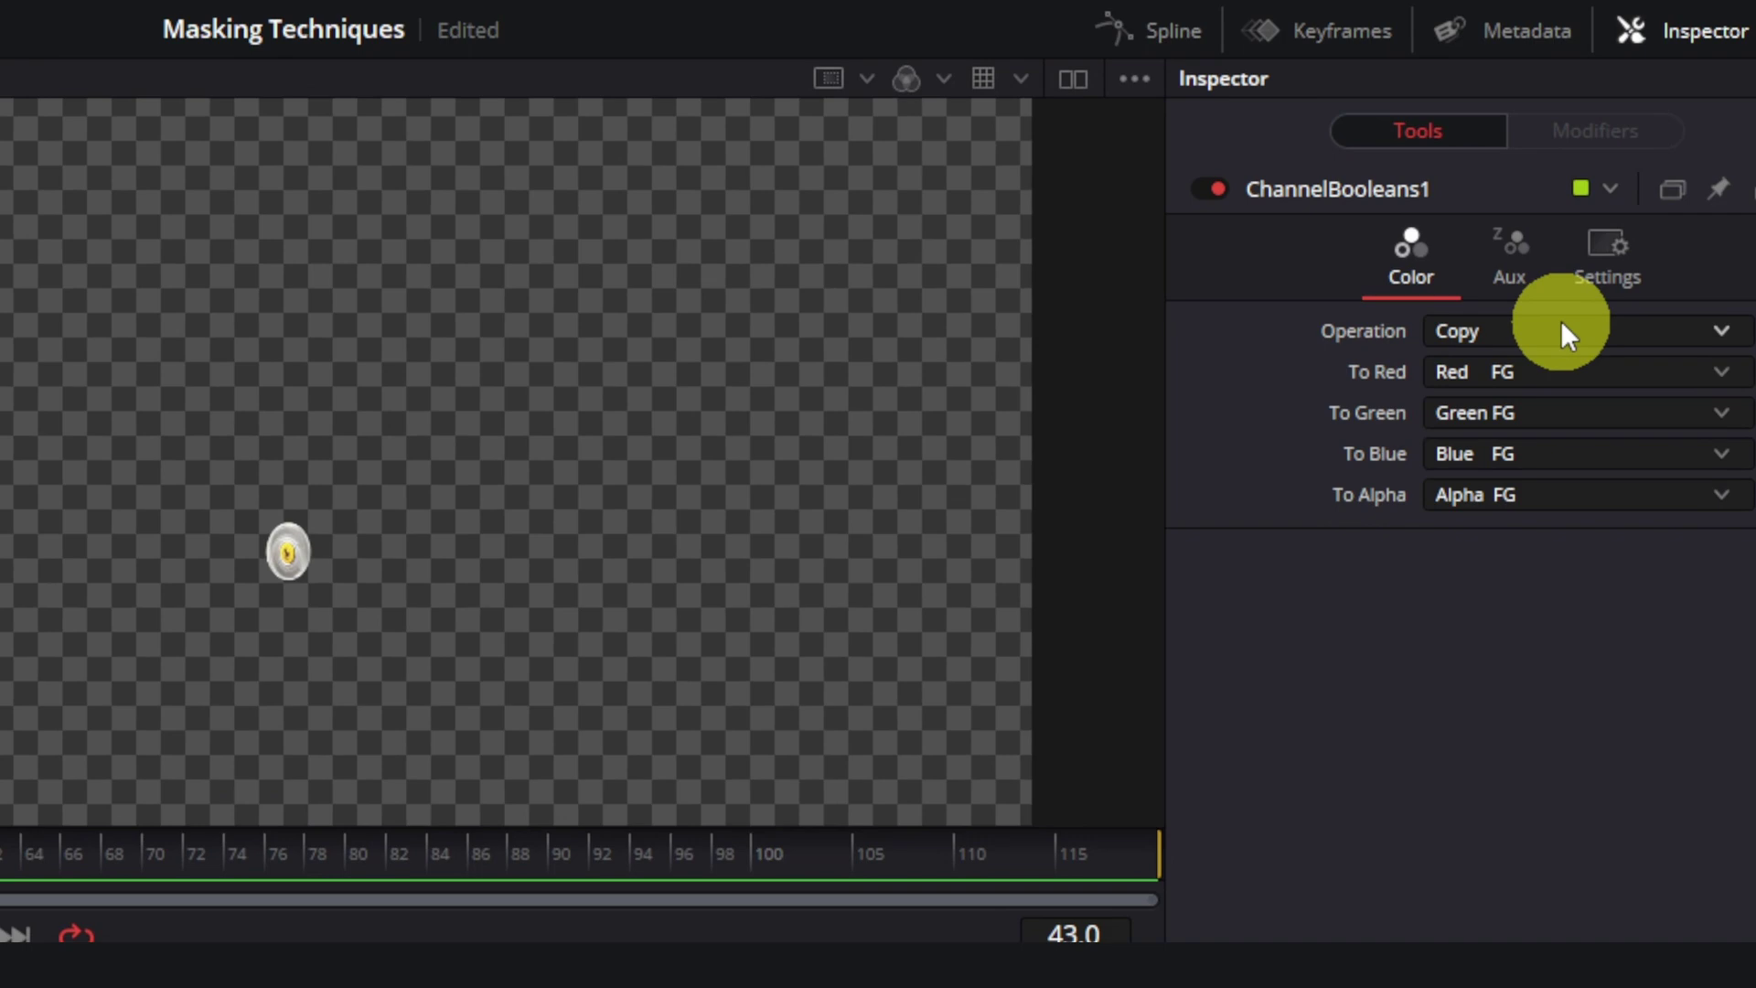
click(1560, 320)
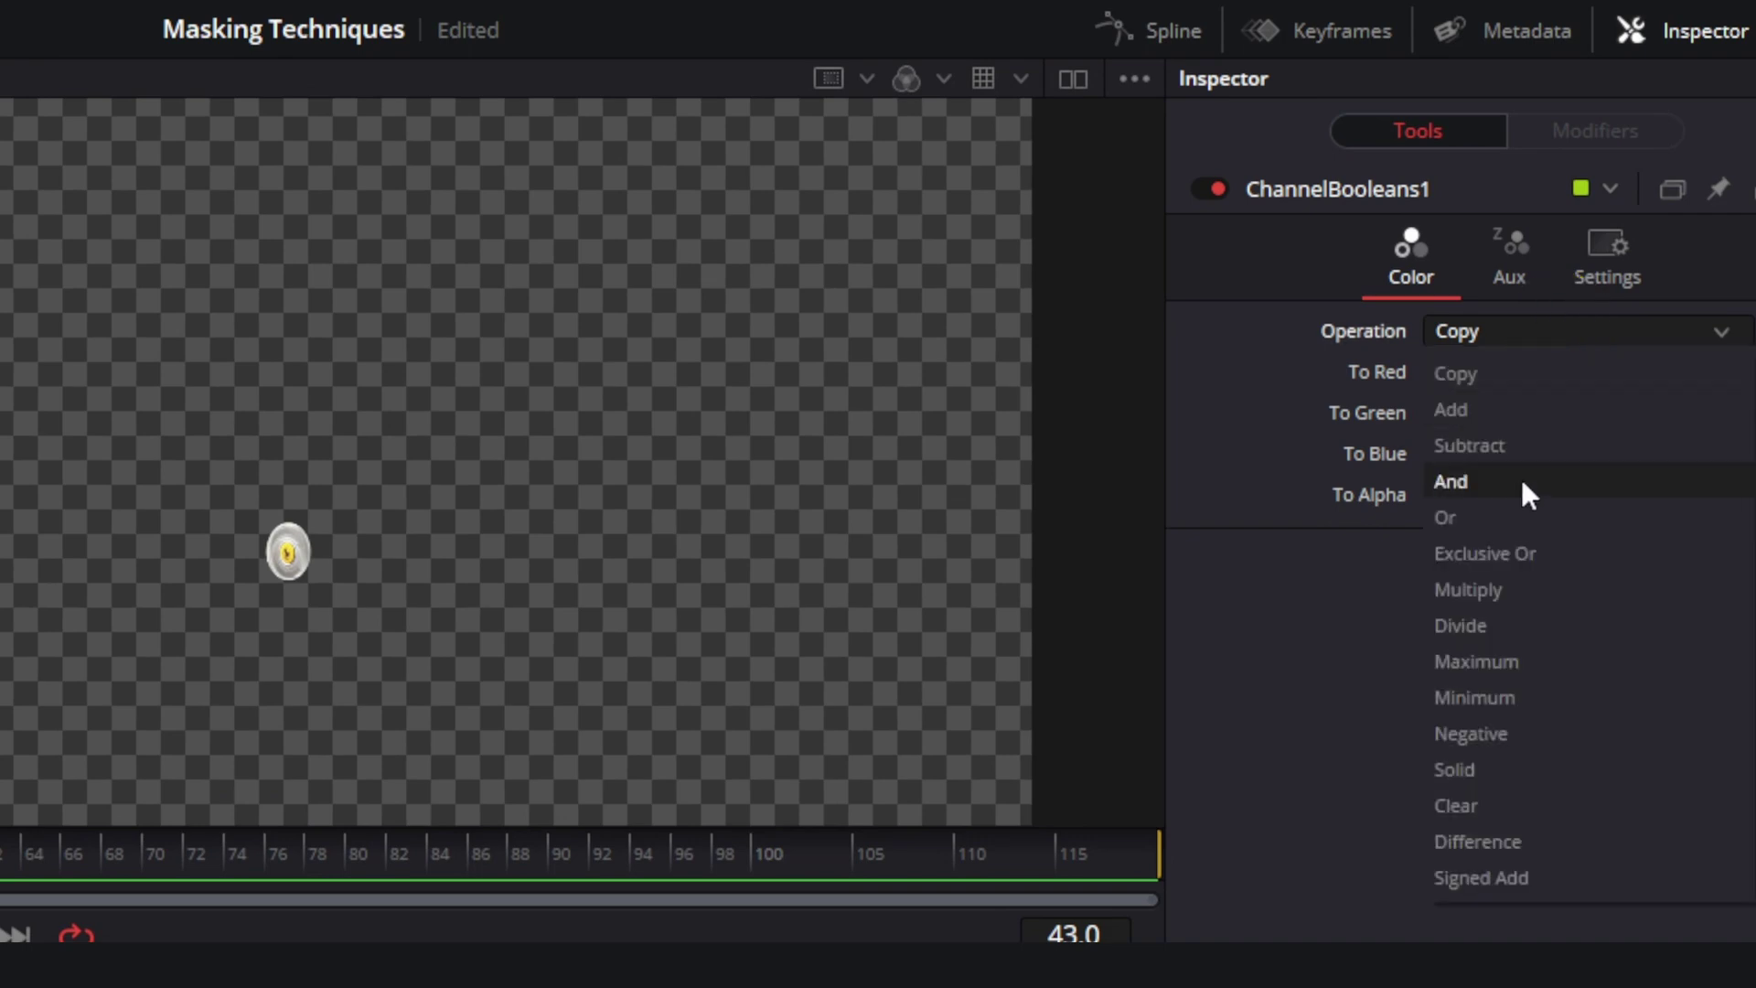
click(1513, 418)
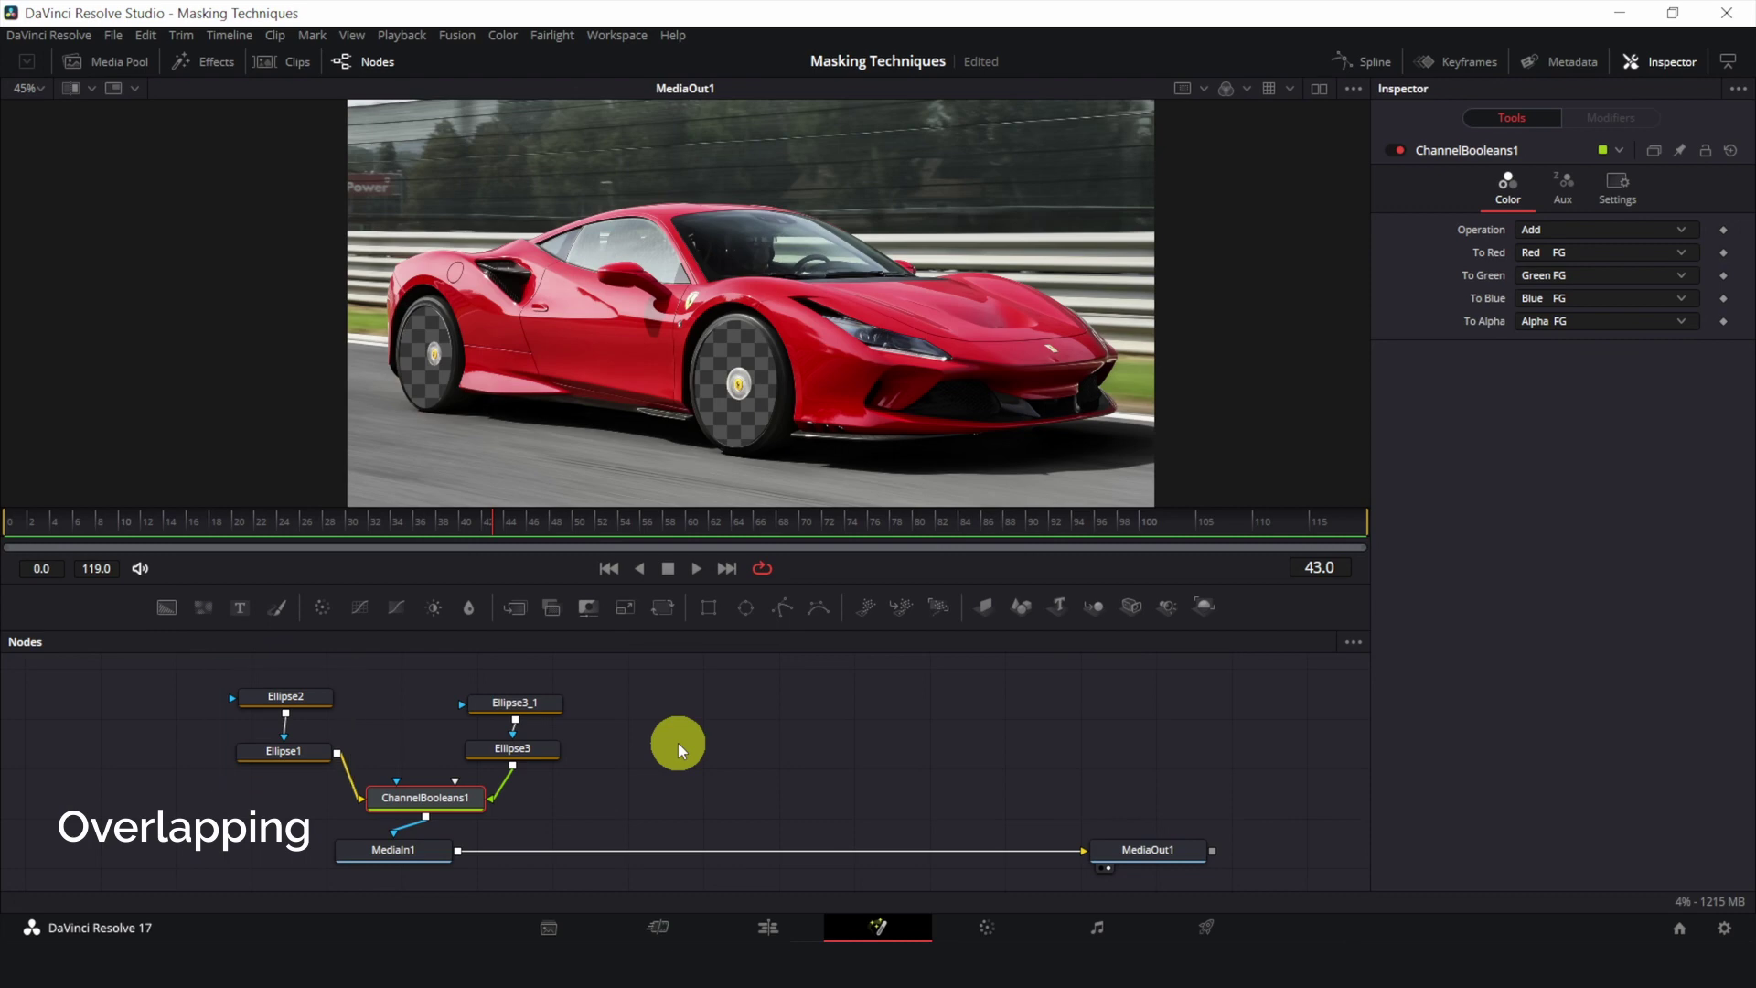
- Add a rectangle mask feeding into the Ellipse2 node
click(281, 701)
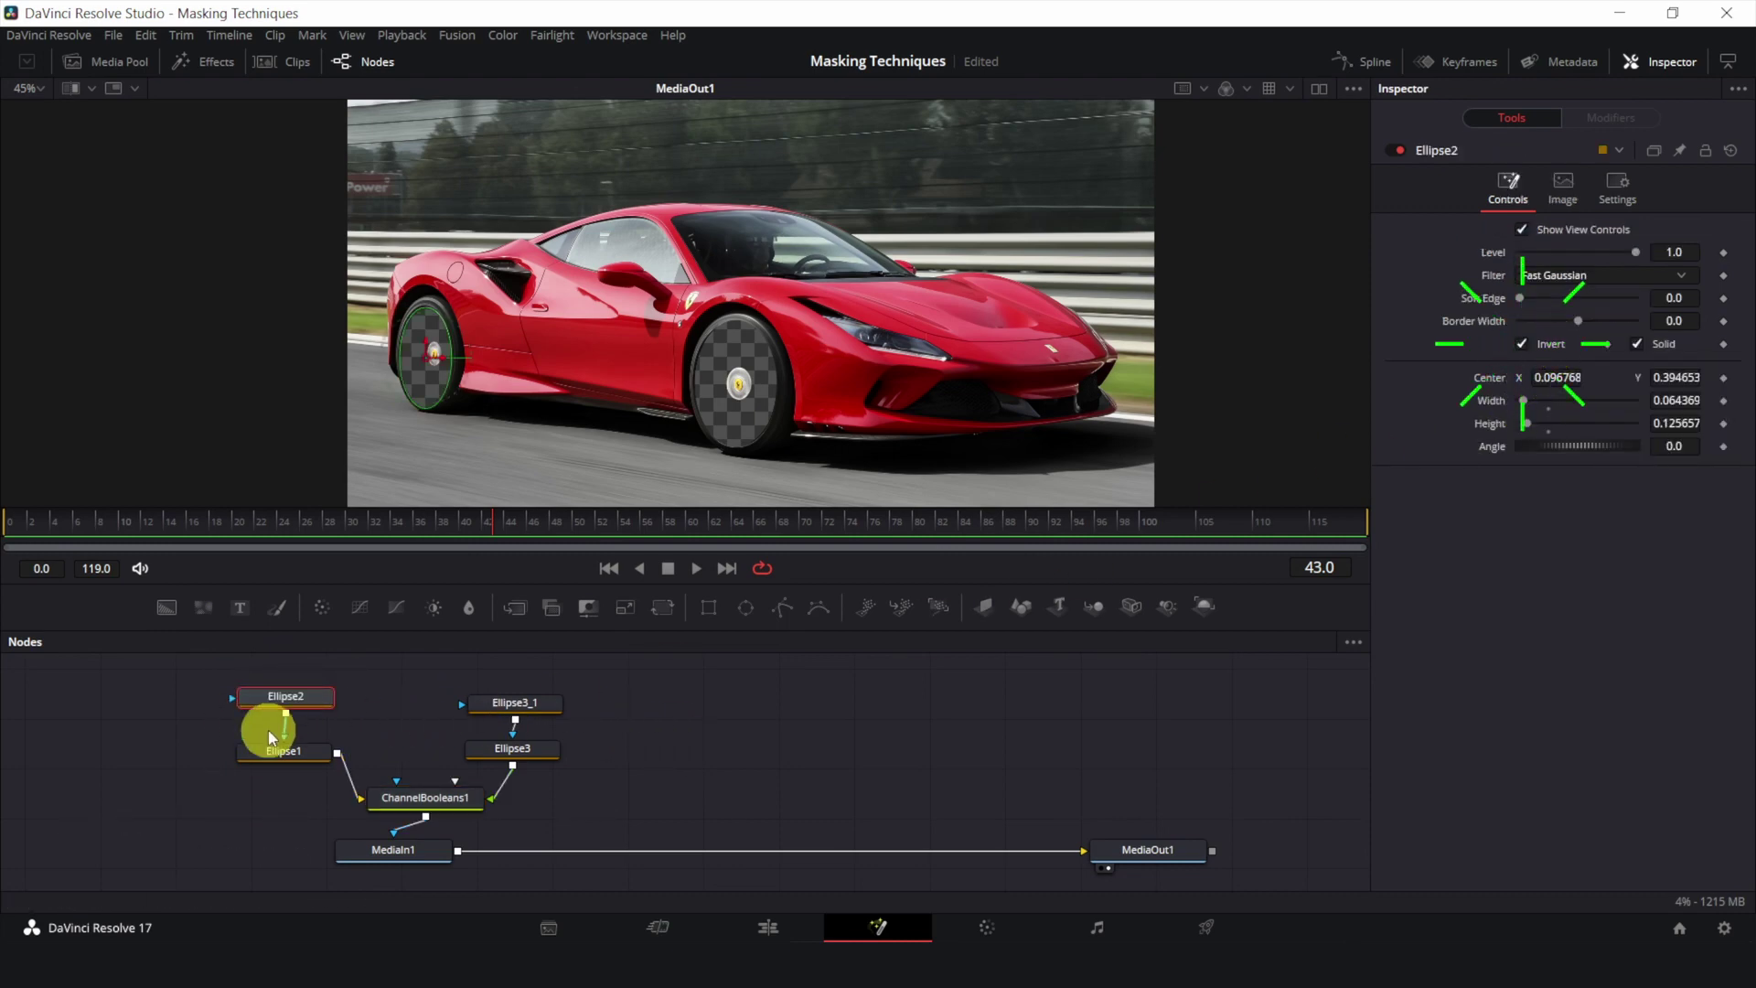
click(294, 754)
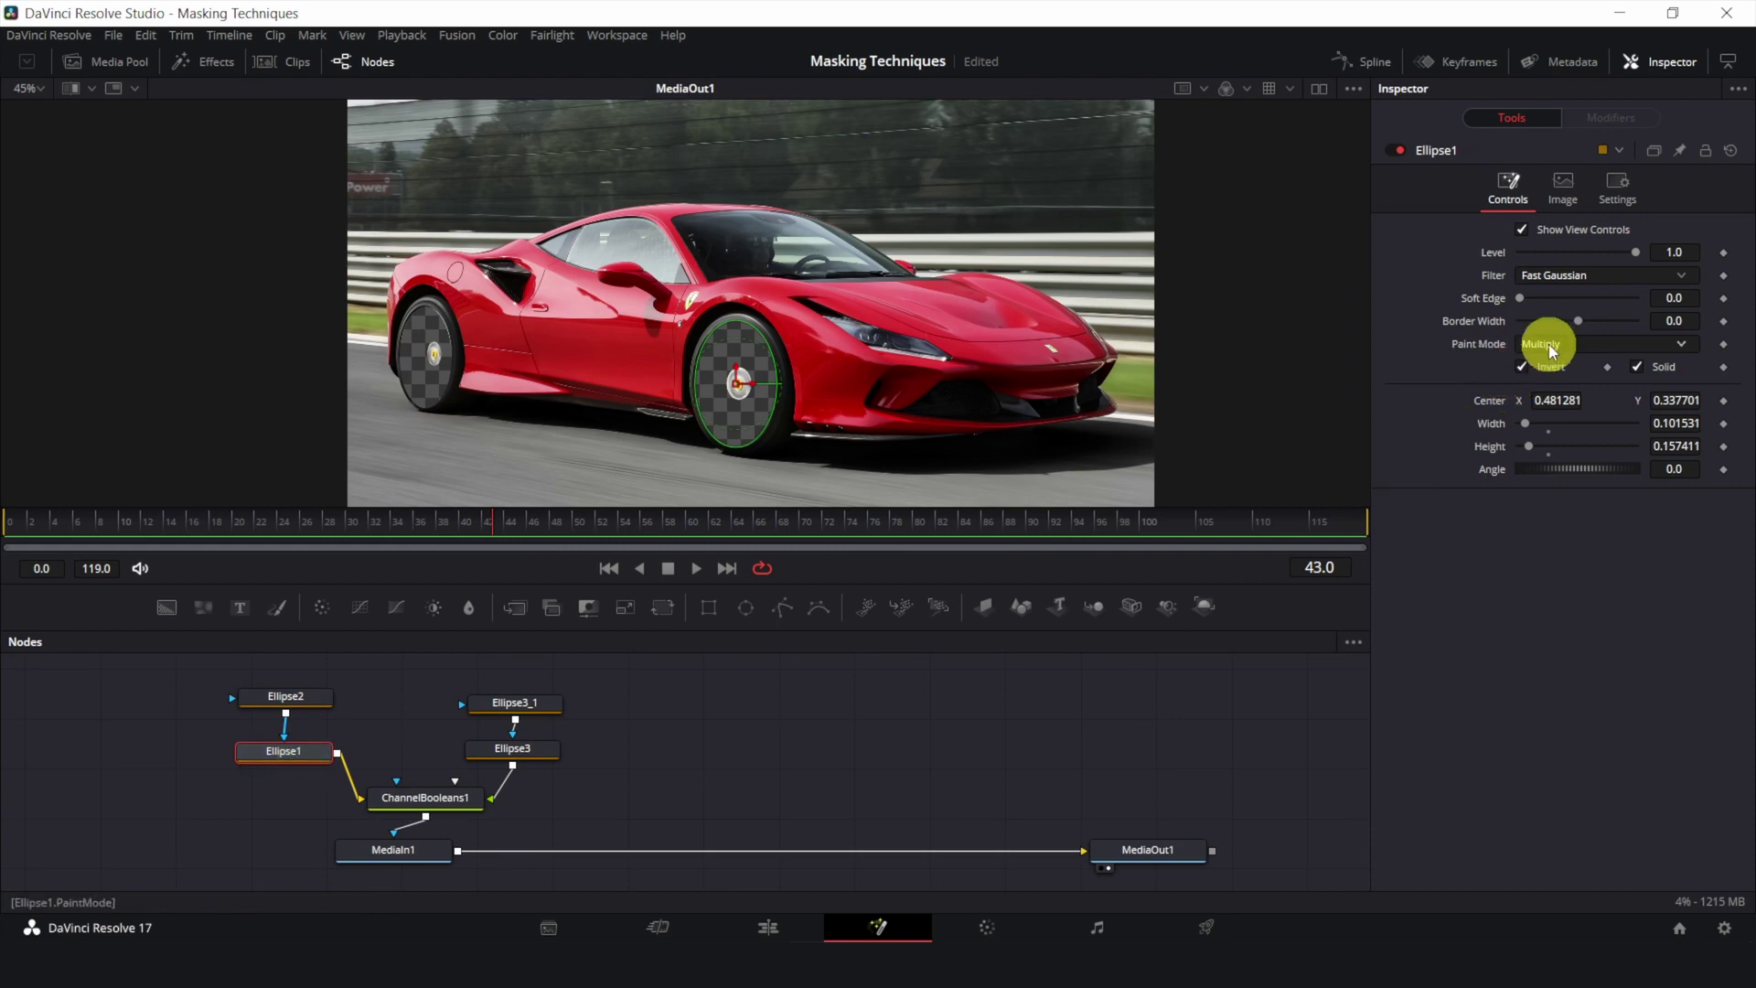
click(275, 709)
drag(709, 603, 289, 693)
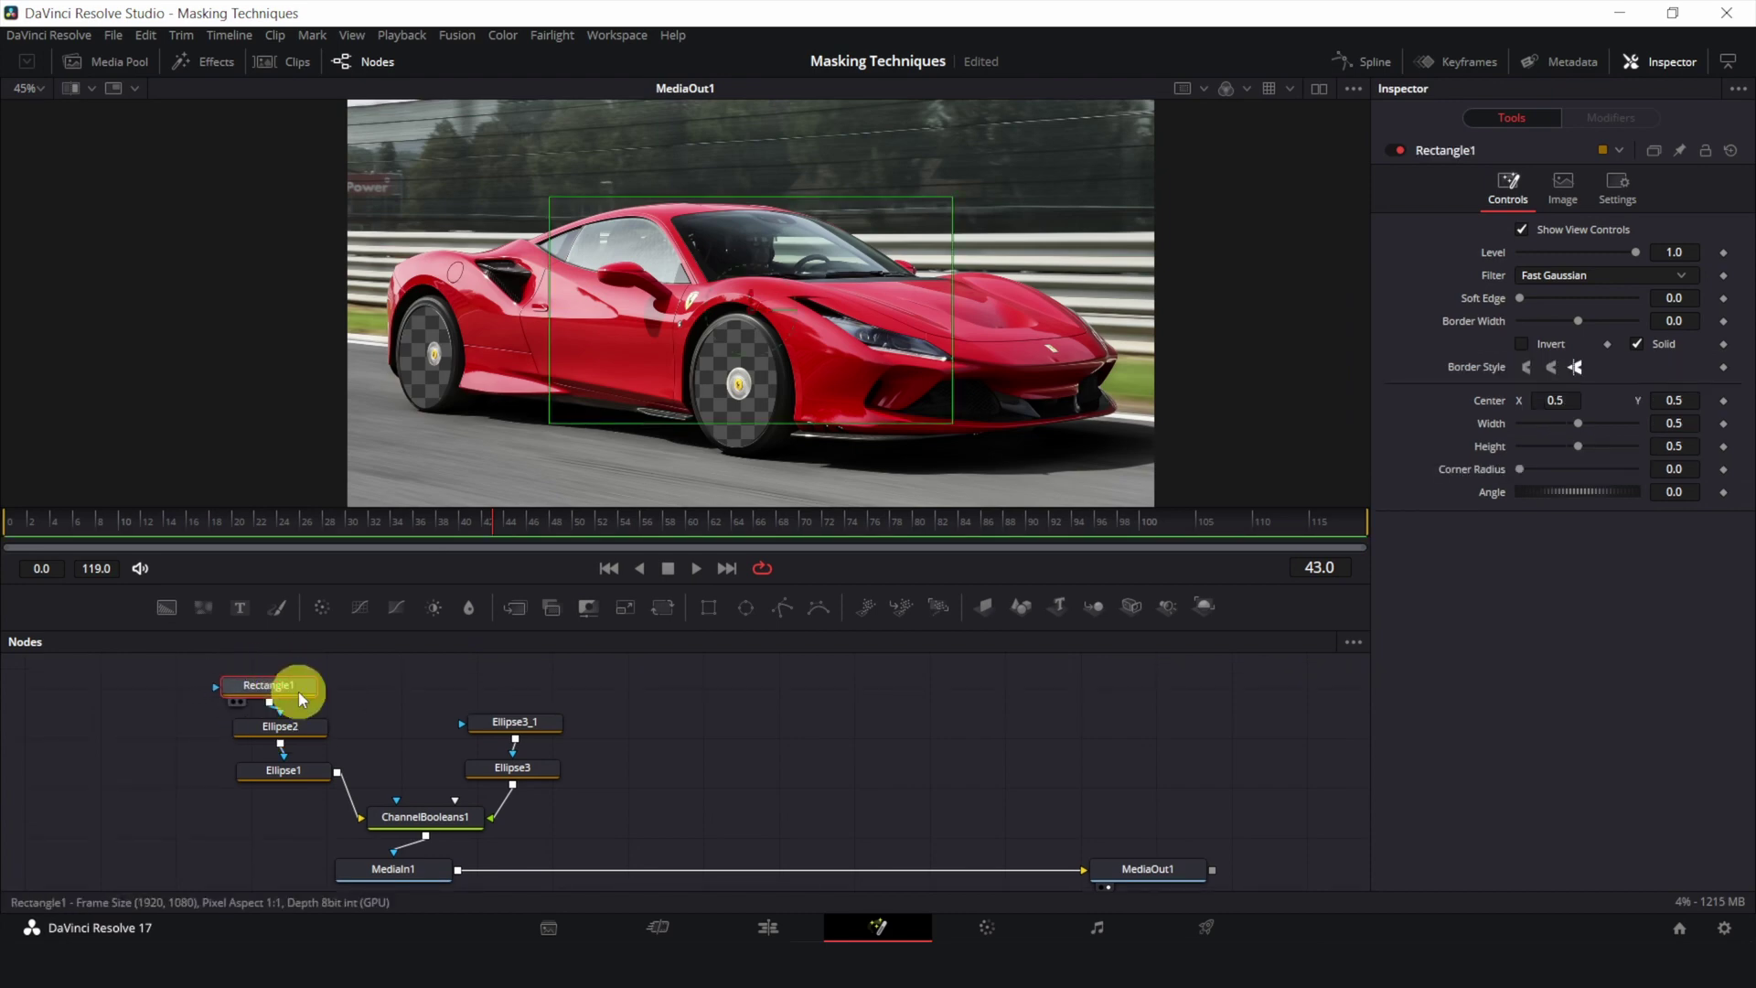
- Invert the Rectangle1 mask and set Ellipse2's paint mode to Multiply so the rectangle is combined with the ellipse masks
click(1523, 344)
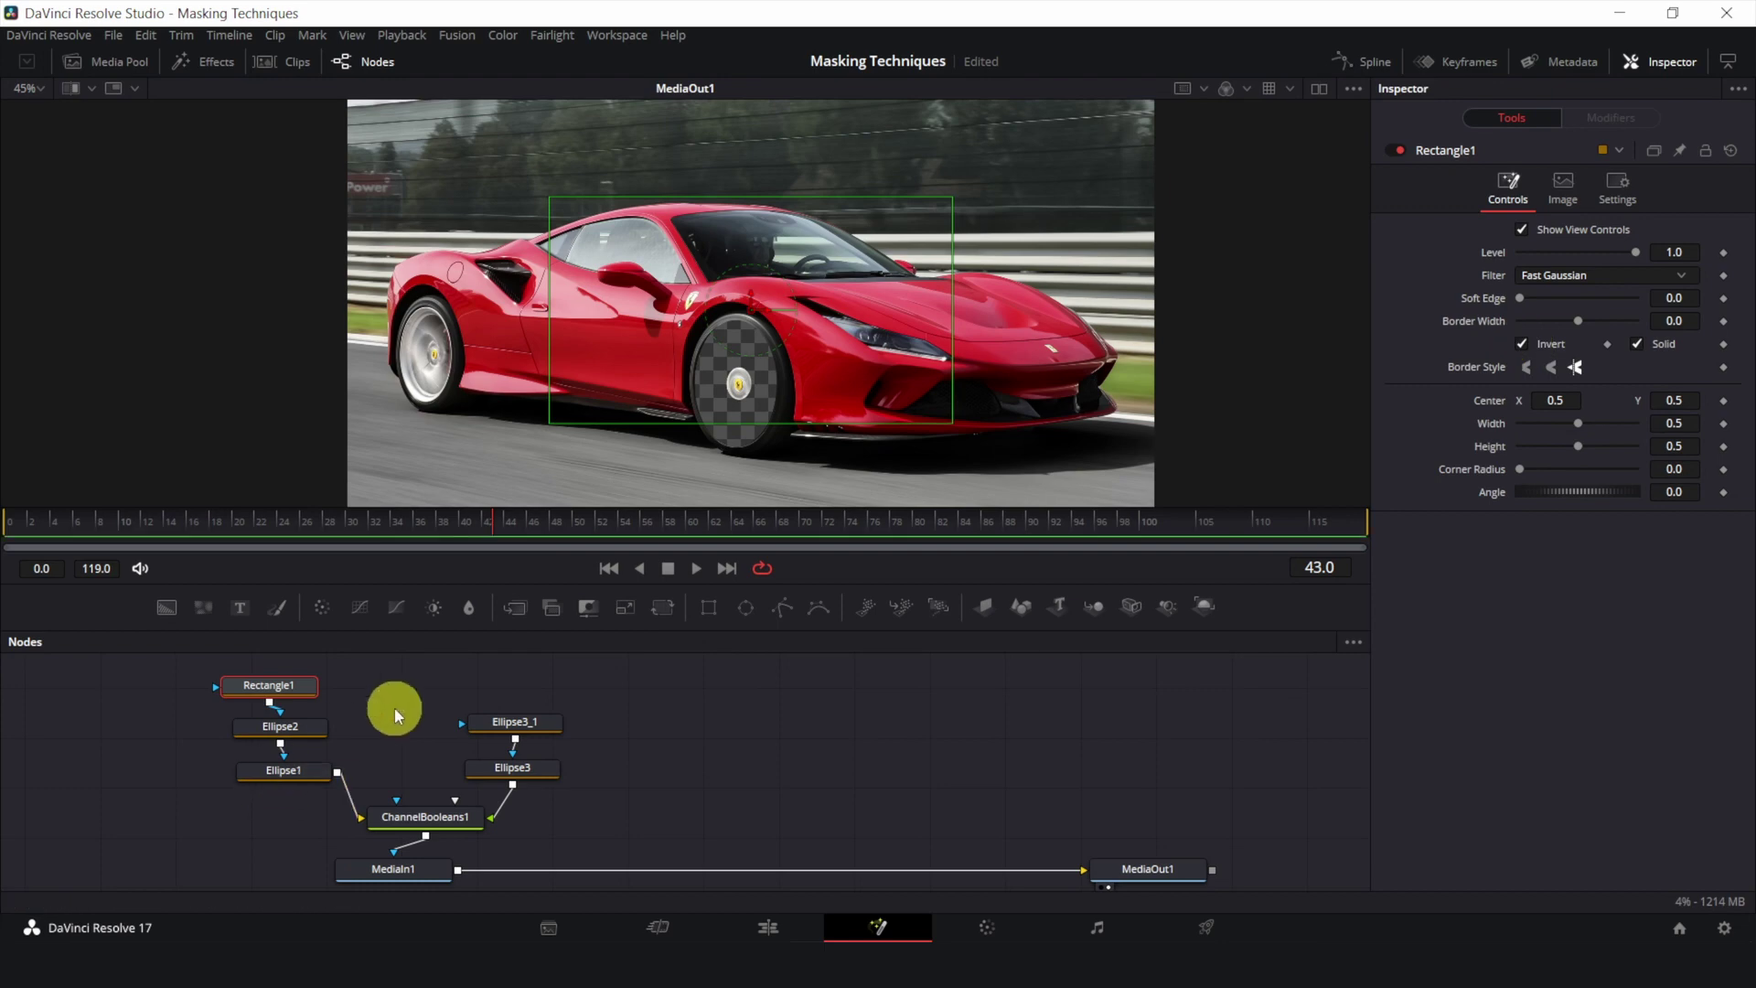
click(269, 733)
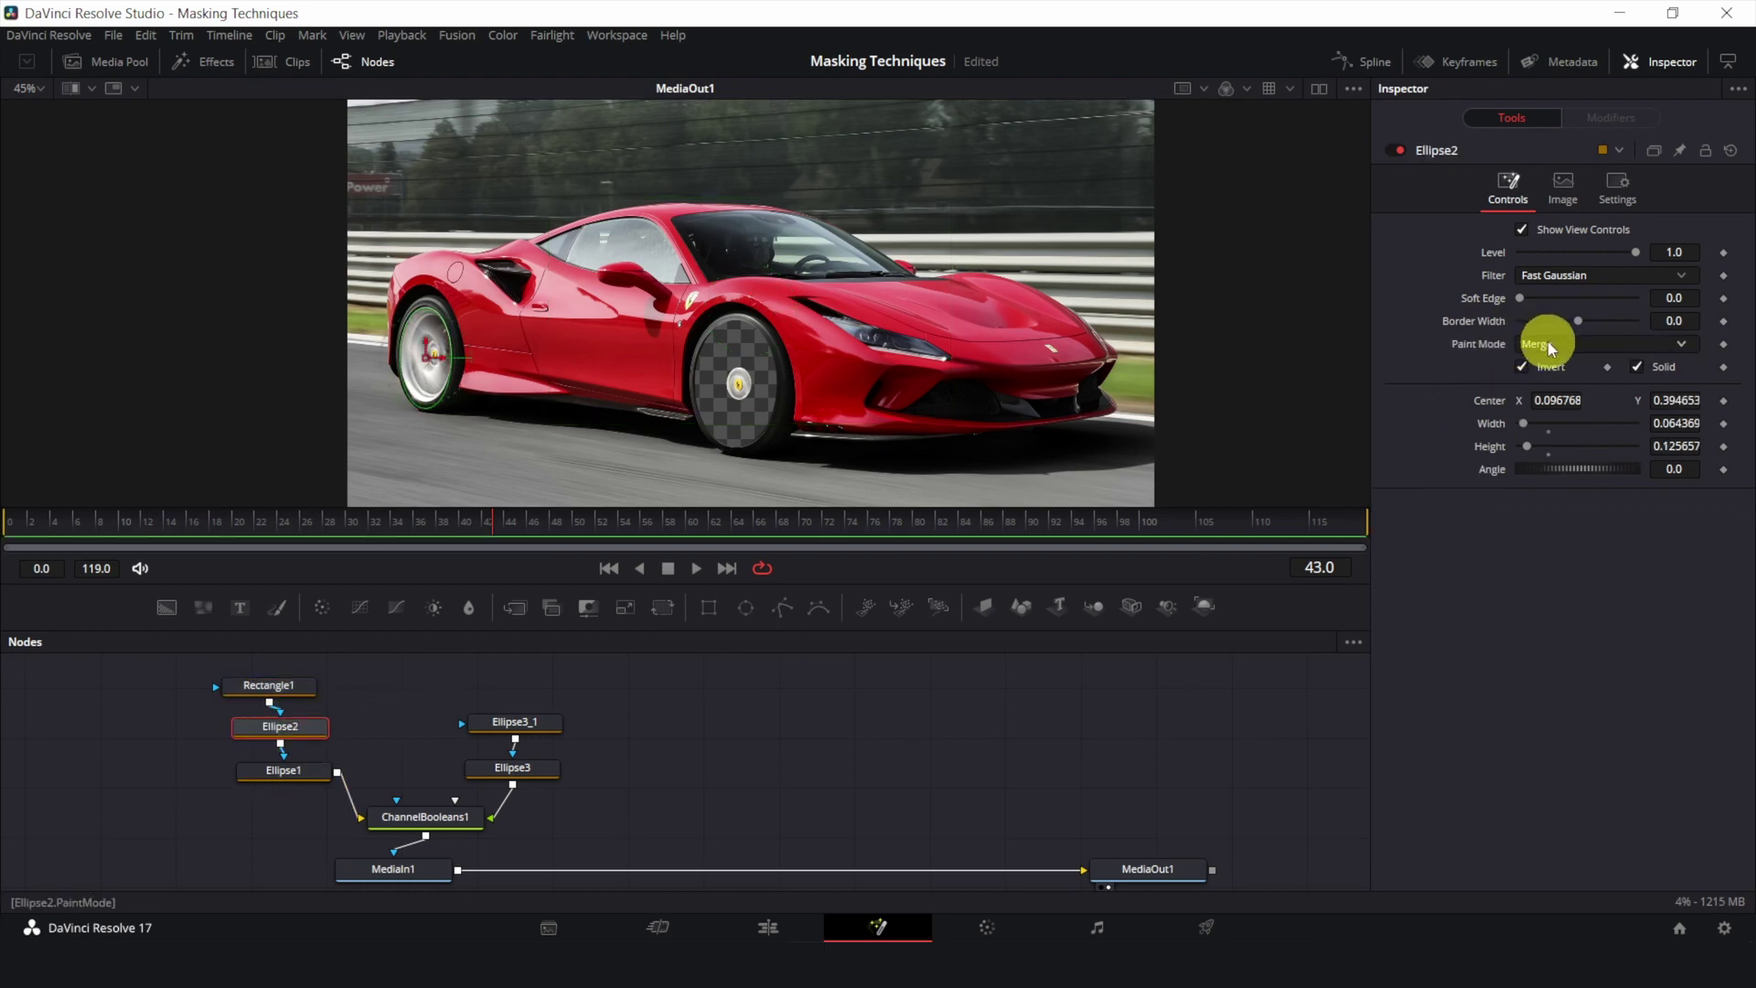
click(1548, 341)
click(1545, 486)
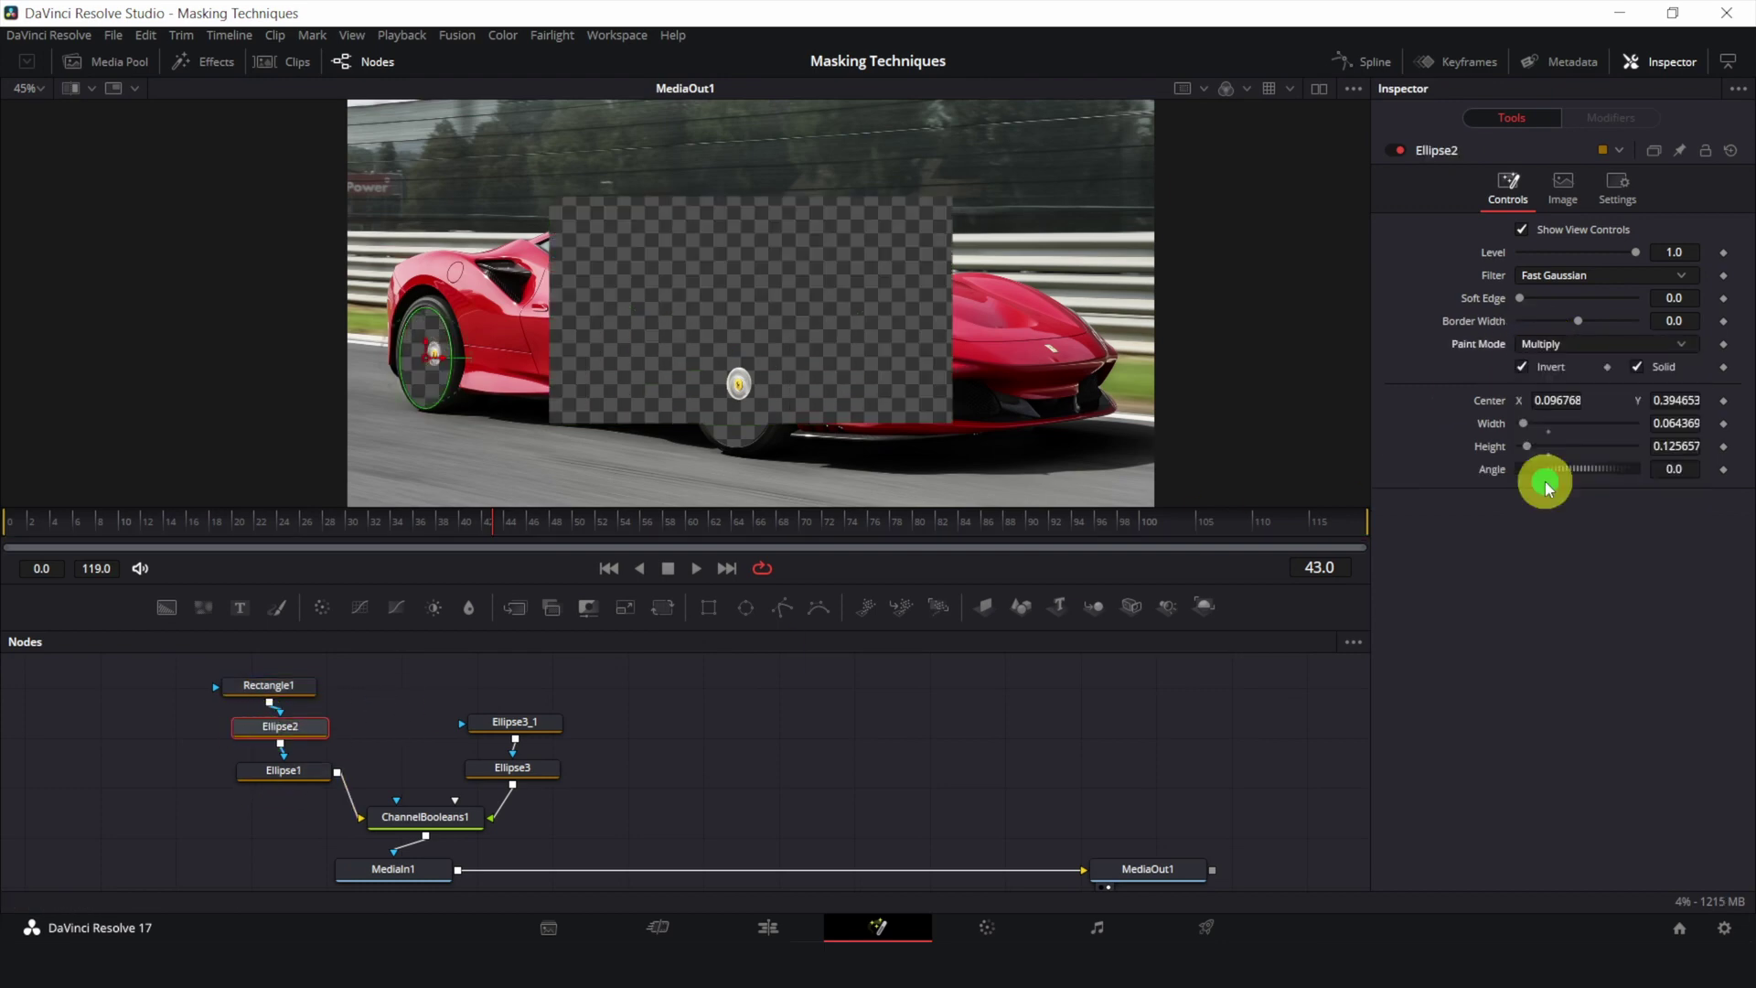
- Move the Rectangle1 mask up over the rear half of the car, to a center of about X 0.30, Y 0.68
click(245, 687)
drag(749, 309, 590, 233)
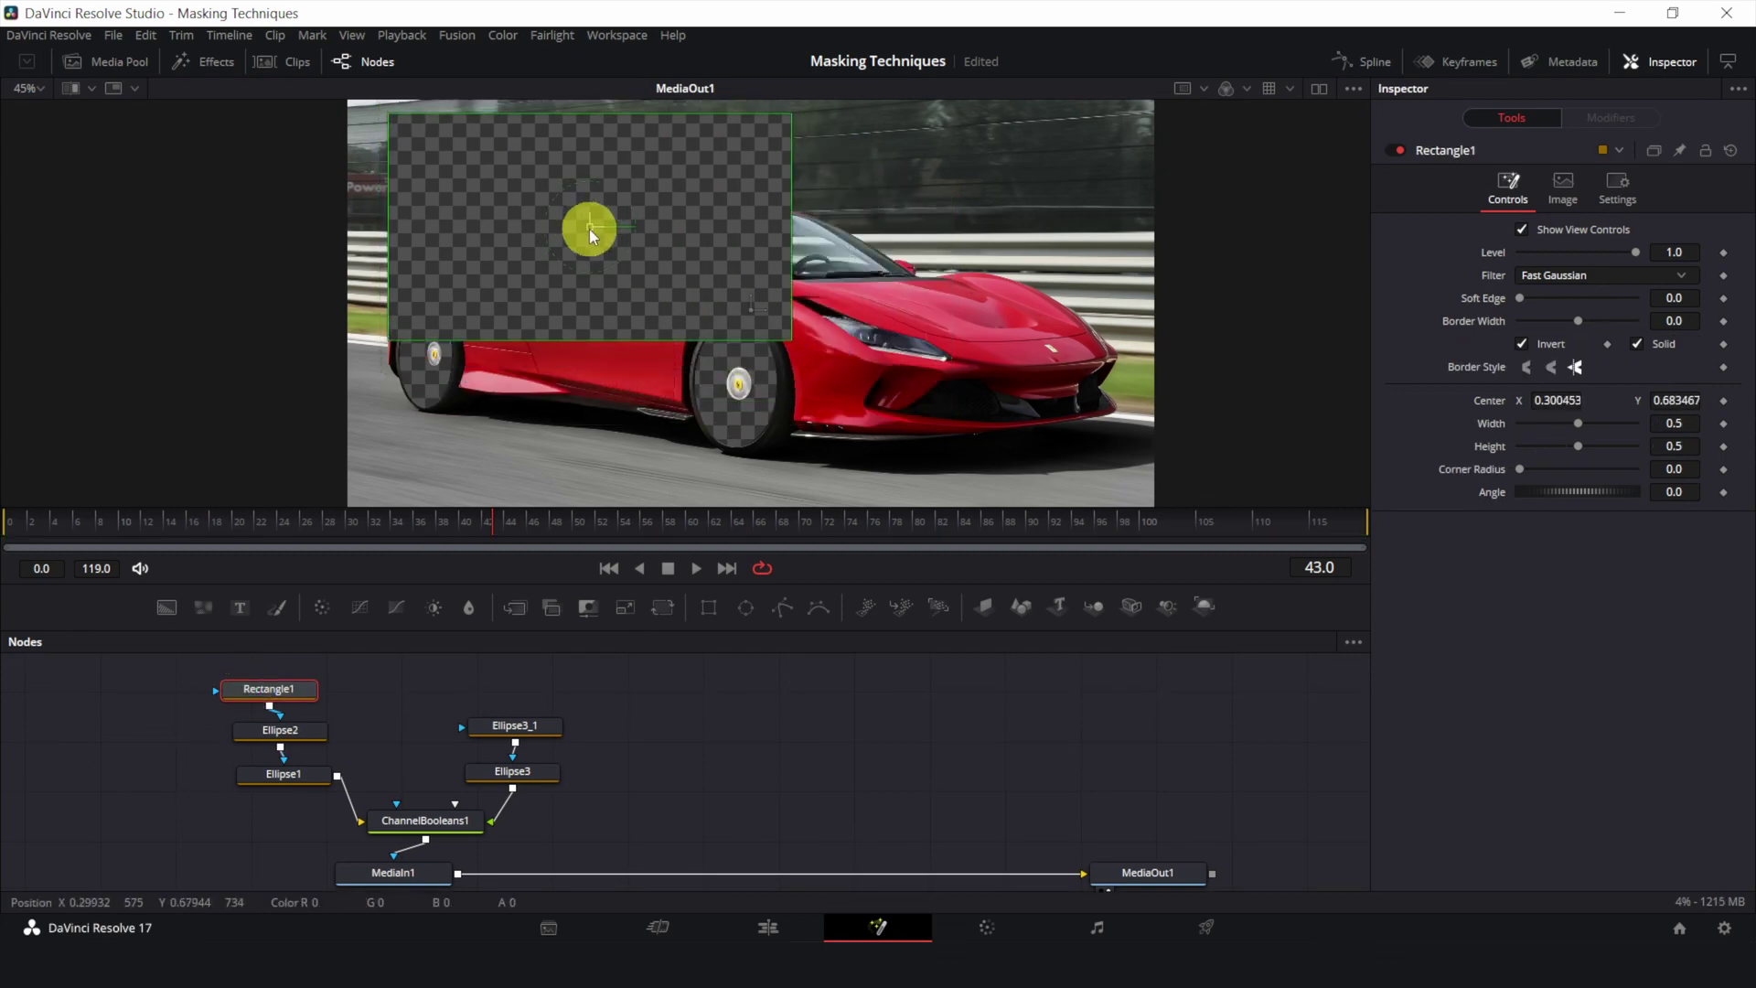
- Add a polygon mask feeding into Ellipse3_1, draw a closed outline around the car's side window and pull its lower edge further down
click(524, 726)
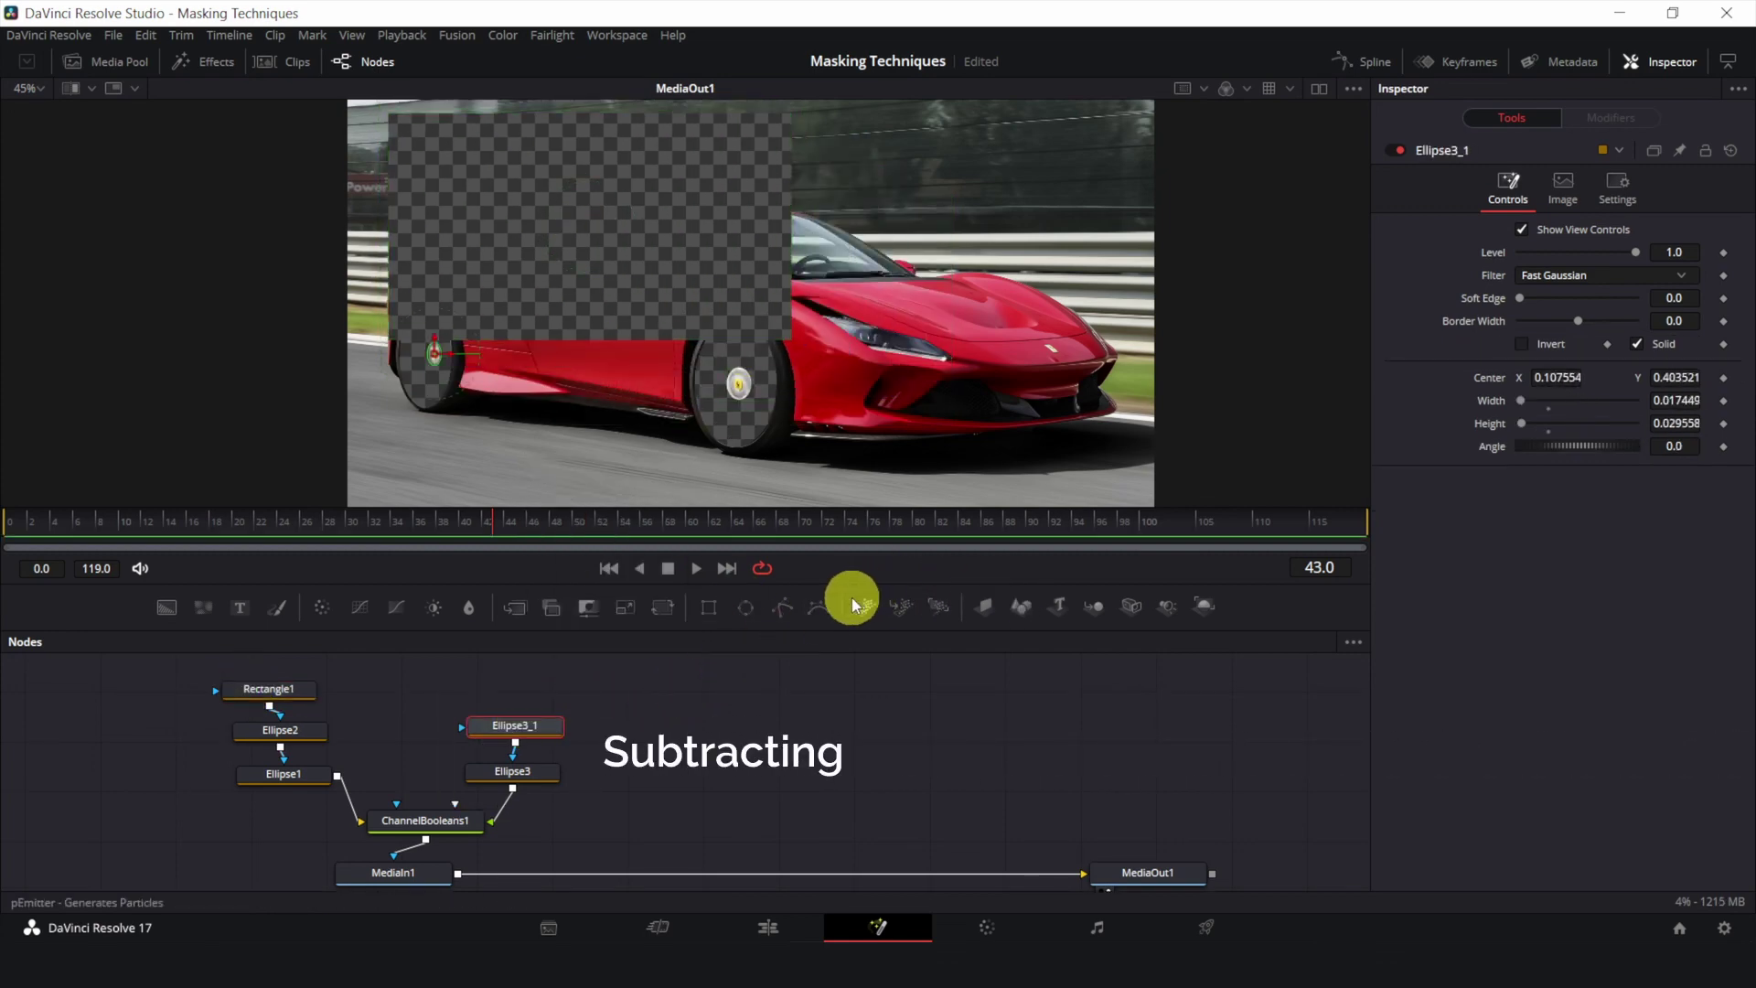
drag(785, 608, 522, 729)
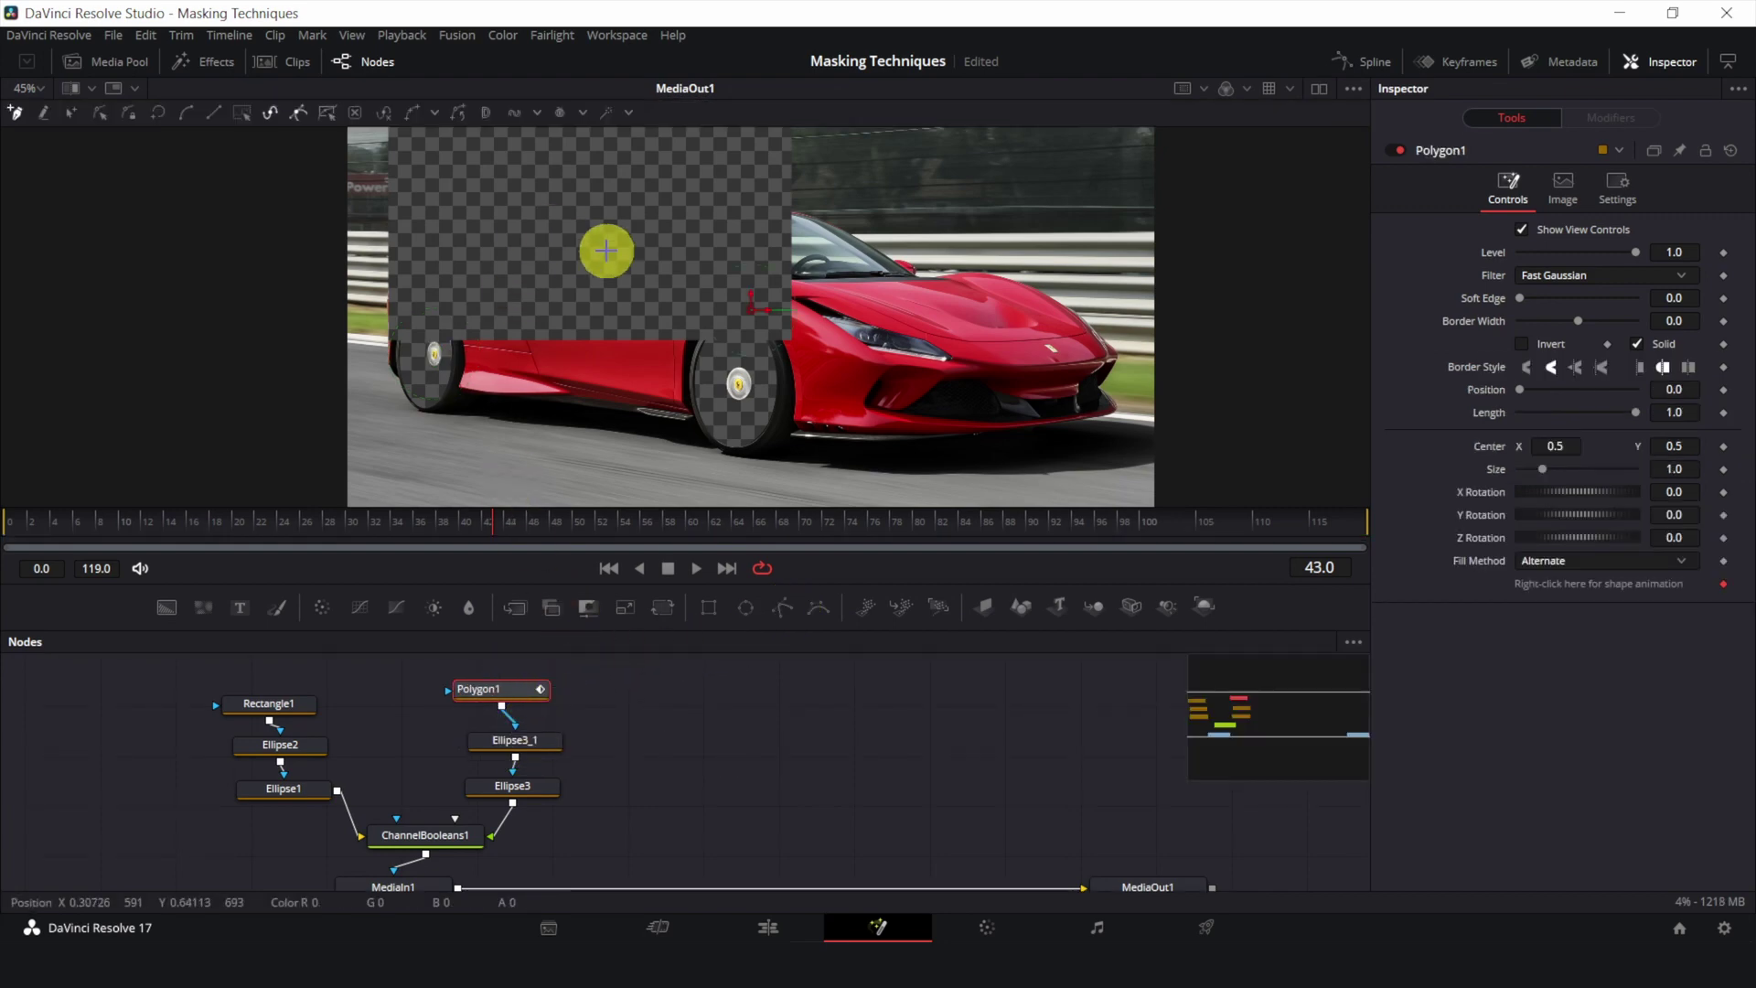
click(488, 318)
click(541, 383)
click(702, 330)
click(683, 277)
click(671, 253)
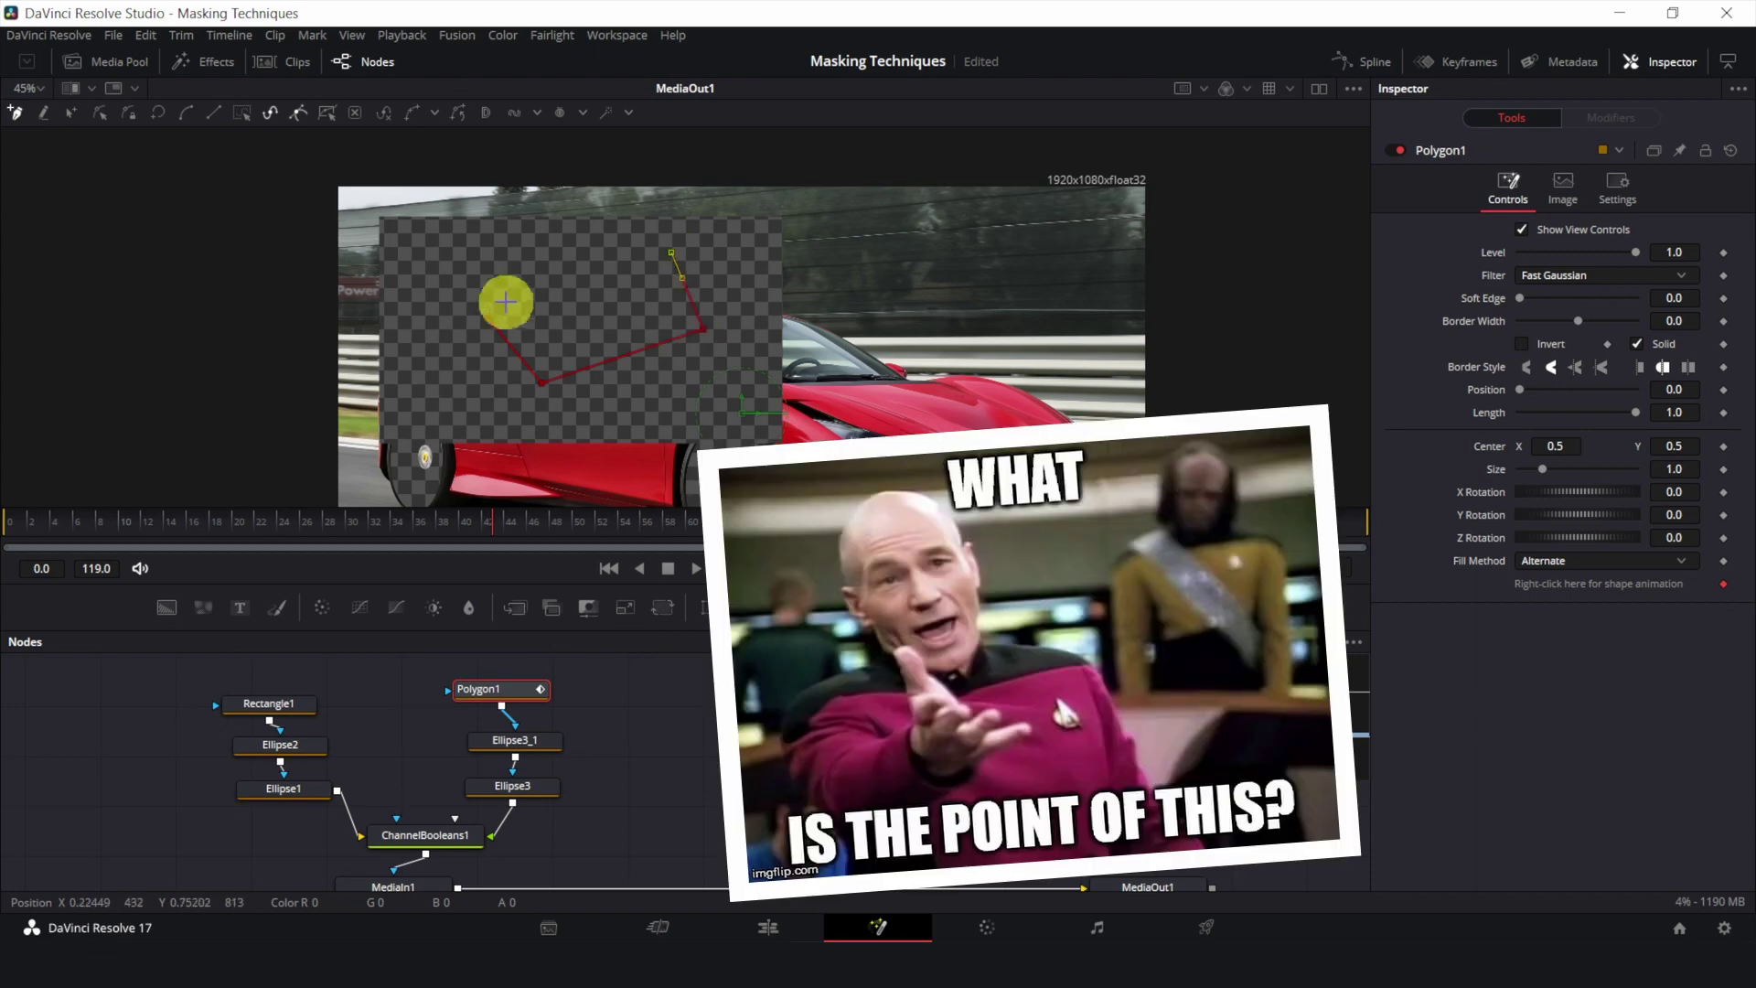
click(490, 317)
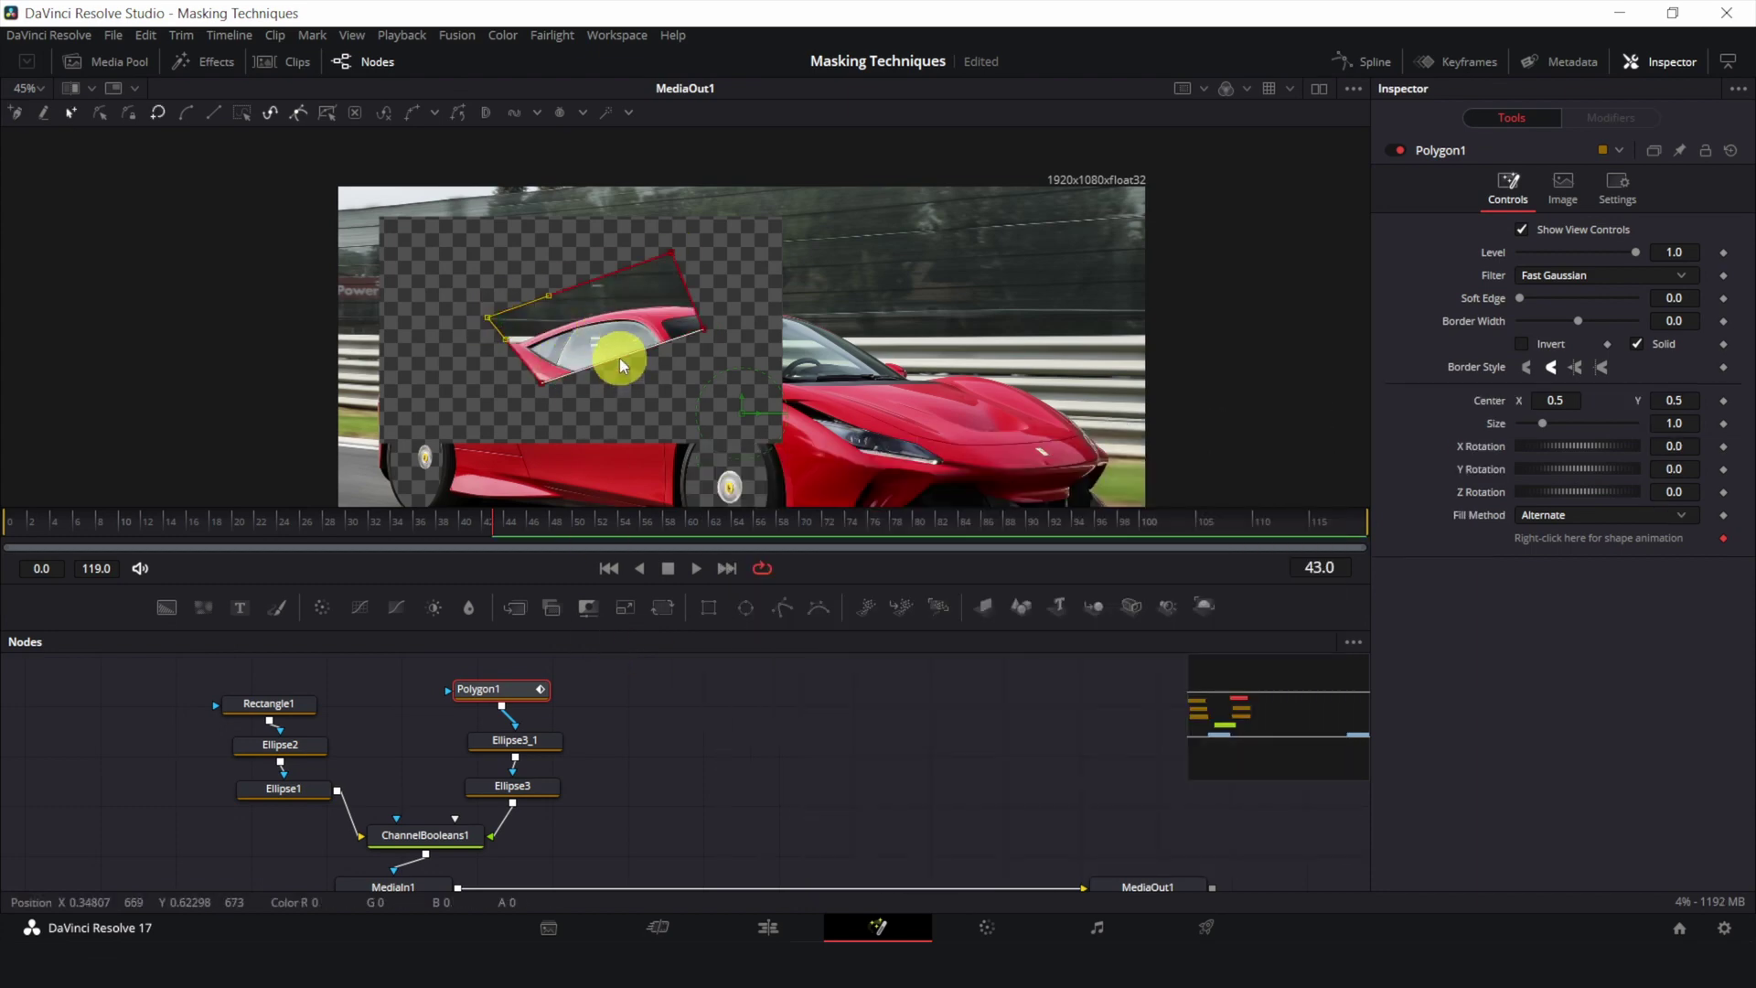
drag(618, 358, 653, 392)
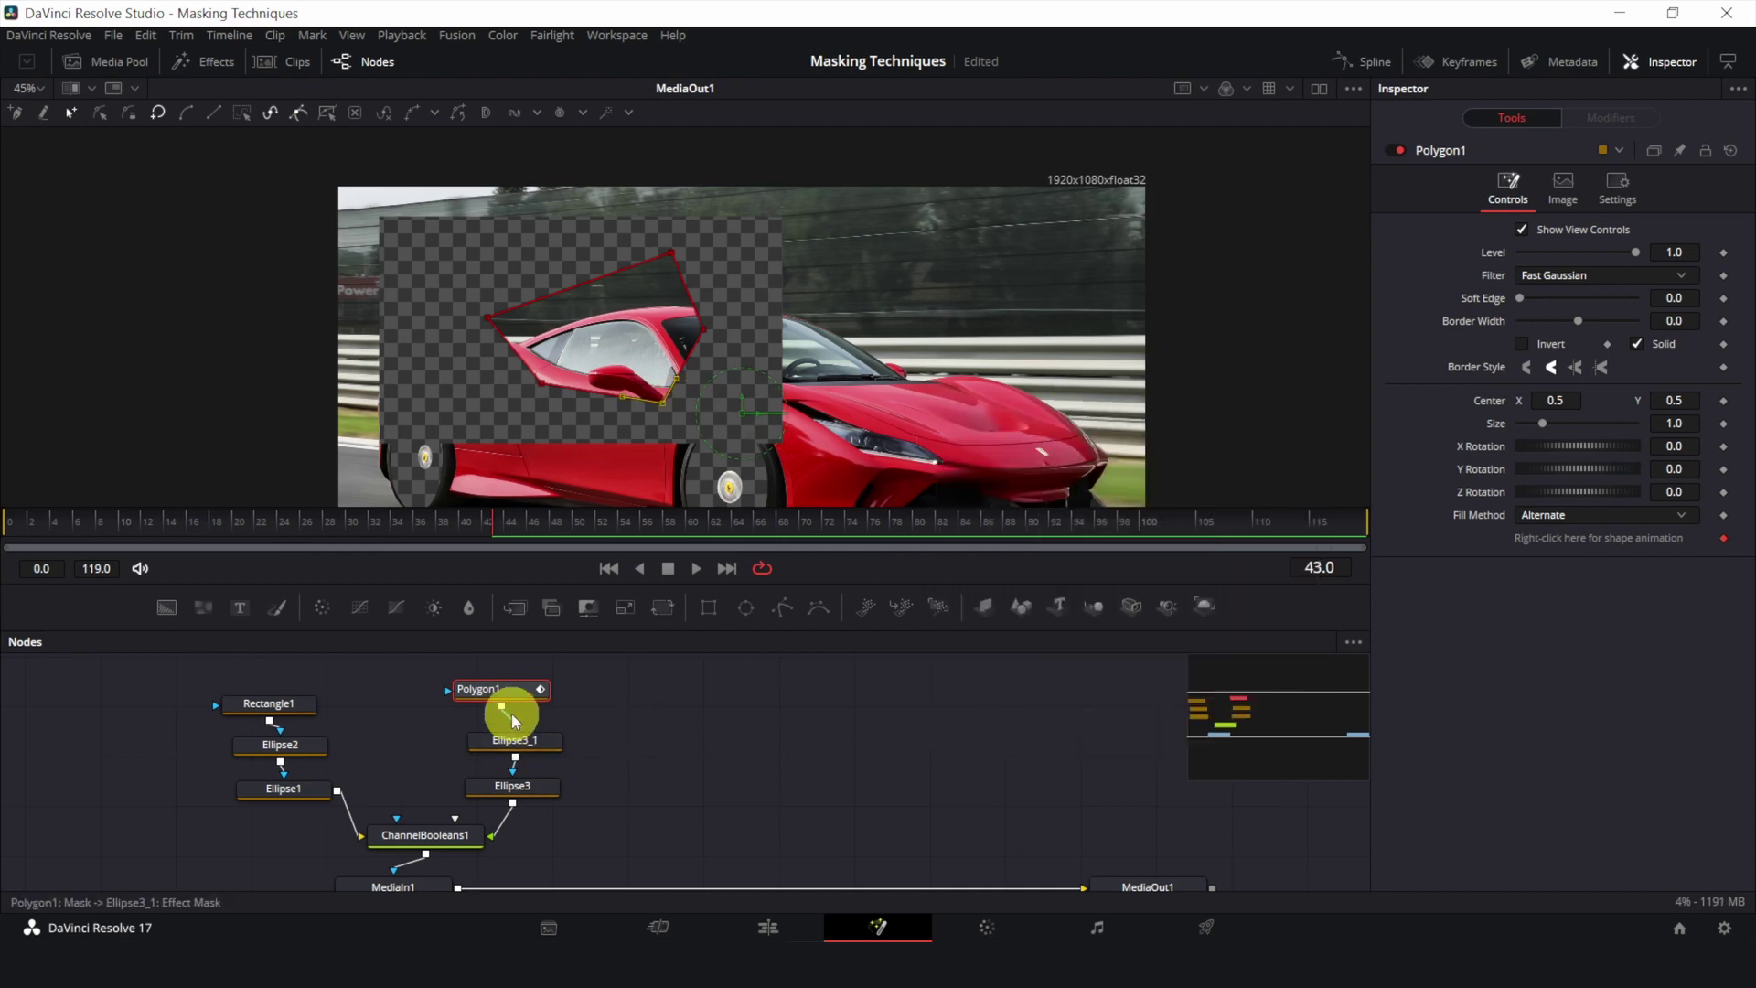
- Delete the Polygon1 and Rectangle1 mask nodes
drag(586, 666, 274, 722)
key(Delete)
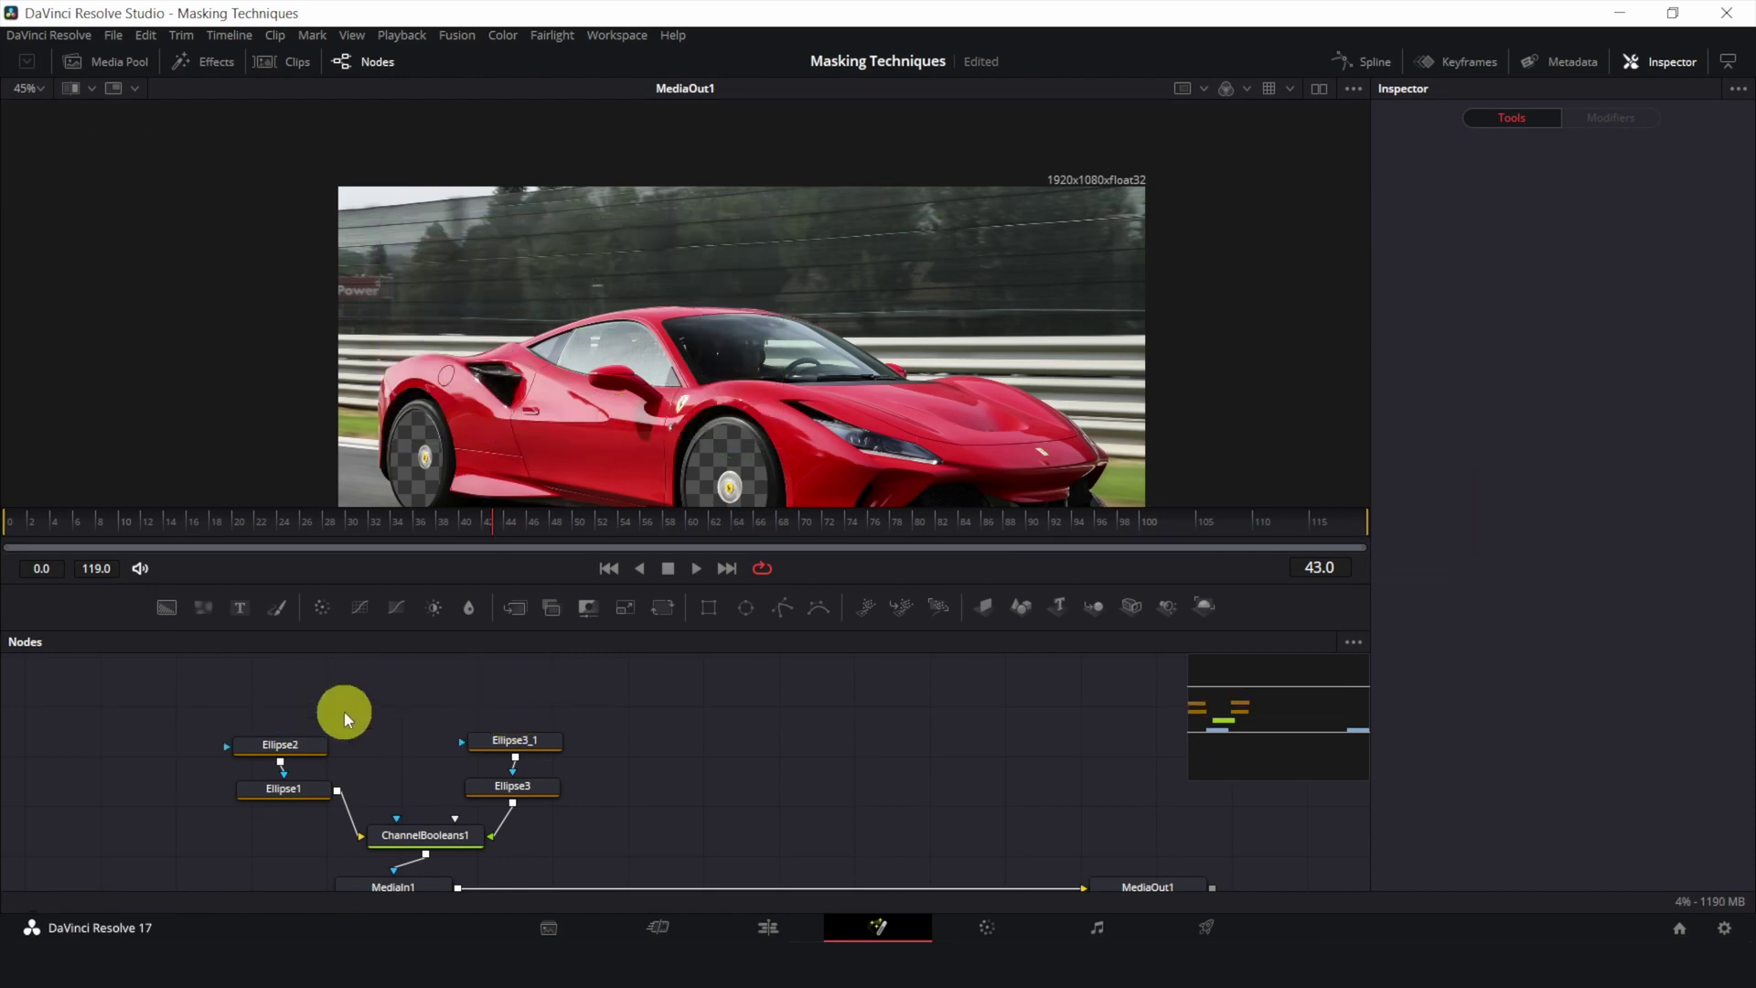
- Disconnect ChannelBooleans1 from MediaIn1's mask input and add a Soft Glow (SGlo) node after MediaIn1
drag(662, 788, 671, 741)
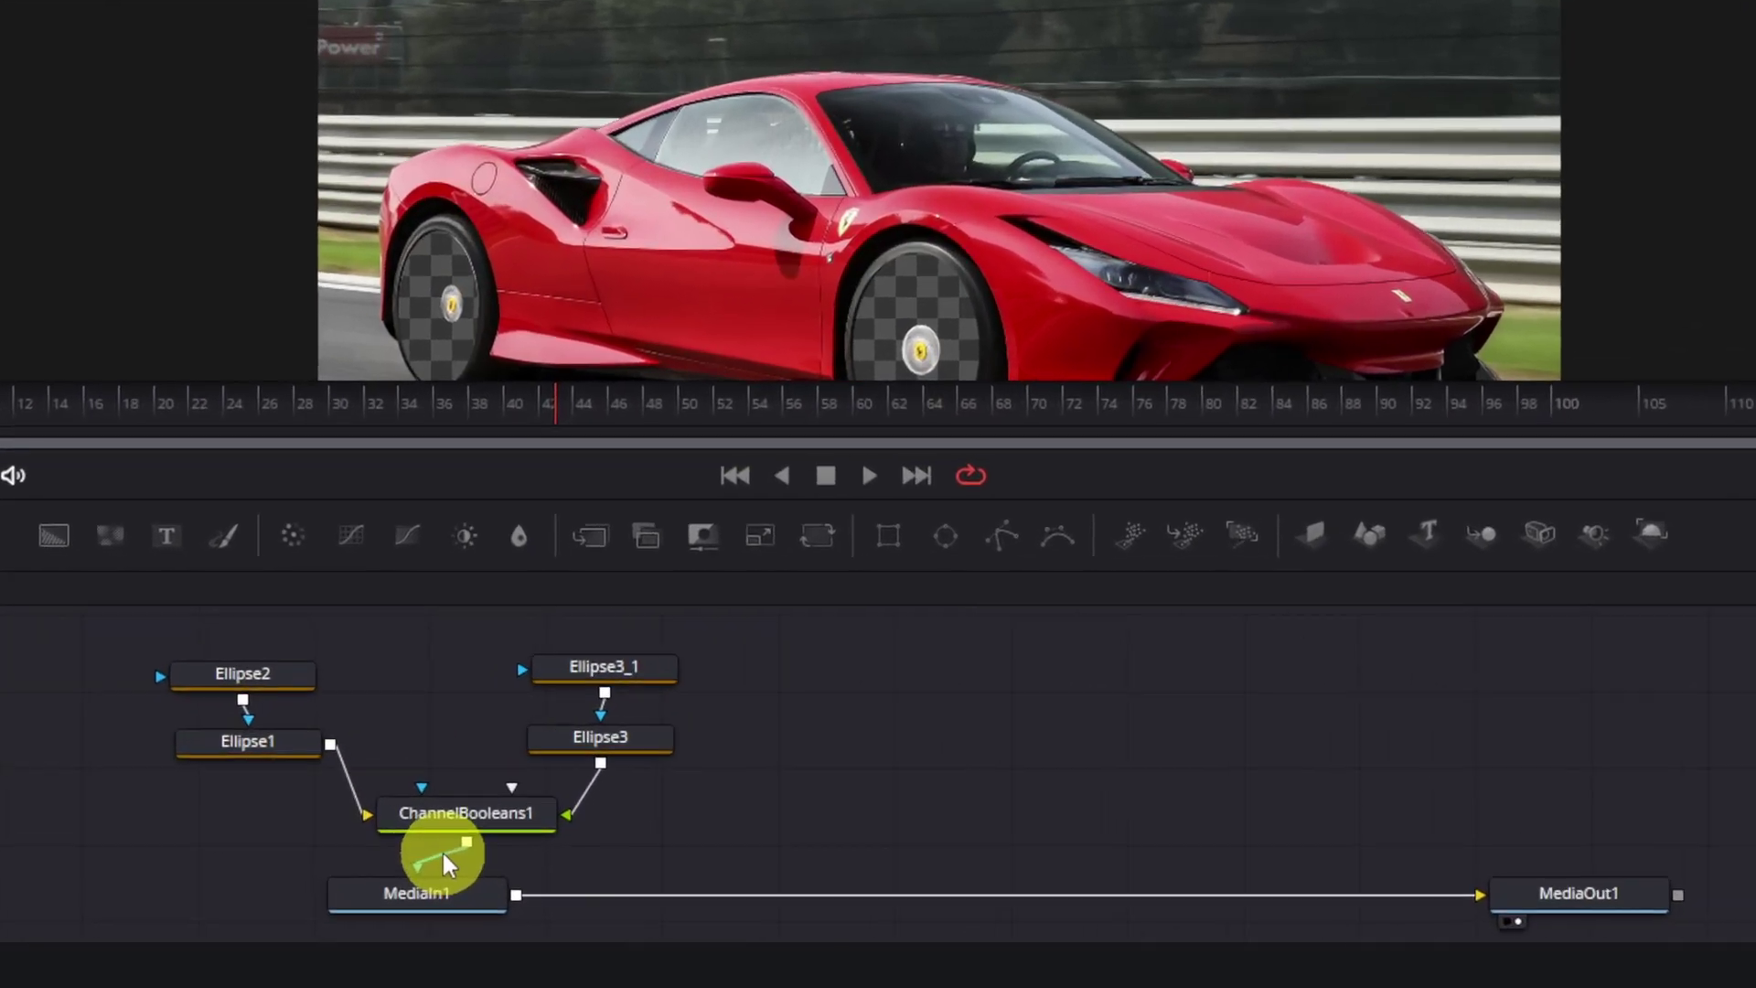
click(418, 813)
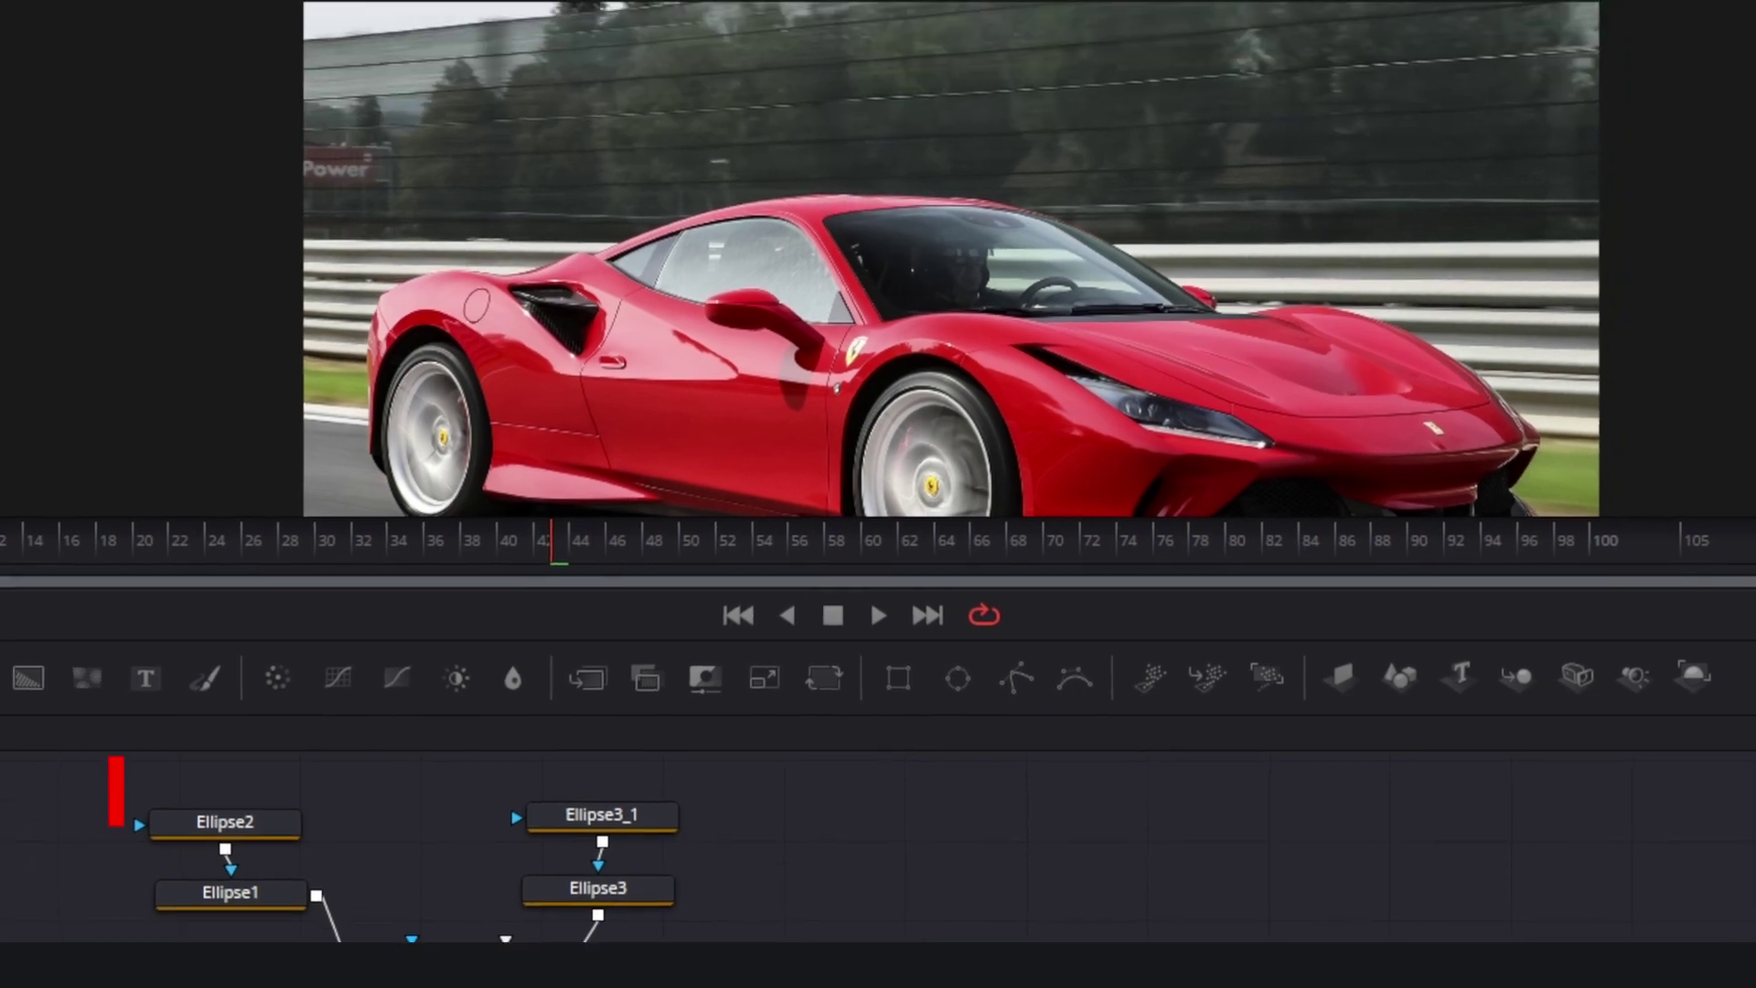
key(shift+space)
text(soft)
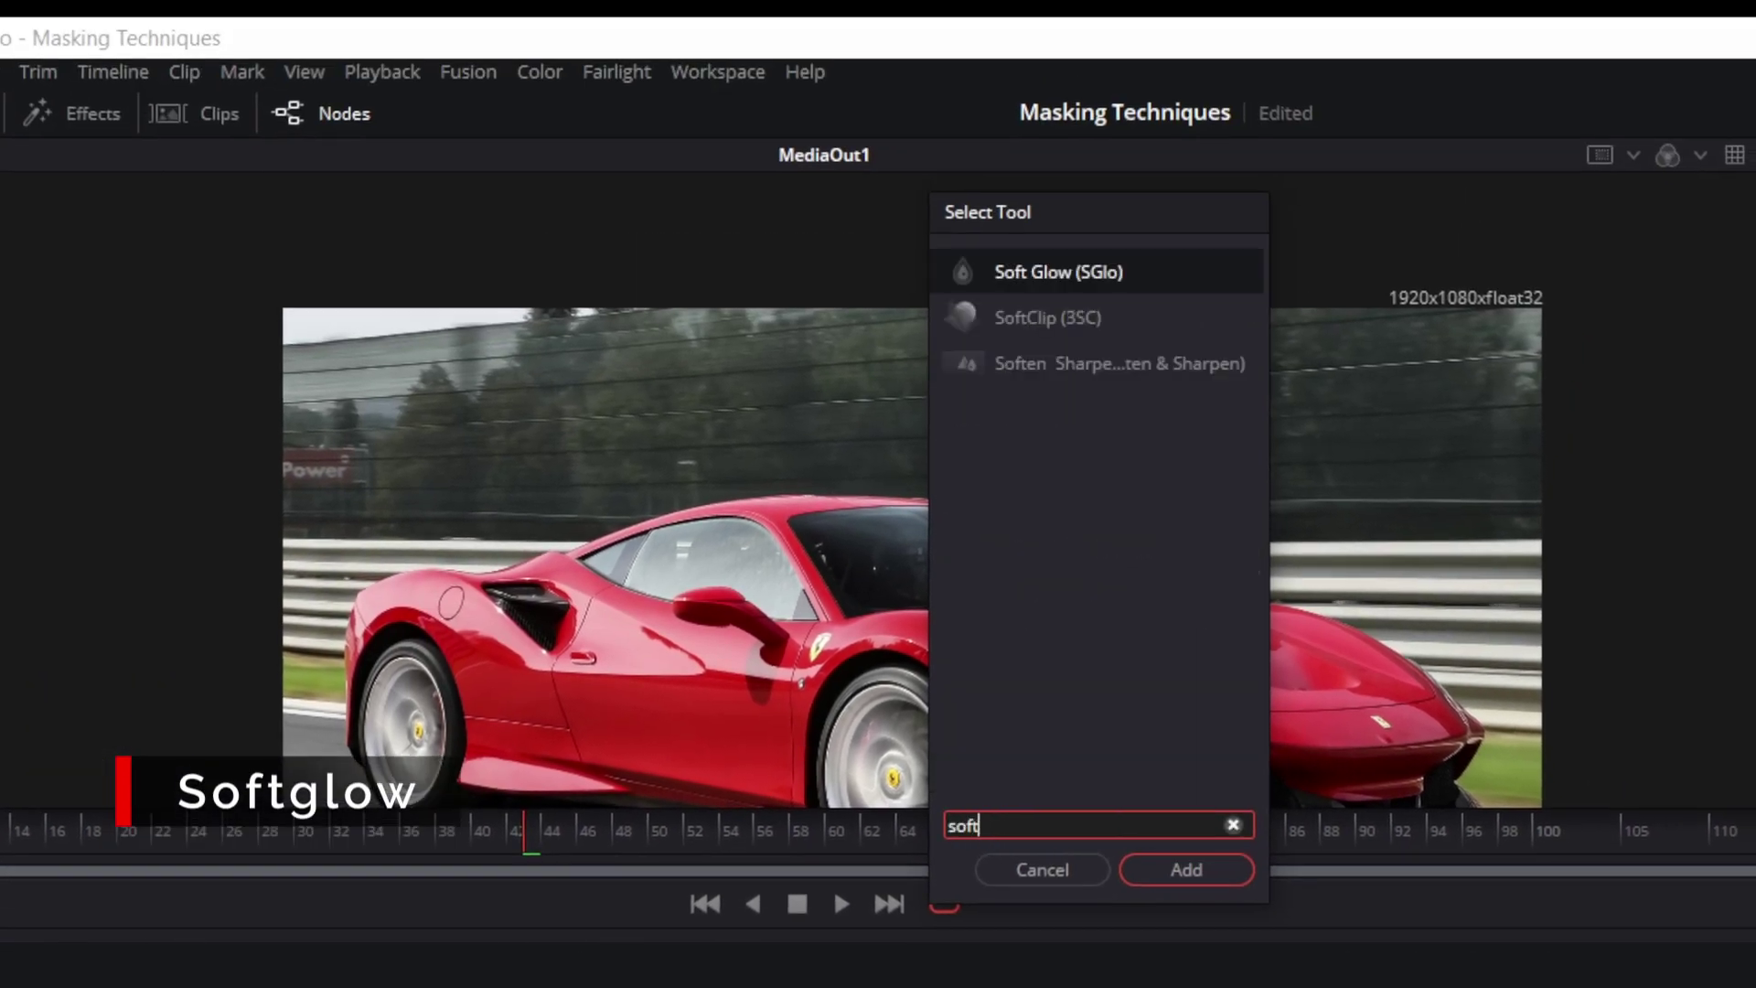
key(Return)
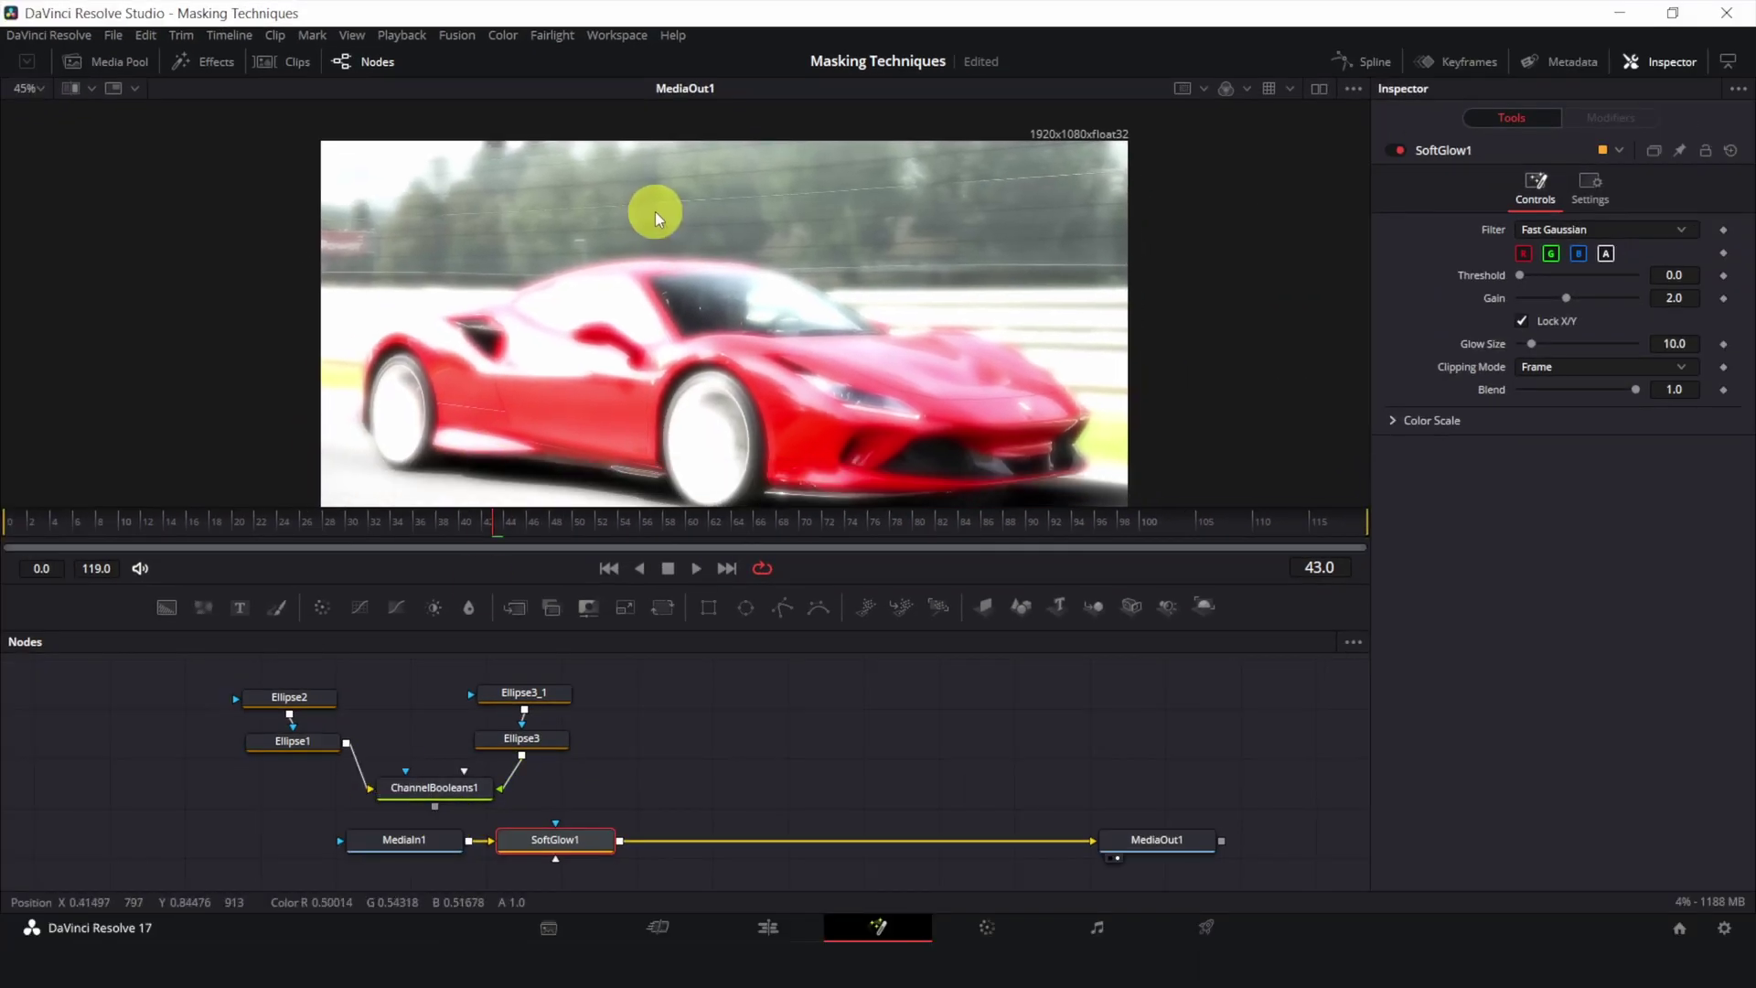
- Set SoftGlow1's Green Scale to about 0.346 and Blue Scale to about 1.827, and connect ChannelBooleans1 to its mask input
click(1394, 421)
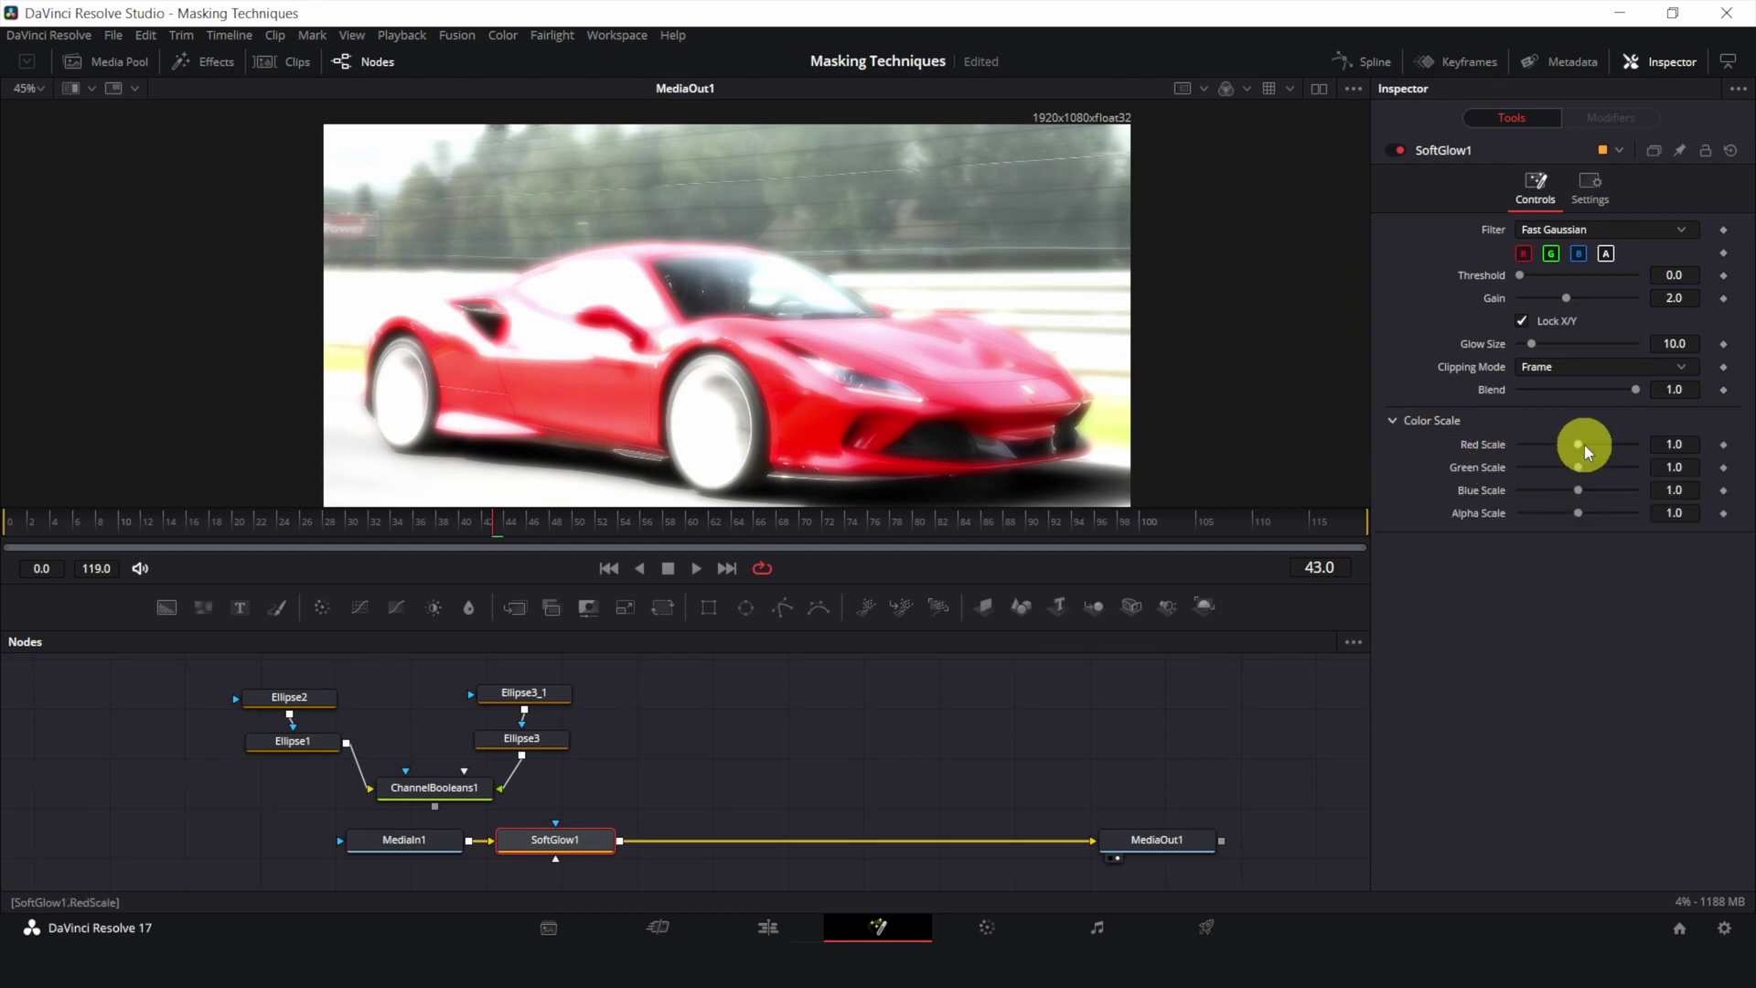
drag(1573, 469, 1620, 491)
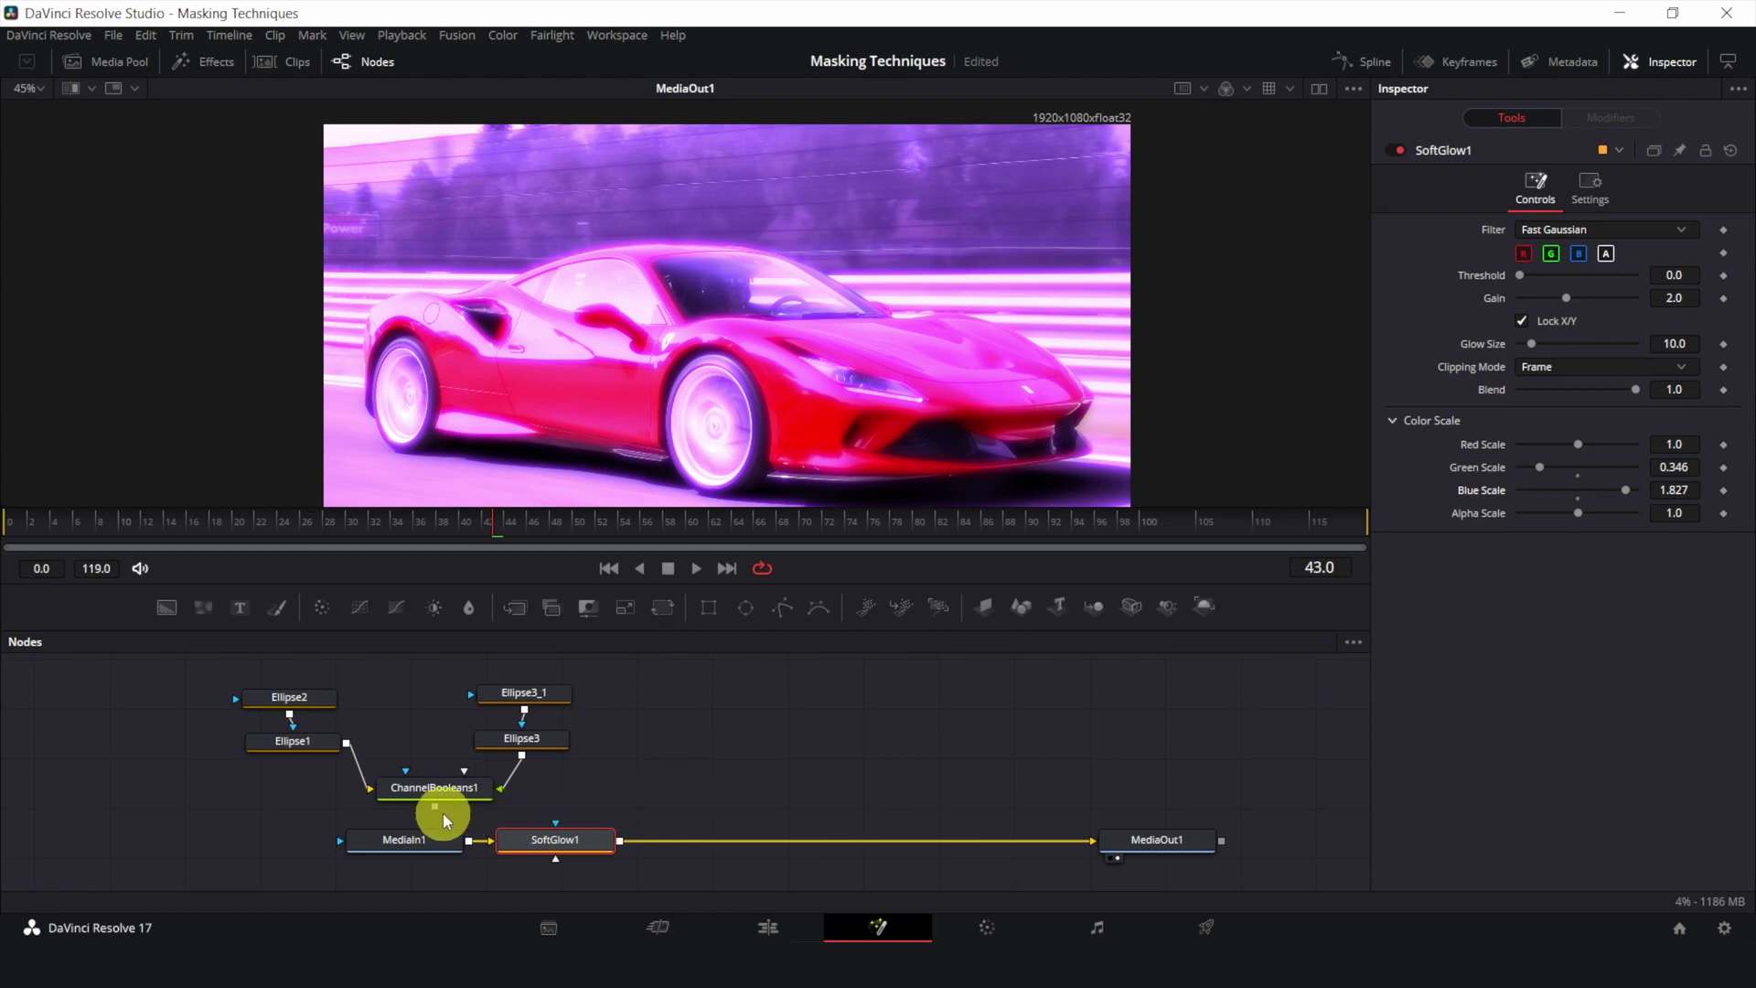
drag(434, 807, 556, 825)
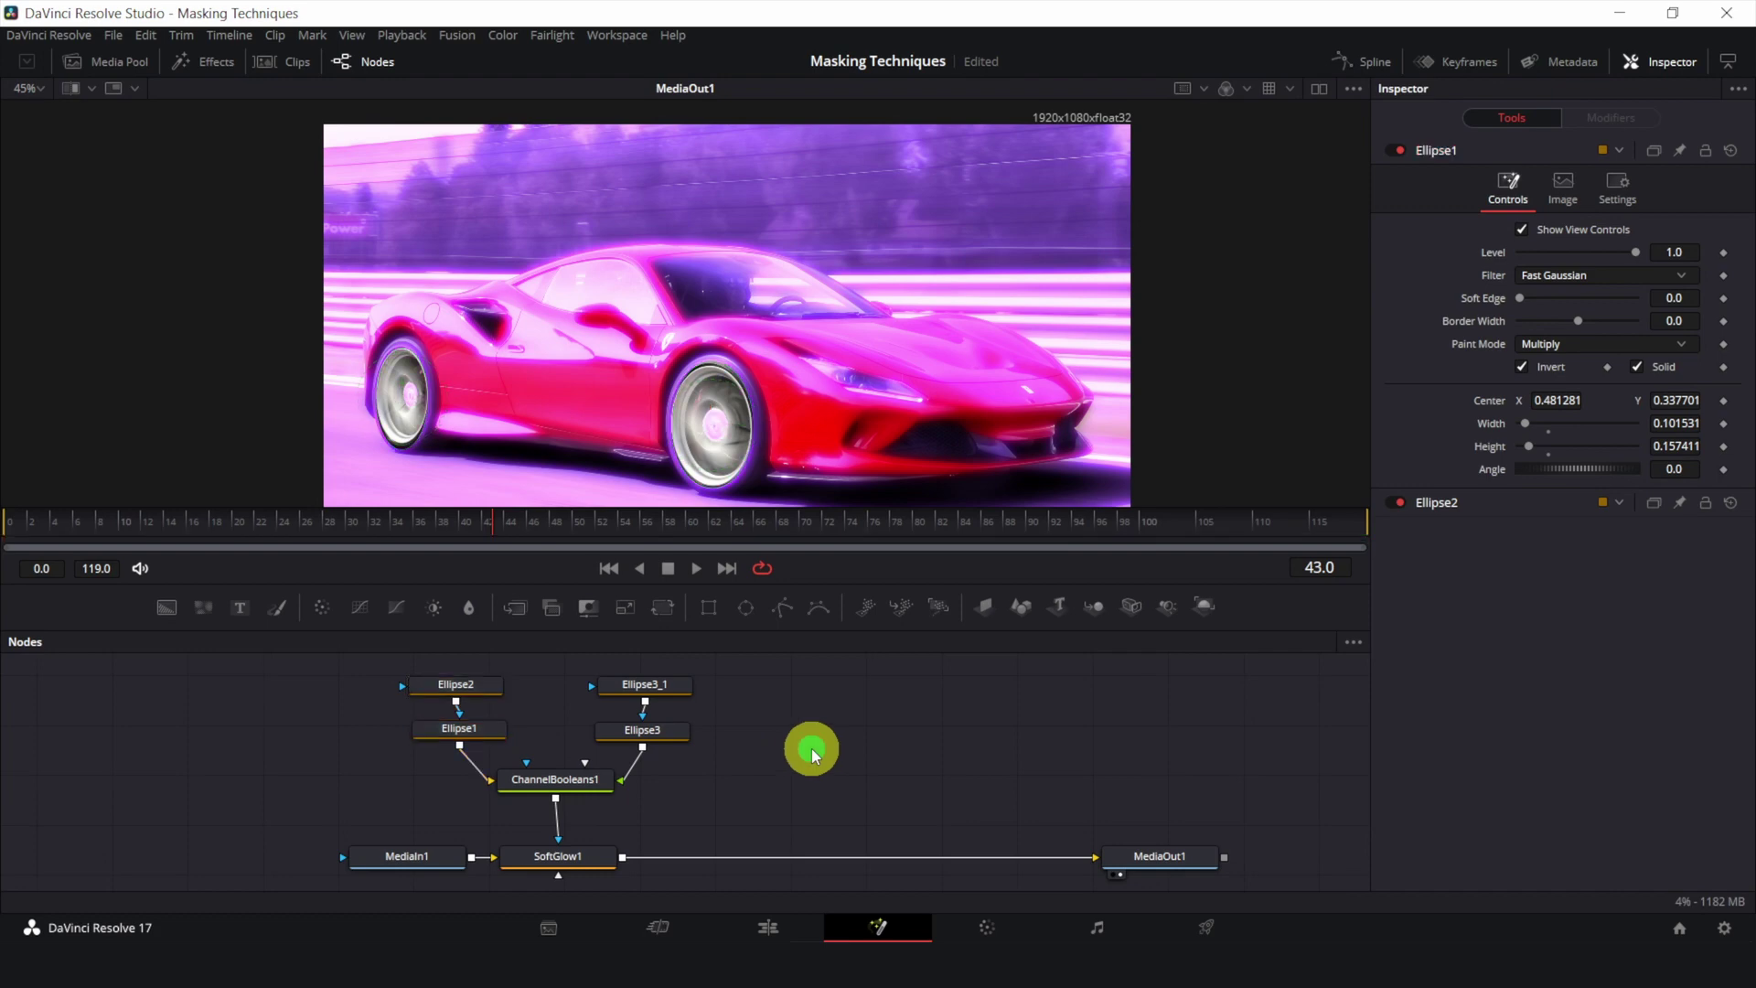
- Insert a Bitmap (Bmp) node between ChannelBooleans1 and SoftGlow1 and turn on its Invert option
key(shift+space)
text(bitm)
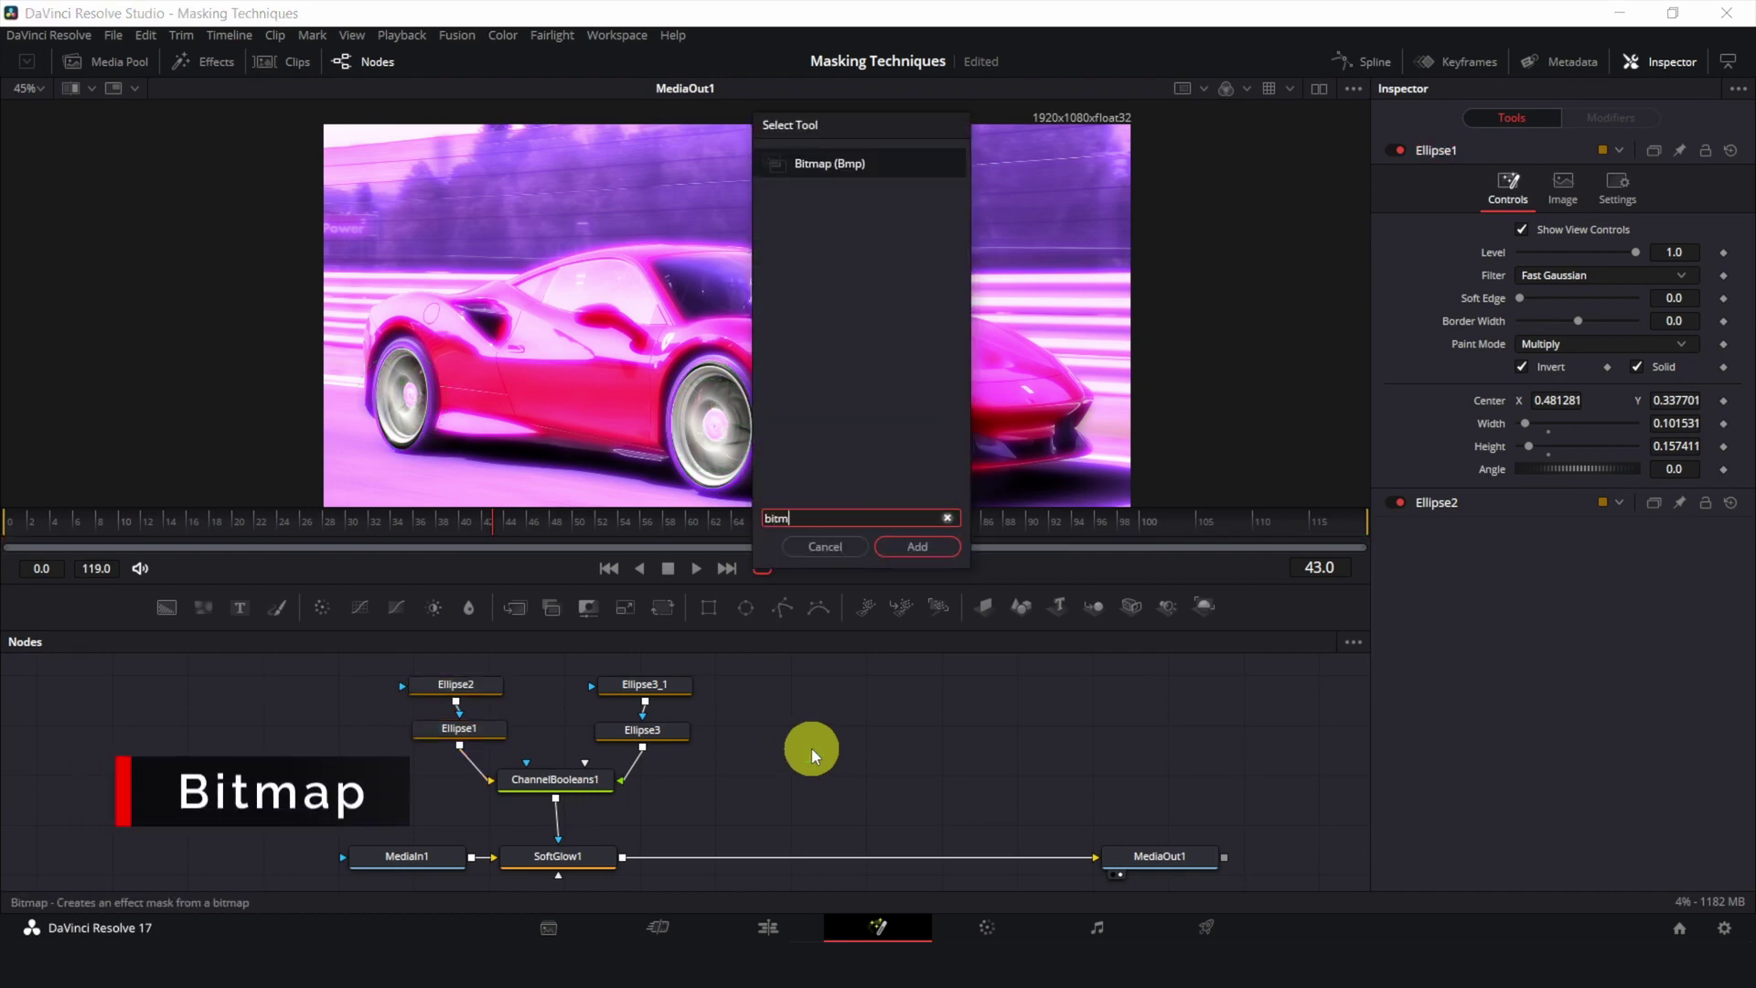
key(Return)
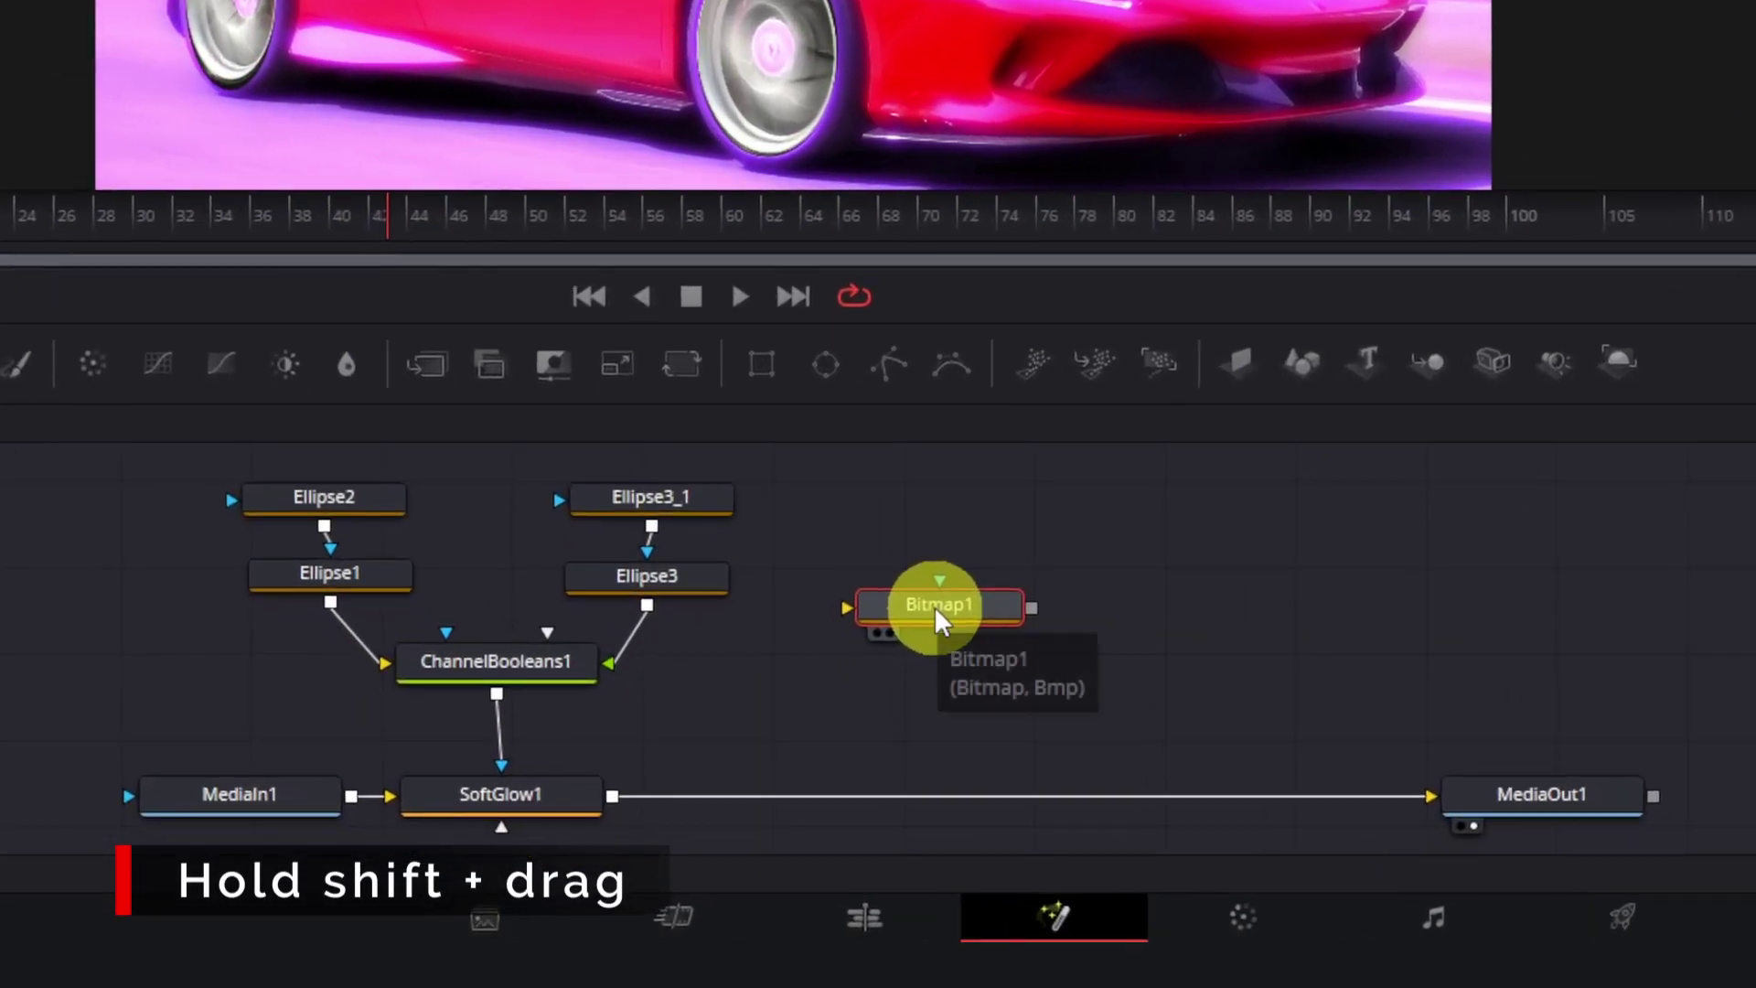
drag(934, 605, 505, 729)
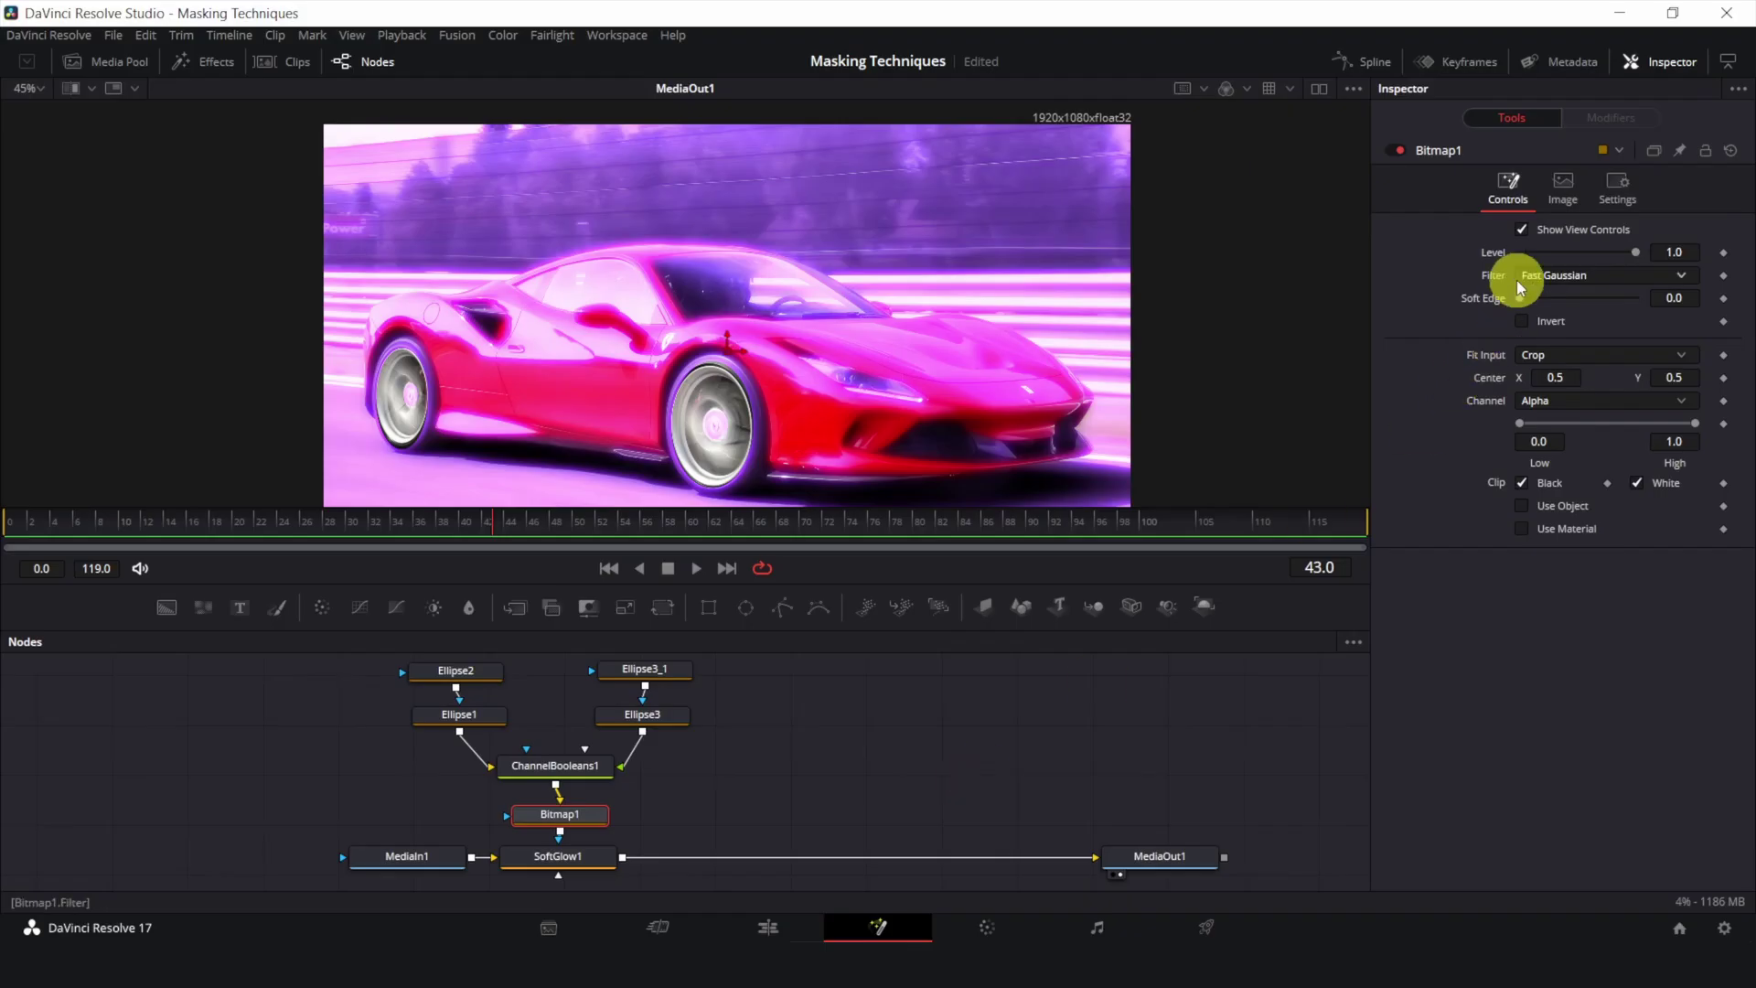
click(1522, 320)
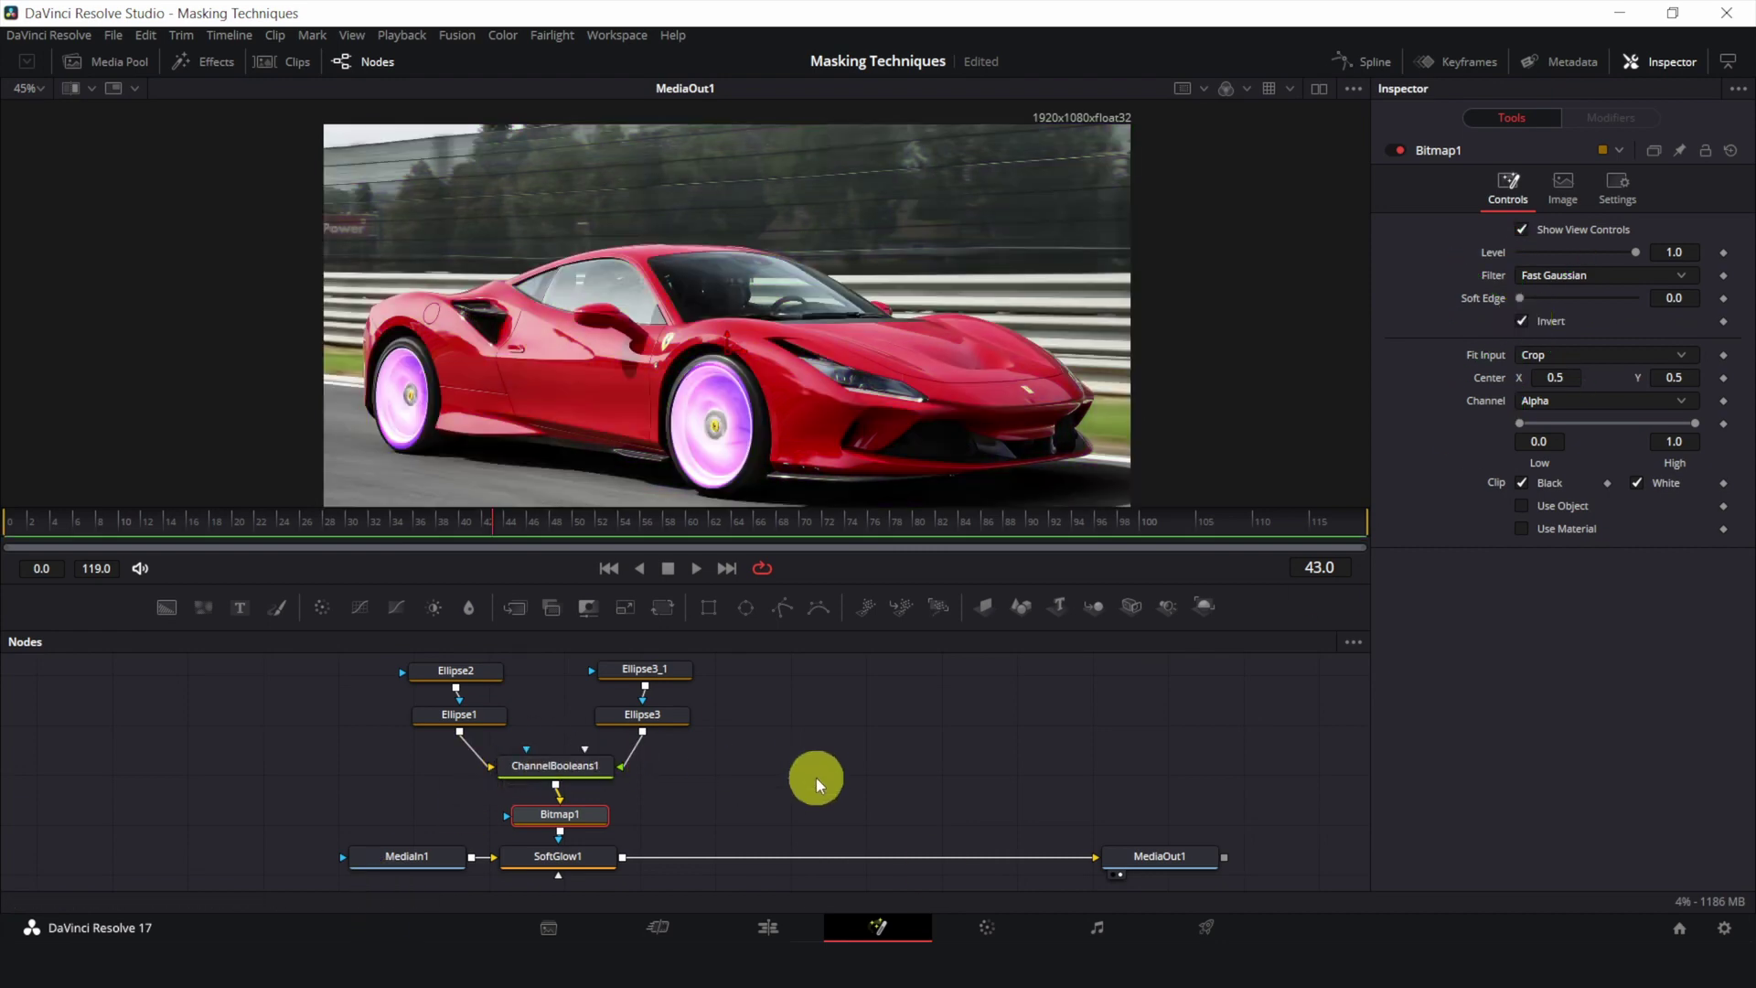
- Add a Rays node after SoftGlow1 and connect Bitmap1 to its mask input as well
click(588, 867)
key(shift+space)
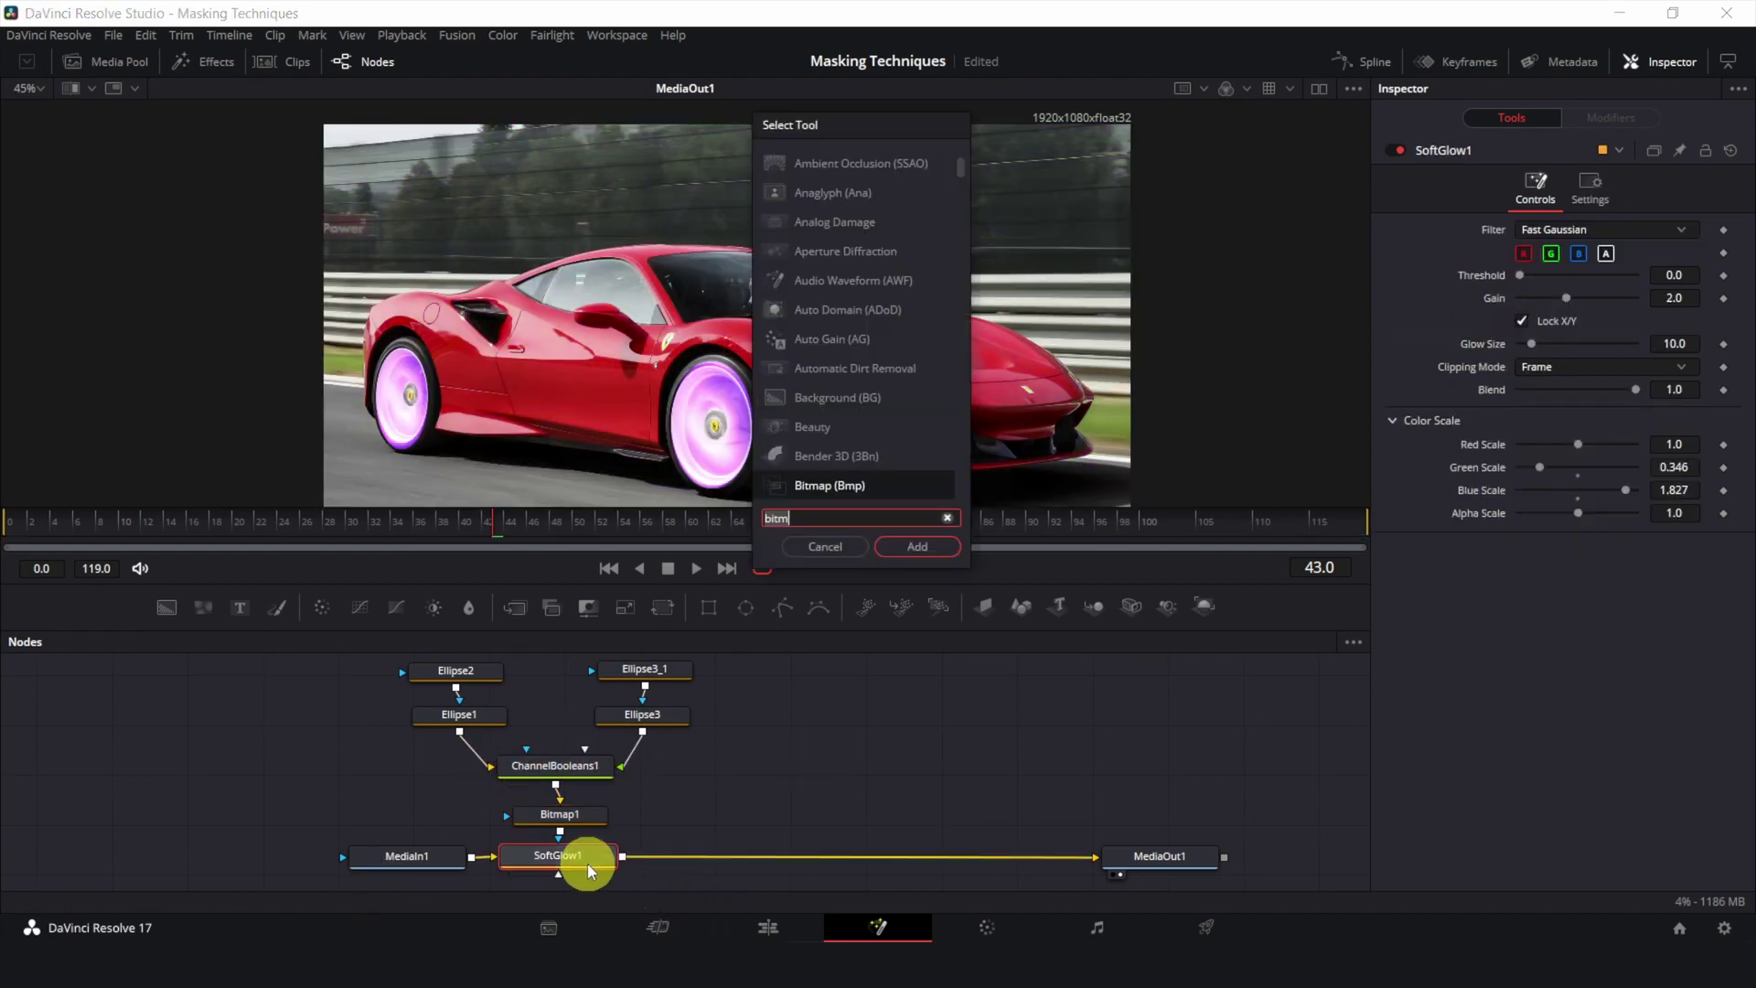
text(rays)
key(Return)
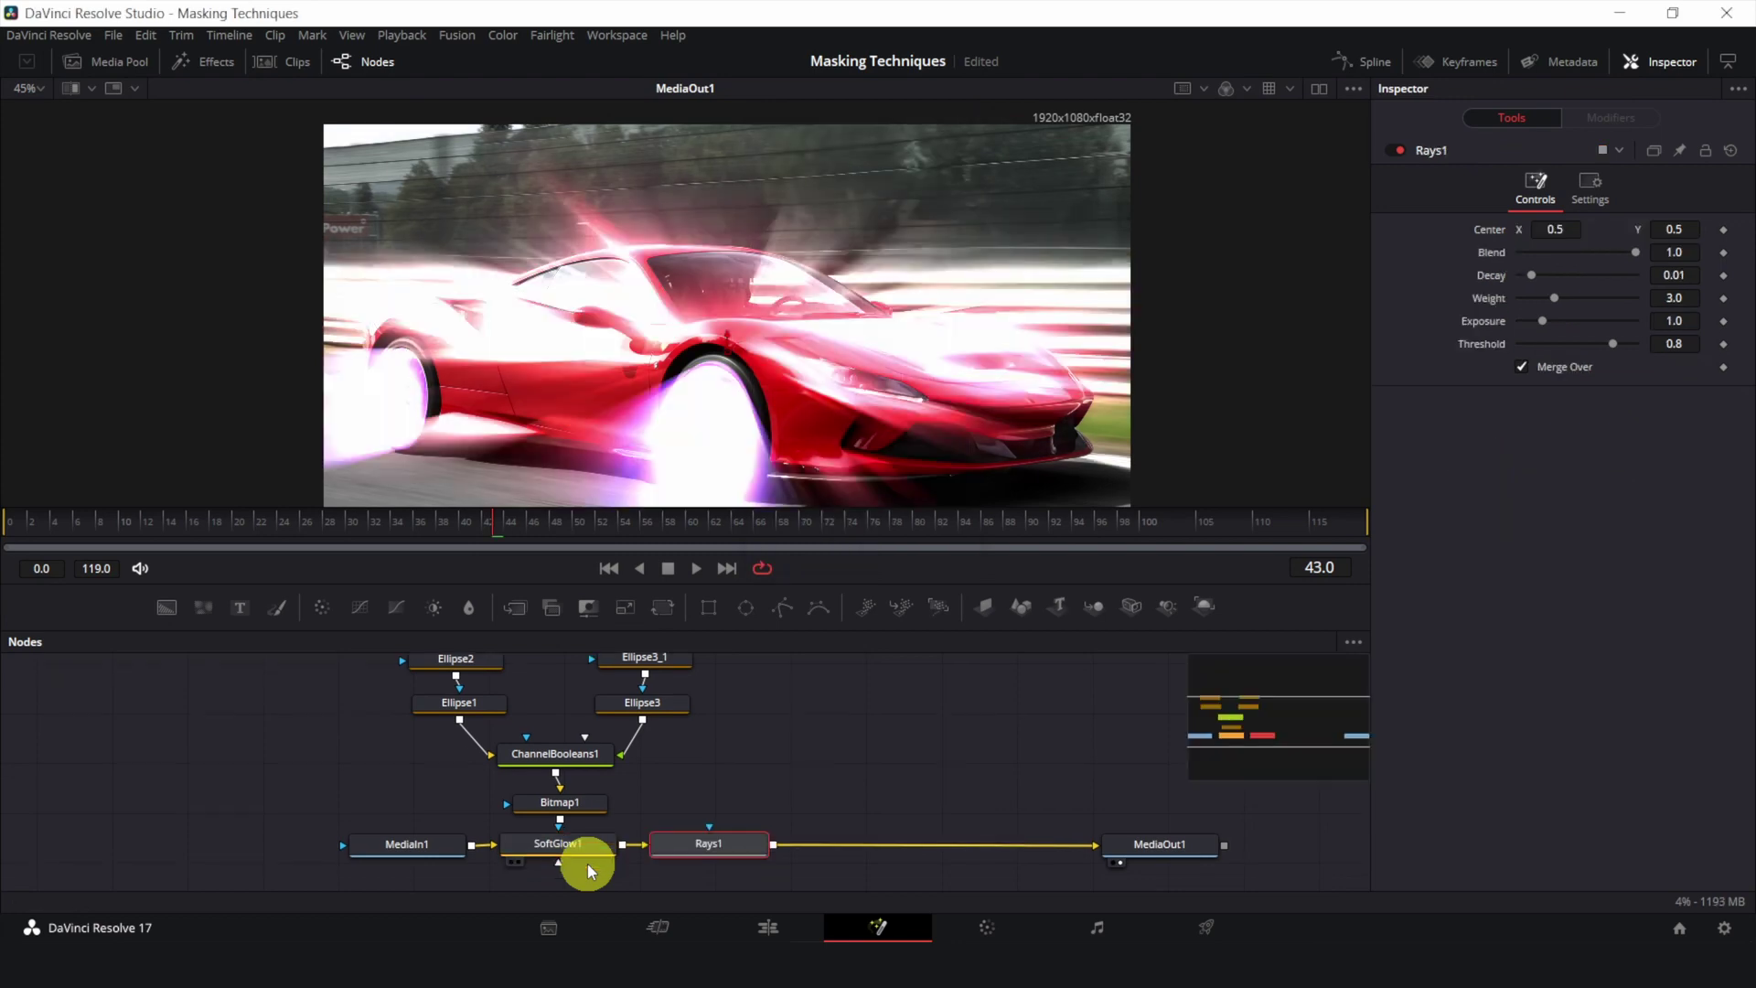
click(593, 802)
drag(562, 814, 711, 827)
- Set Rays1's Blend to about 0.583, Exposure to about 0.394 and Threshold to about 0.961
click(709, 843)
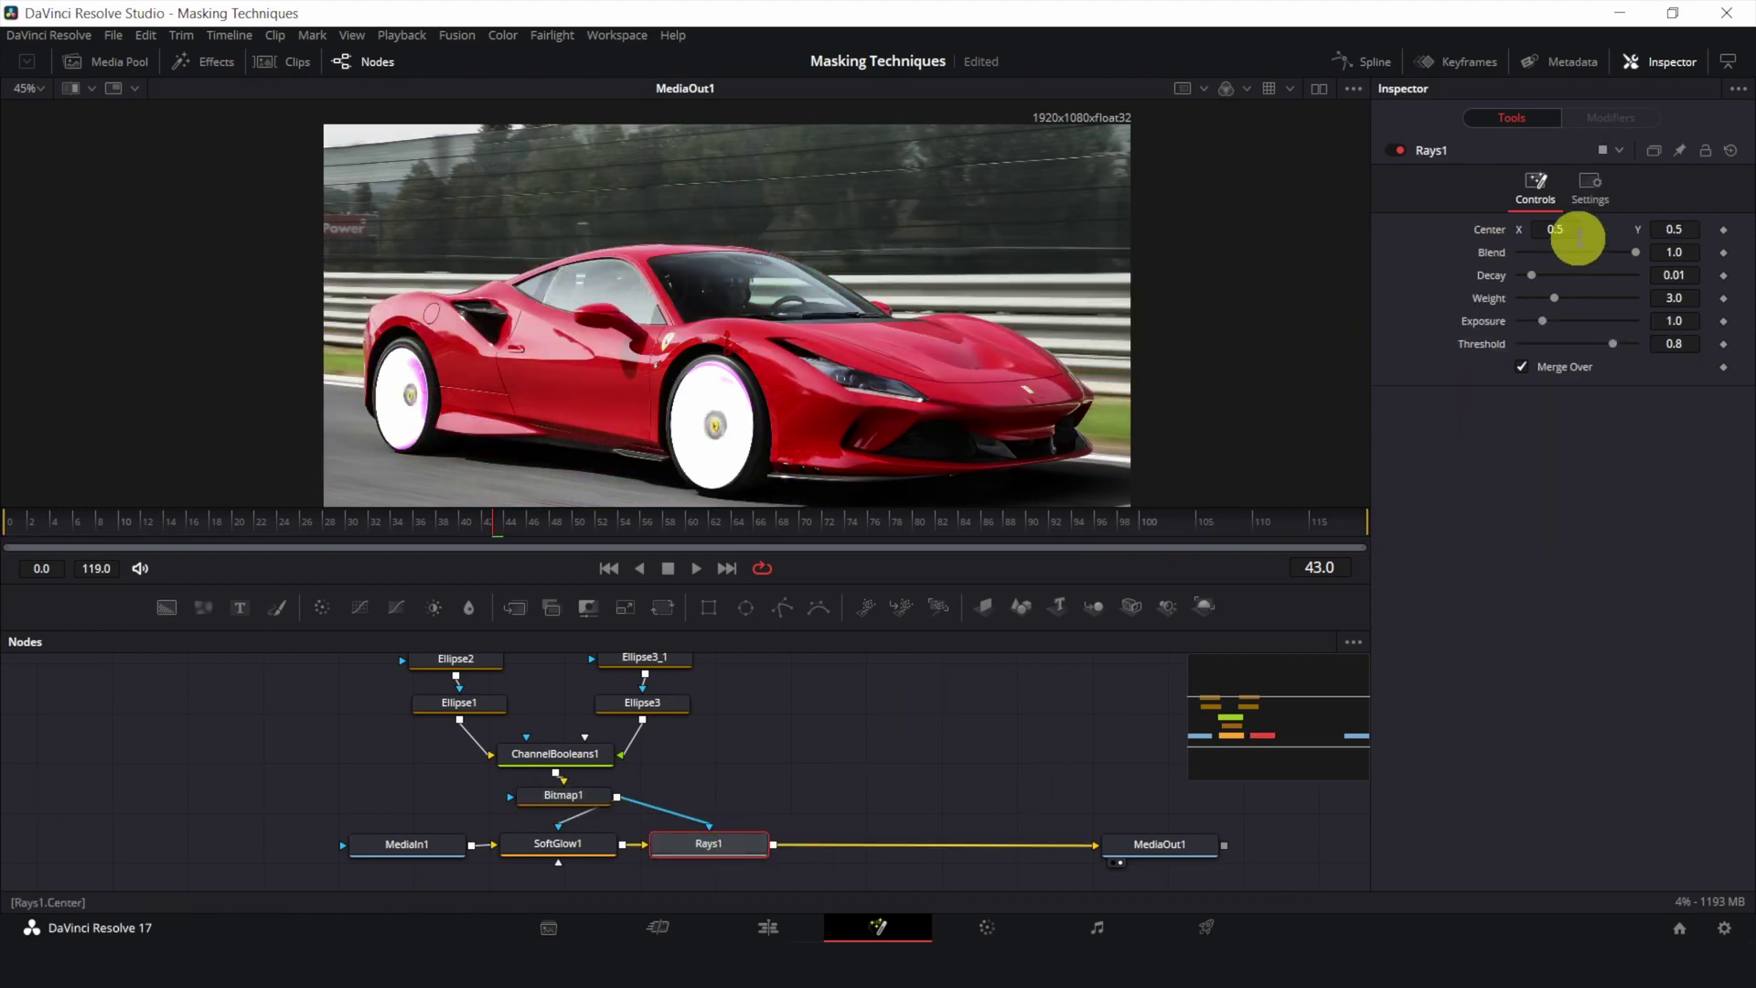
drag(1608, 356, 1533, 327)
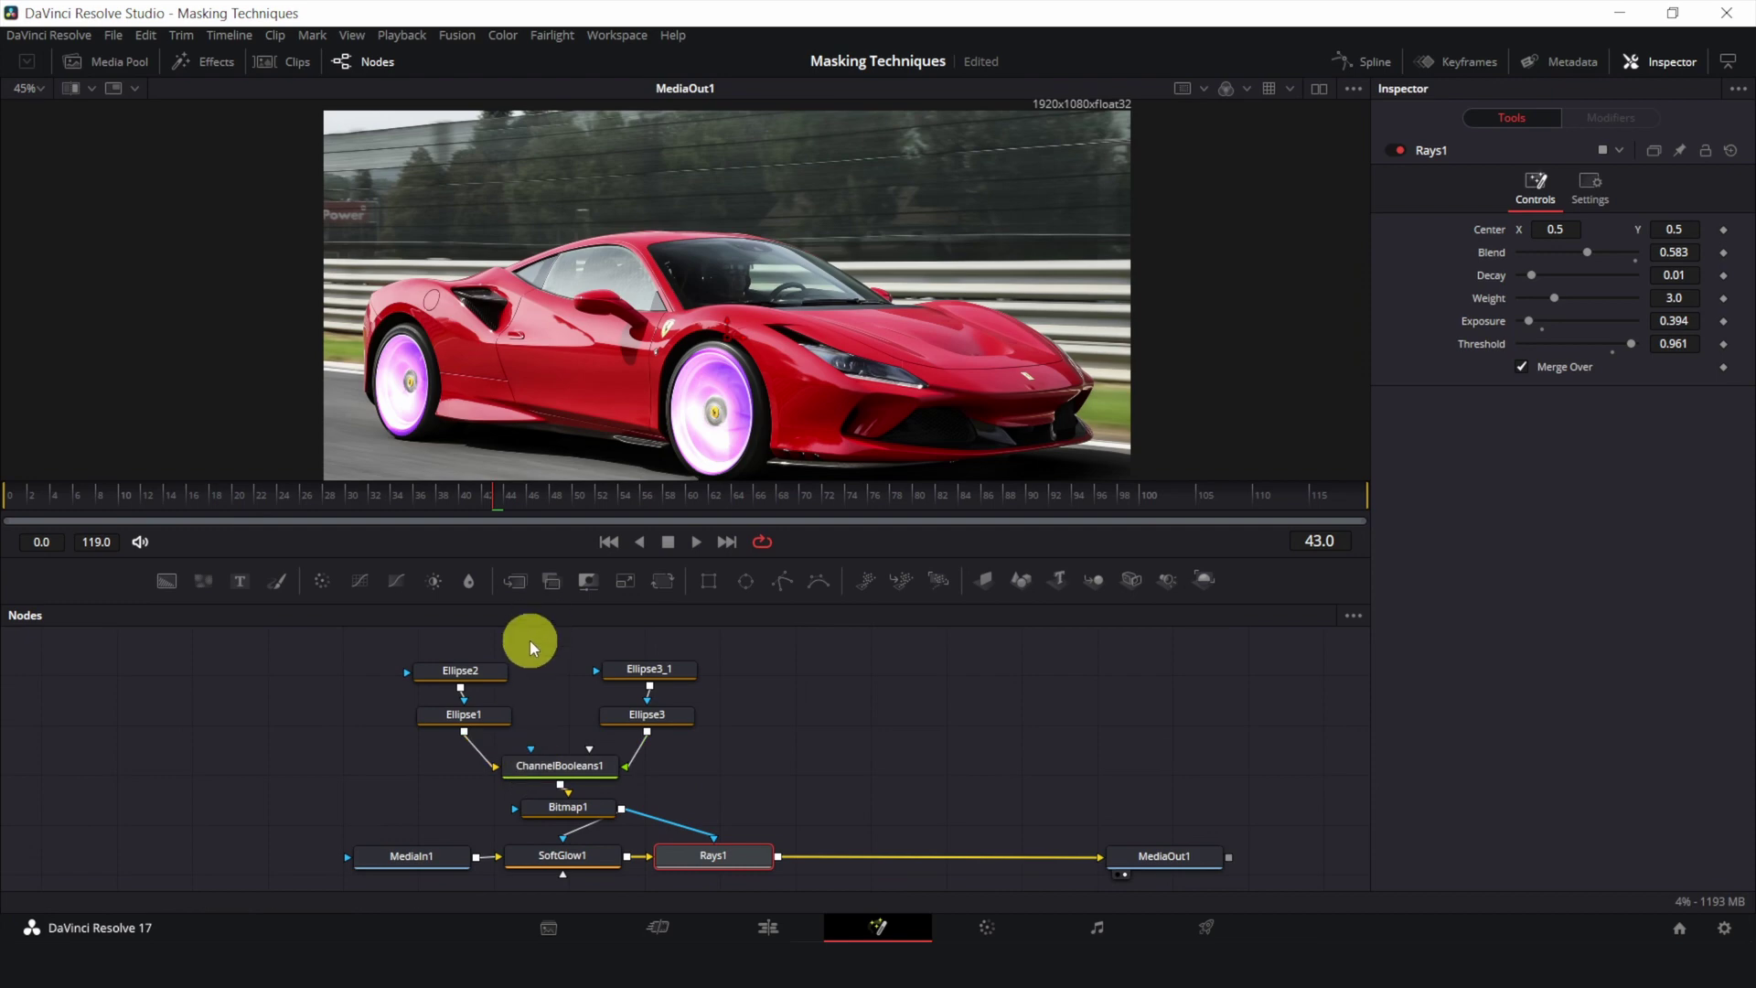
- Review the mask chain by selecting the first ellipse pair, the second pair with ChannelBooleans1, and Bitmap1 in turn
drag(530, 641, 381, 728)
drag(753, 640, 479, 782)
drag(682, 790, 509, 824)
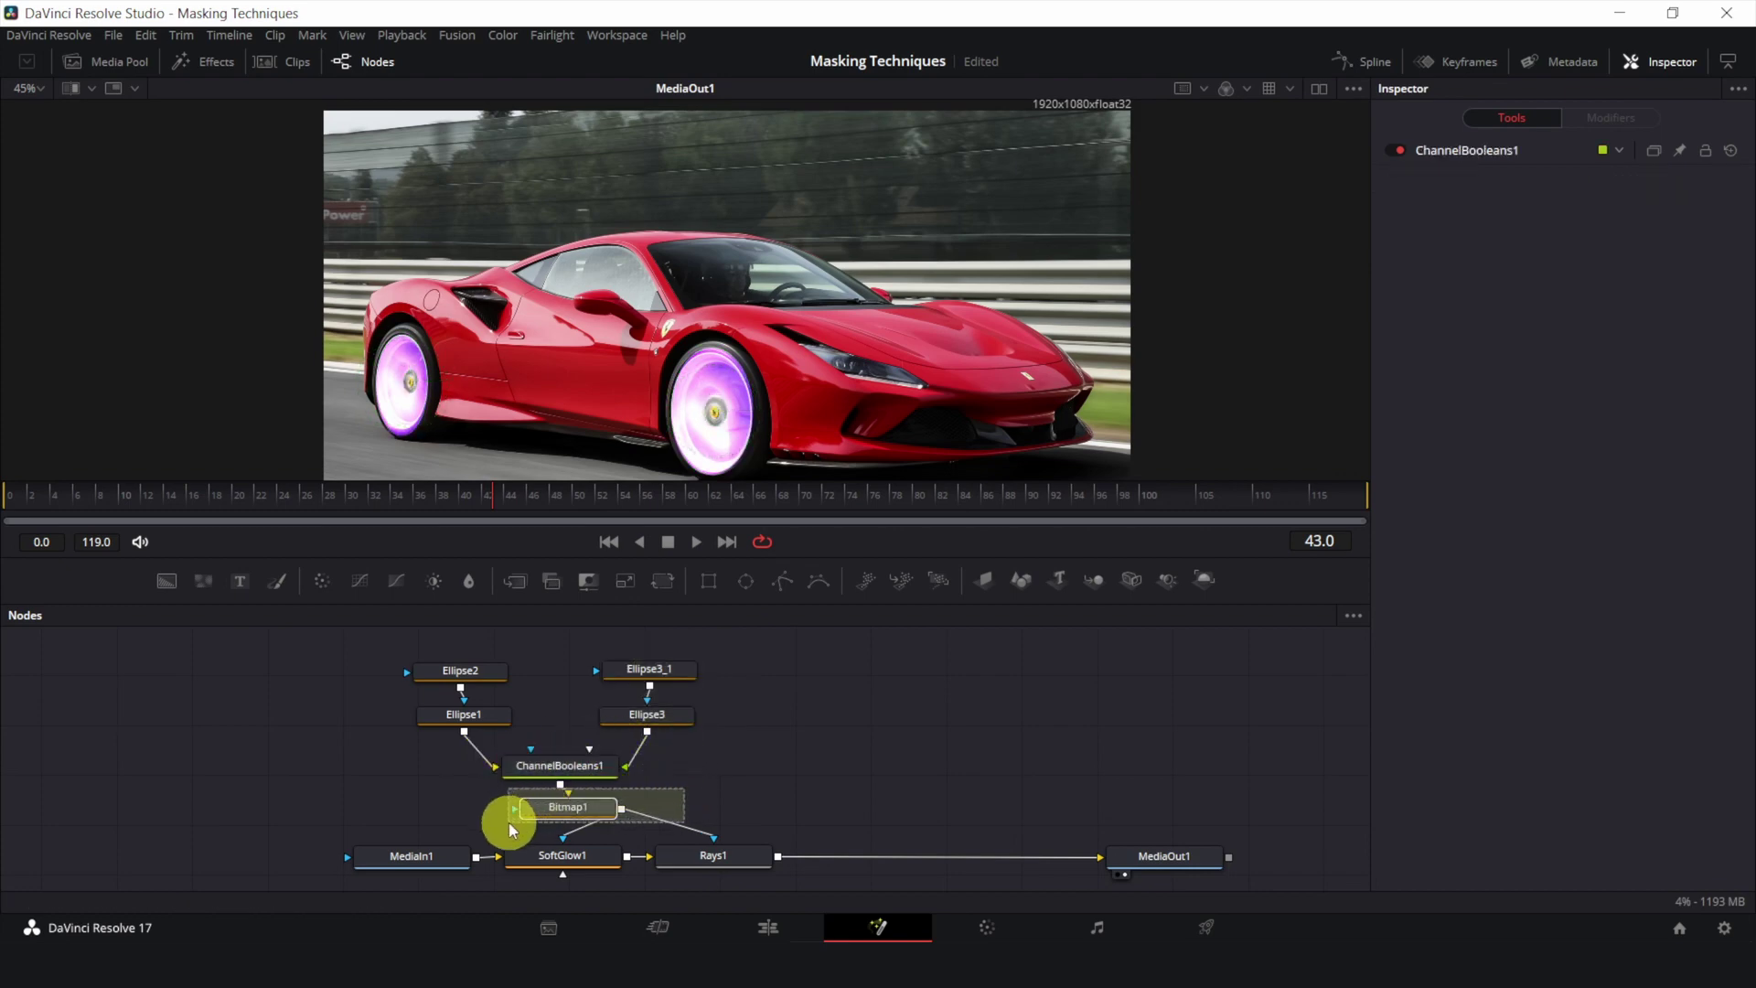